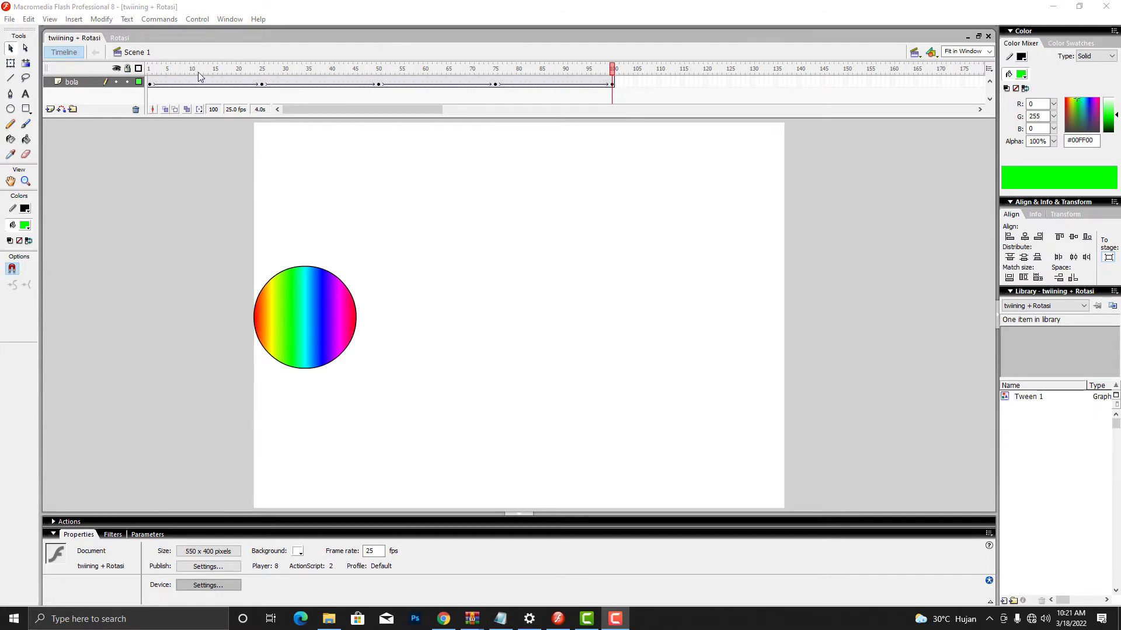
# Step: Test the finished twiining + Rotasi movie to watch the ball animation, and close the preview
pyautogui.click(199, 19)
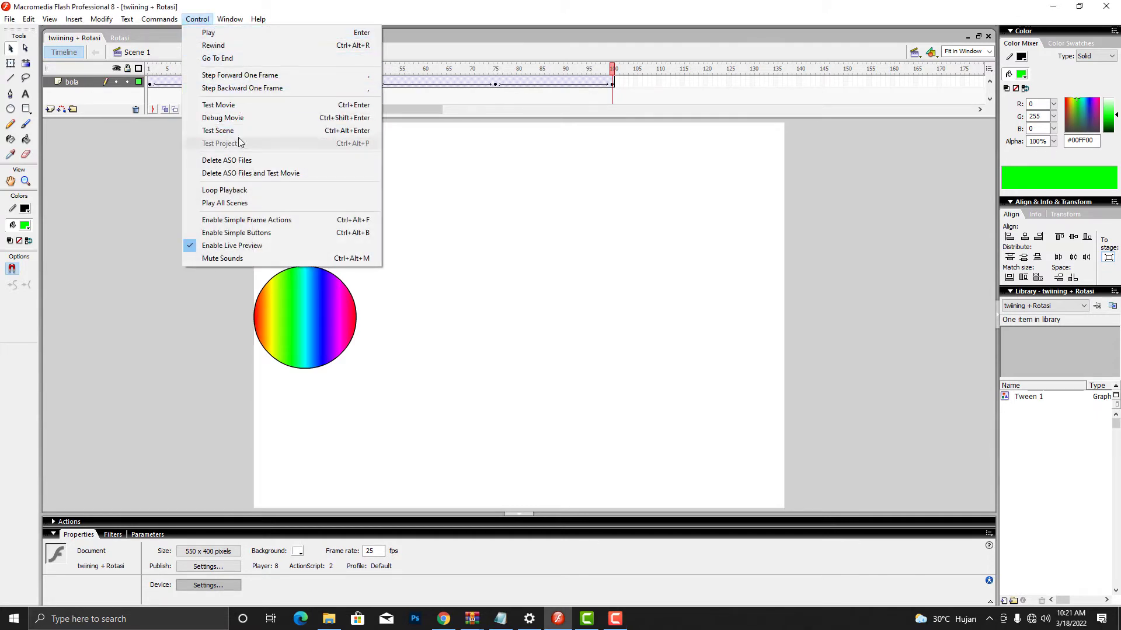
pyautogui.click(231, 106)
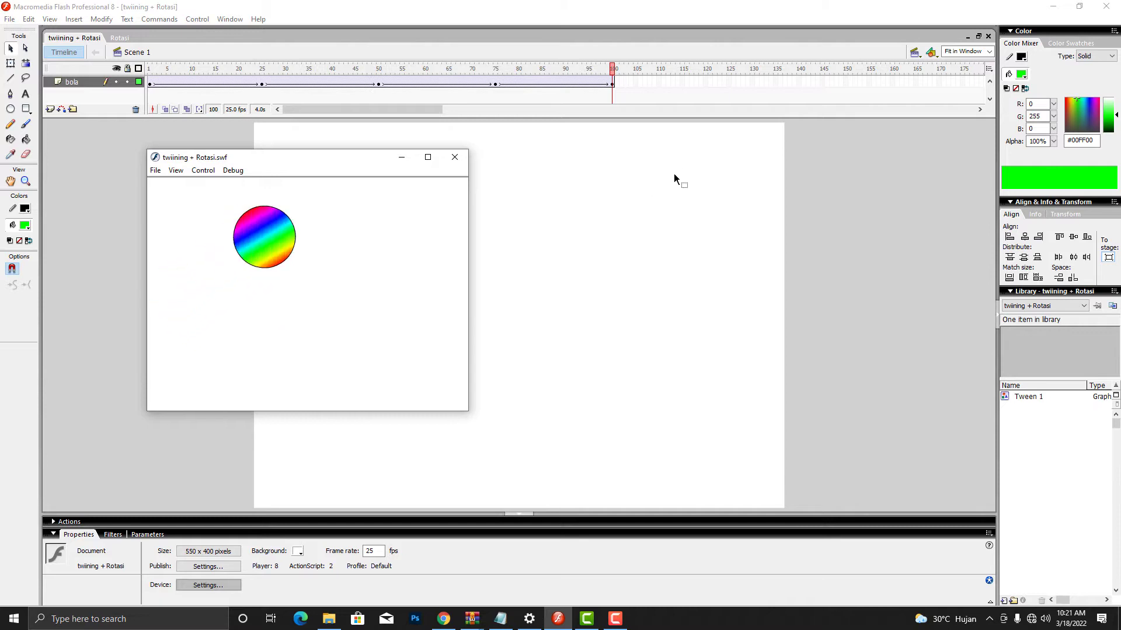
pyautogui.click(451, 161)
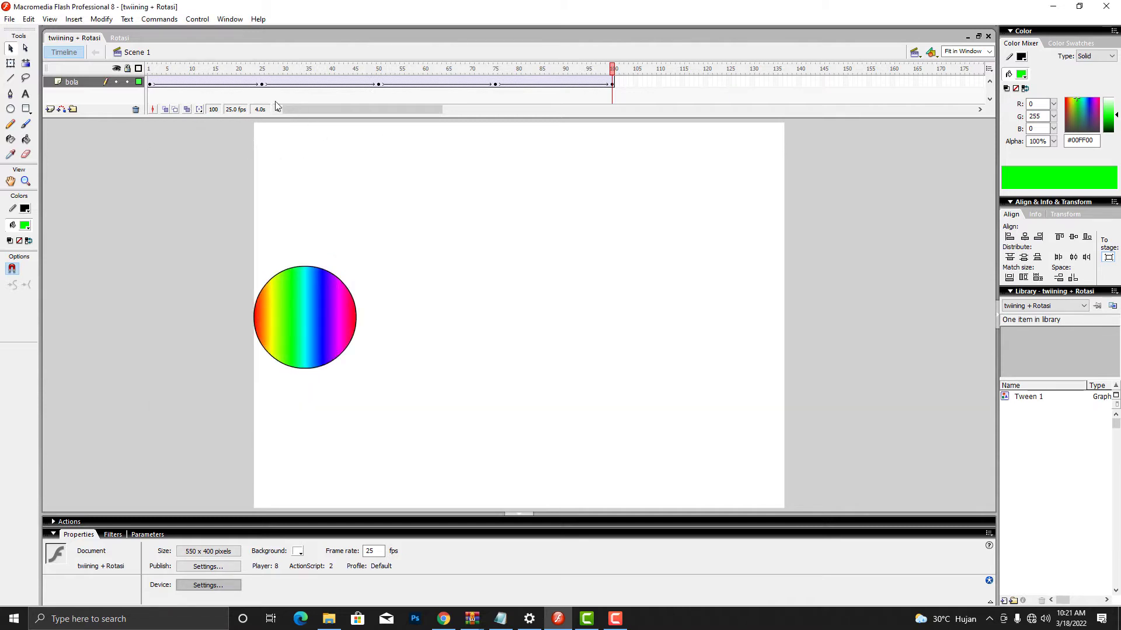
# Step: Examine the ball's position and tween settings at keyframes 1, 25, 50, 75 and 100 of the bola layer
pyautogui.click(150, 86)
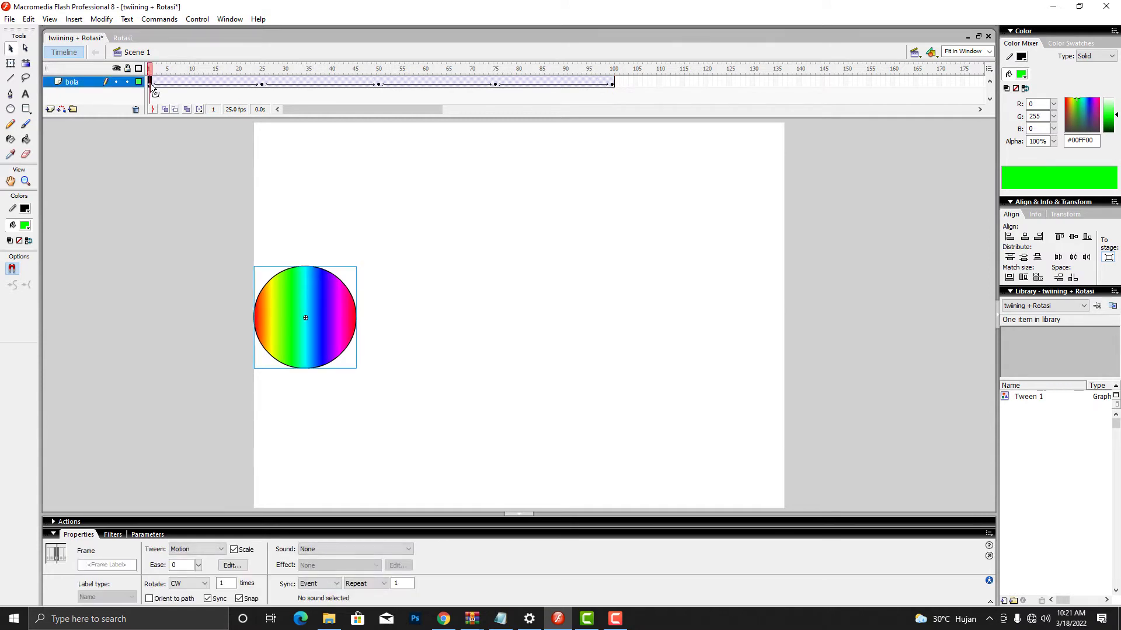
pyautogui.click(262, 85)
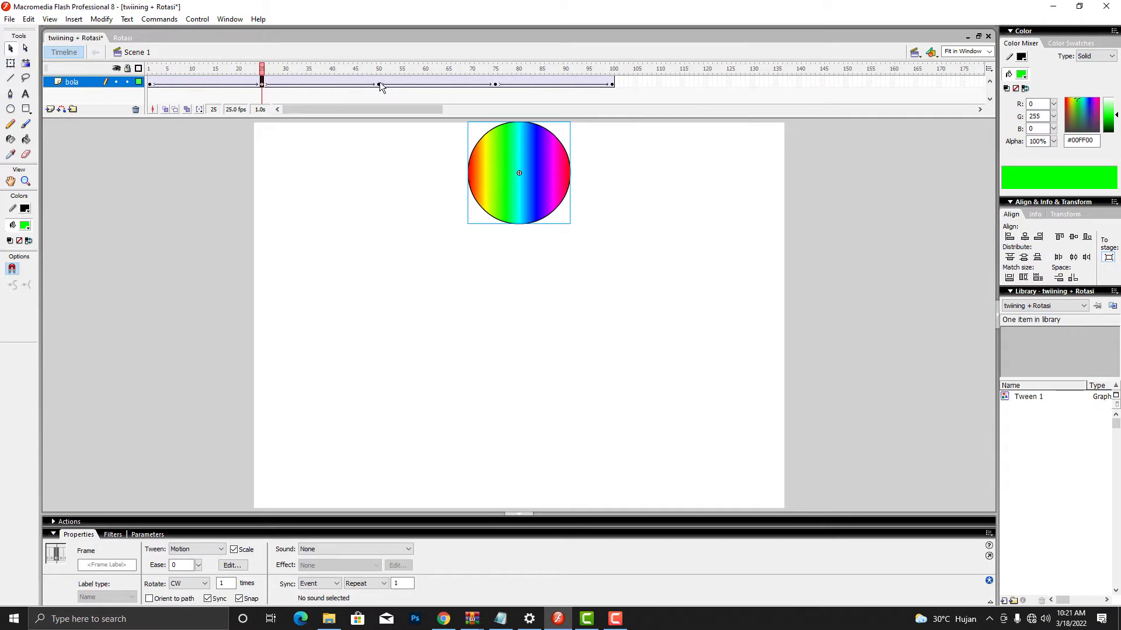
pyautogui.click(379, 84)
pyautogui.click(496, 85)
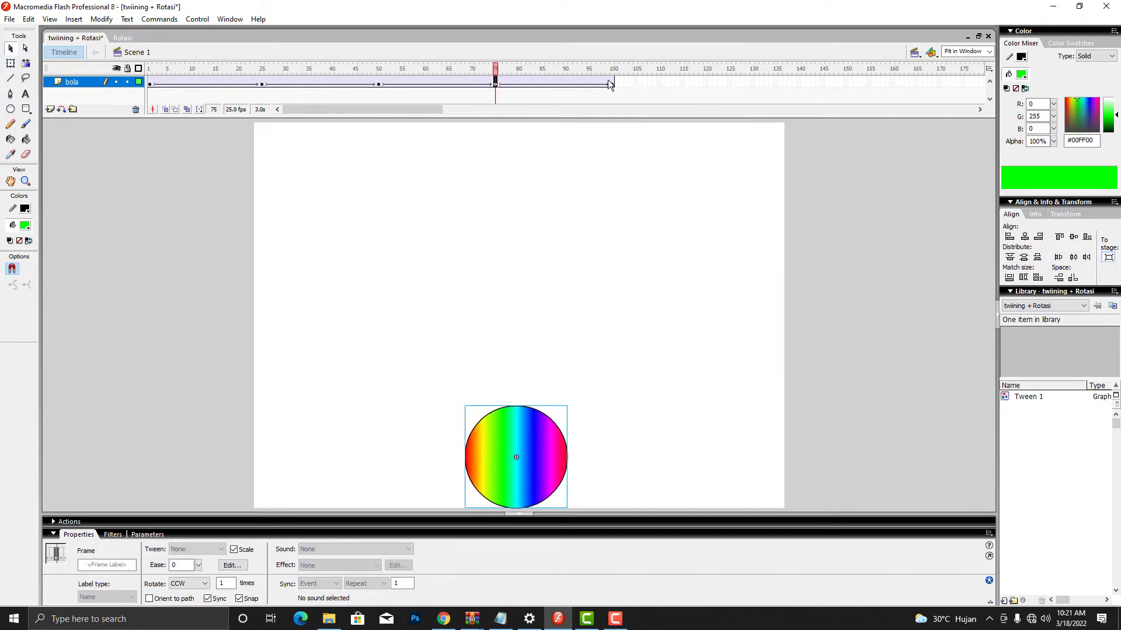
pyautogui.click(613, 84)
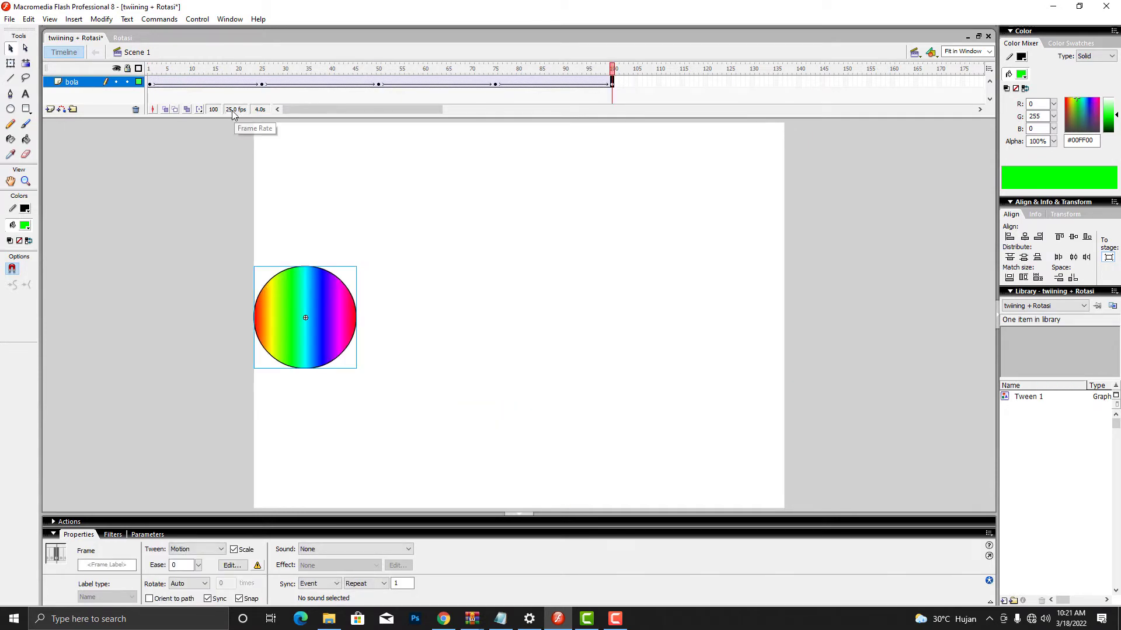
# Step: Check the frame rate in the document properties of the finished animation
pyautogui.click(106, 21)
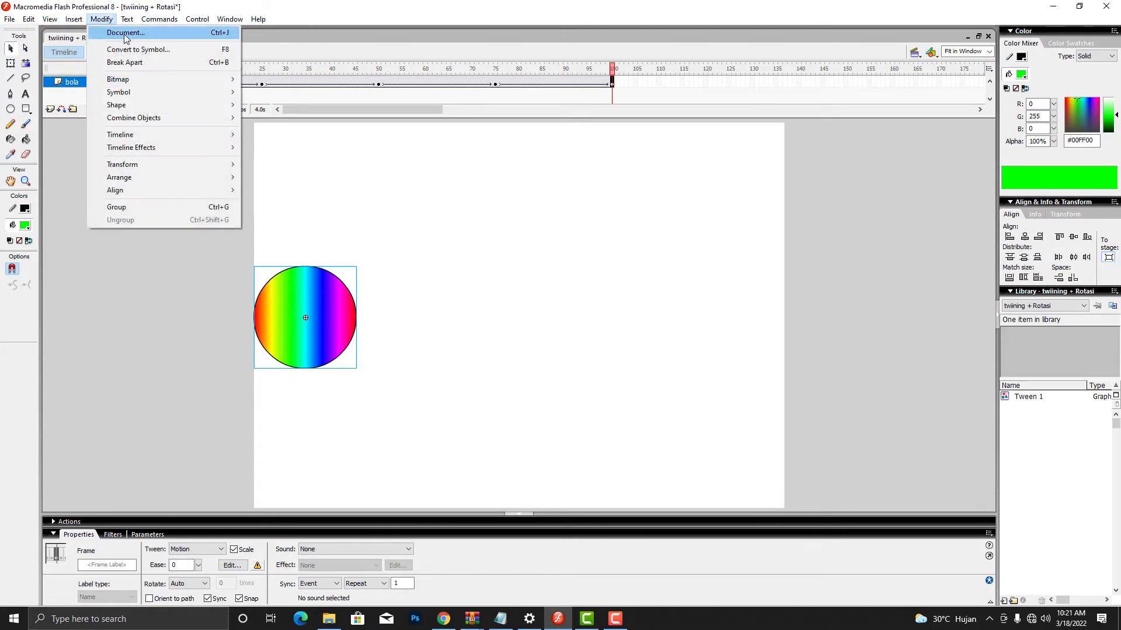
pyautogui.click(216, 35)
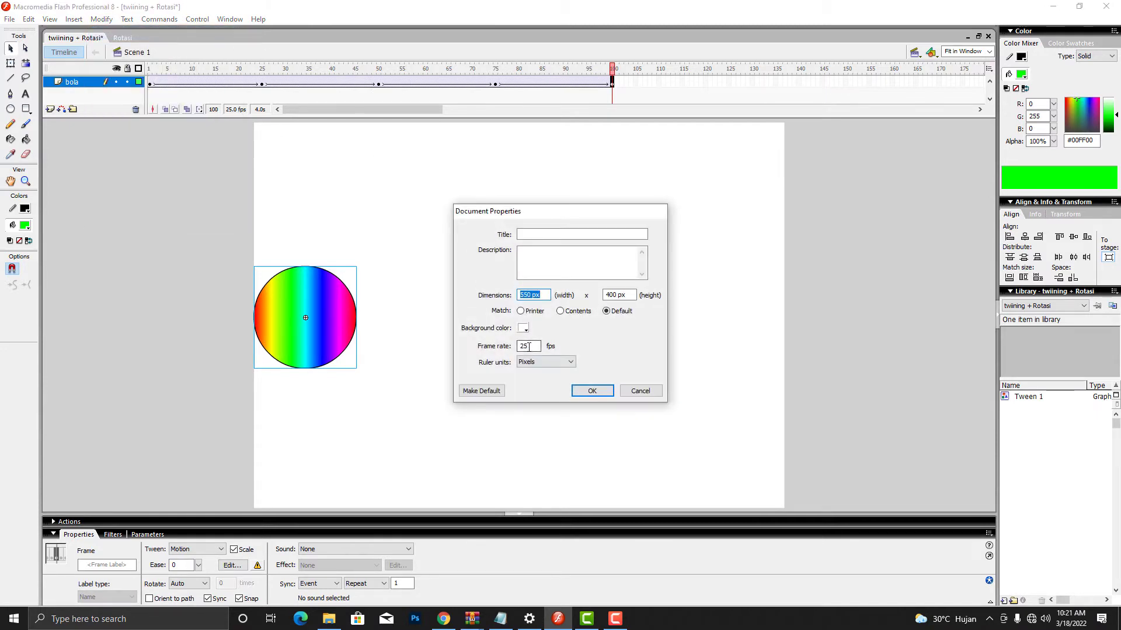
pyautogui.click(524, 346)
pyautogui.click(592, 391)
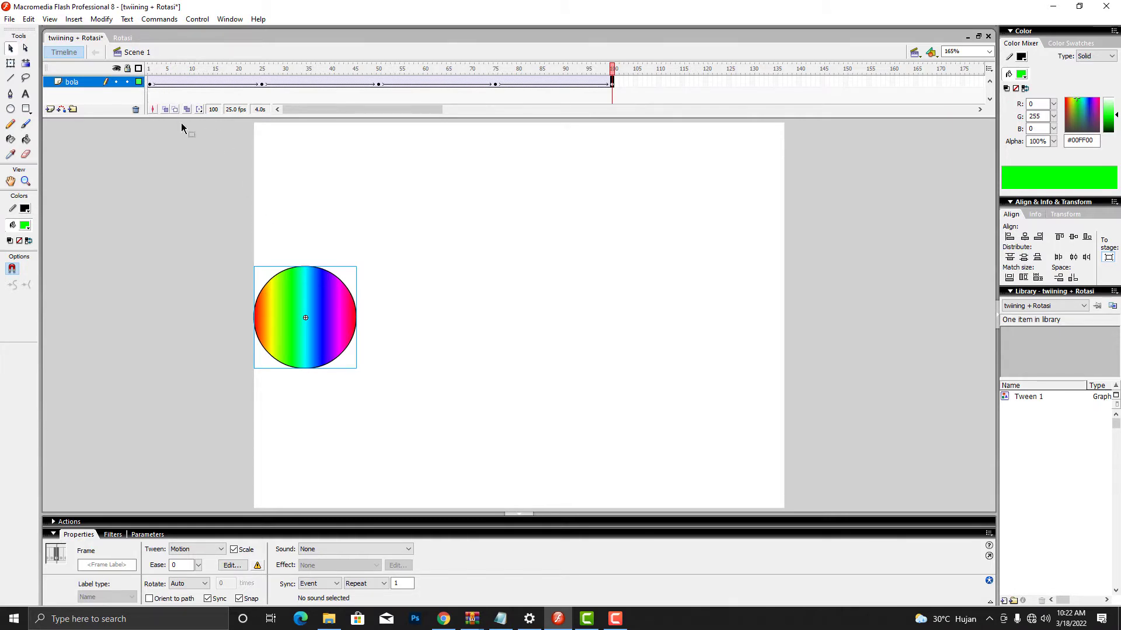
# Step: Create a new Flash Document and fit its stage in the window
pyautogui.click(9, 19)
pyautogui.click(23, 33)
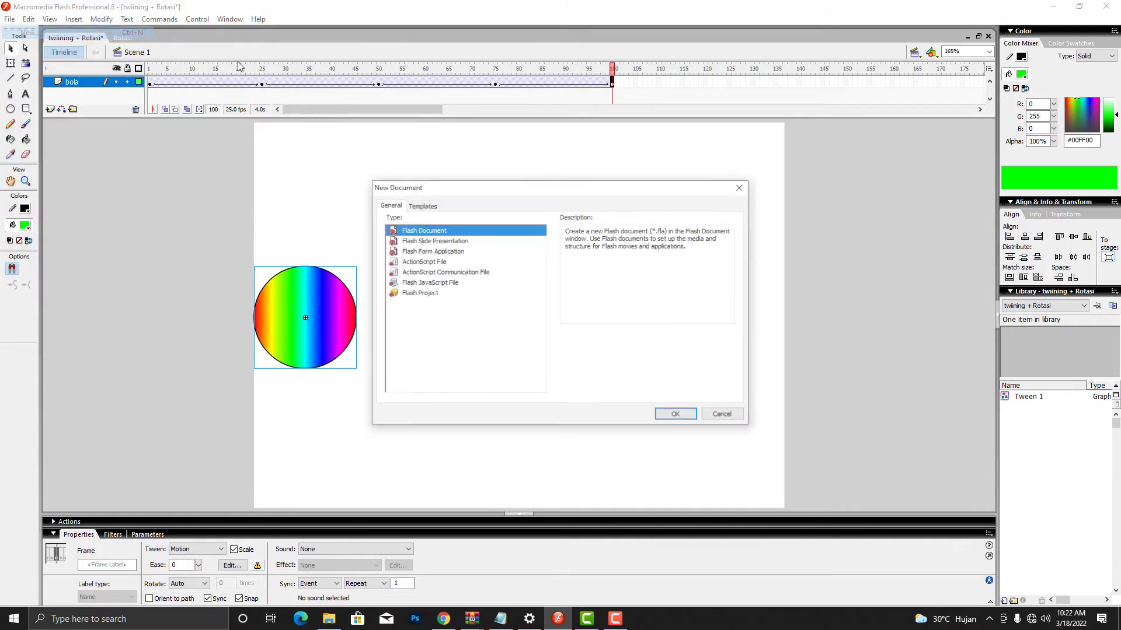
pyautogui.click(677, 414)
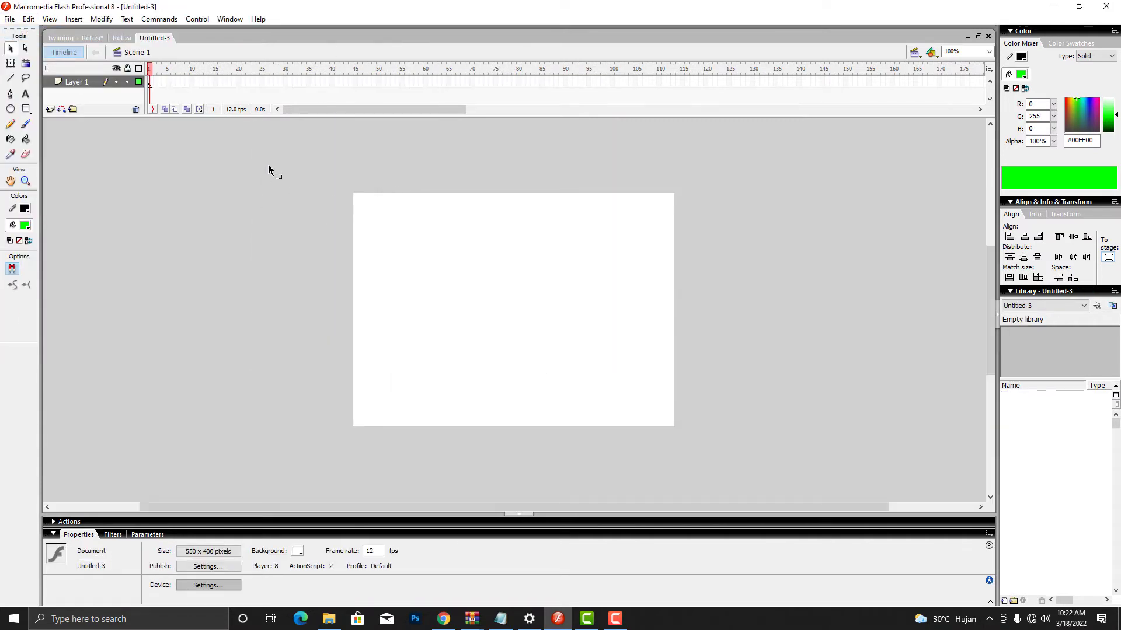
pyautogui.click(988, 51)
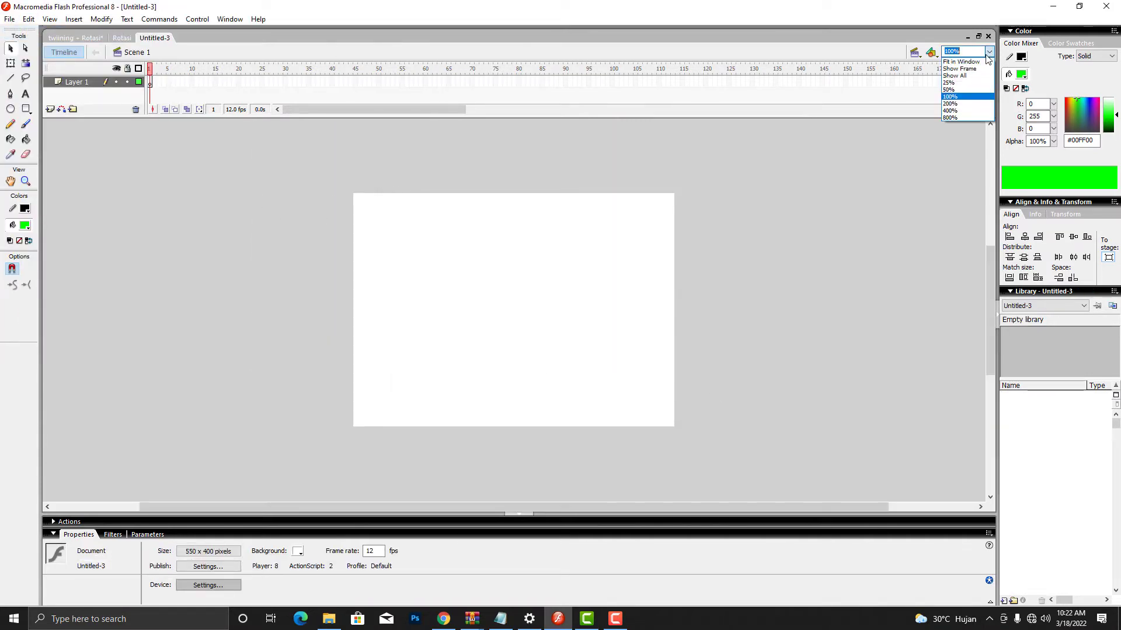
pyautogui.click(963, 61)
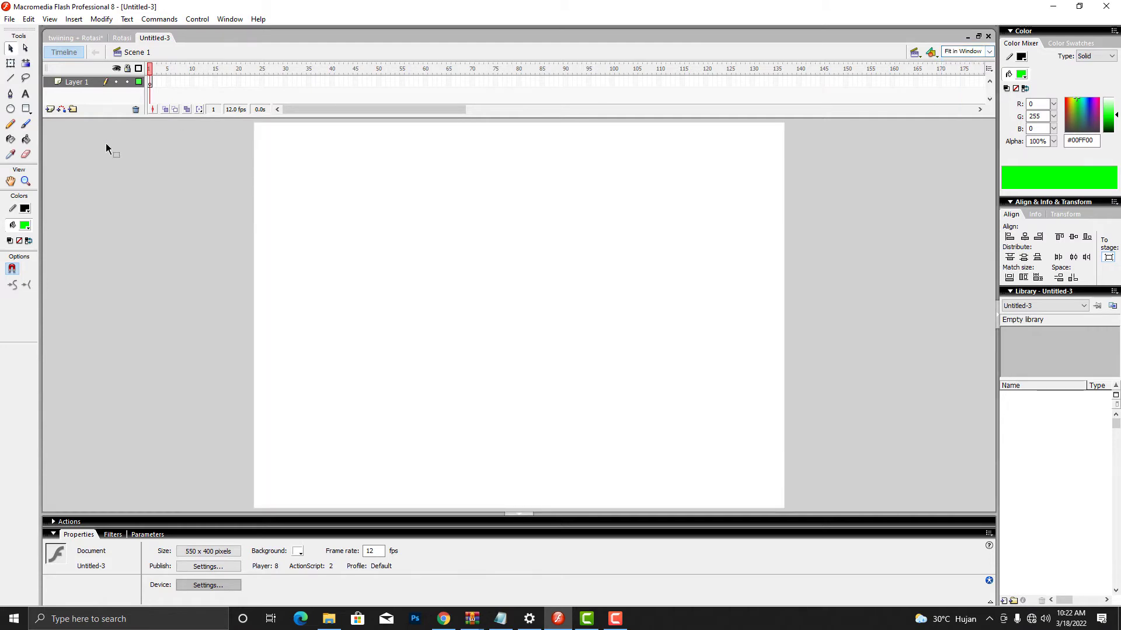
# Step: Rename Layer 1 as bola
pyautogui.click(77, 82)
pyautogui.doubleClick(79, 82)
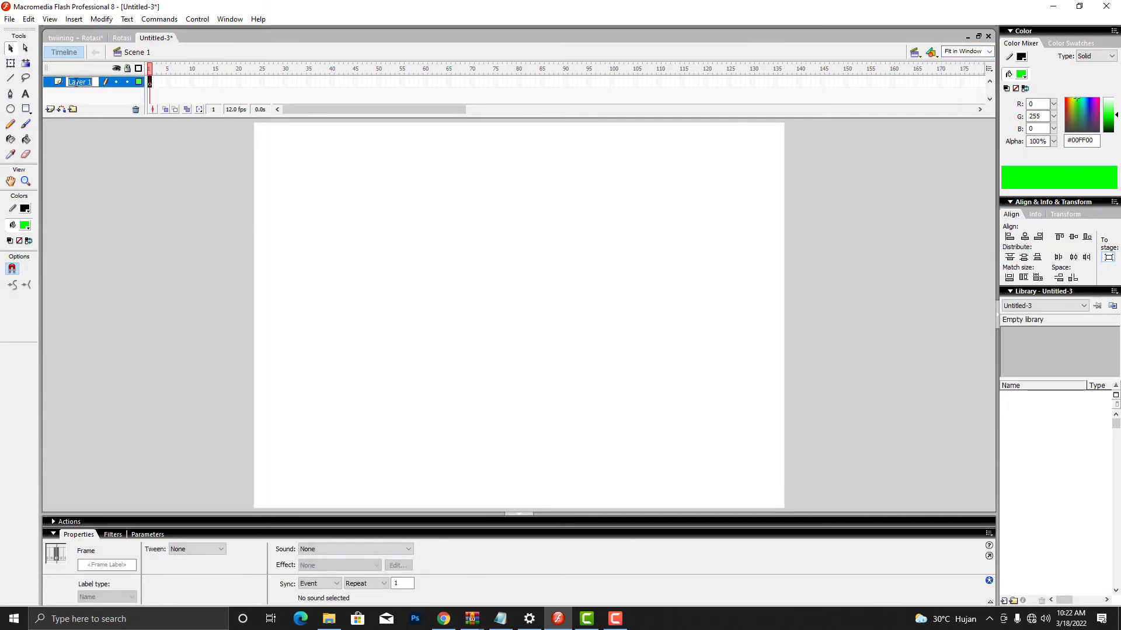
pyautogui.write('bo')
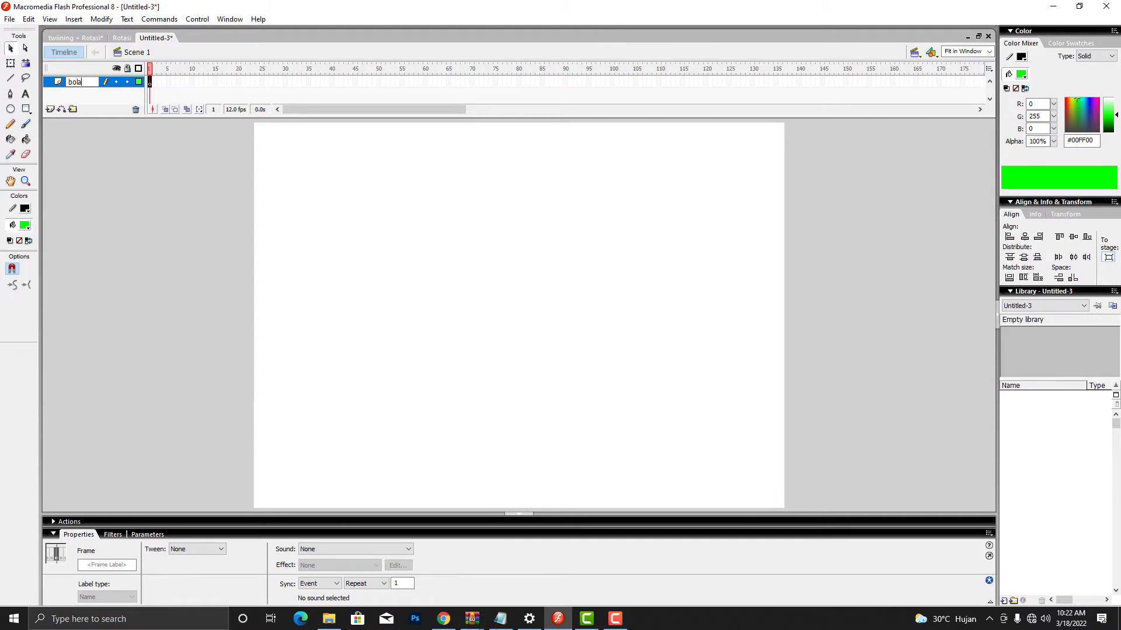
pyautogui.write('la')
# Step: Draw a circle at the stage's left edge, around mid-height, filled with the blue-white-gold linear gradient
pyautogui.click(11, 109)
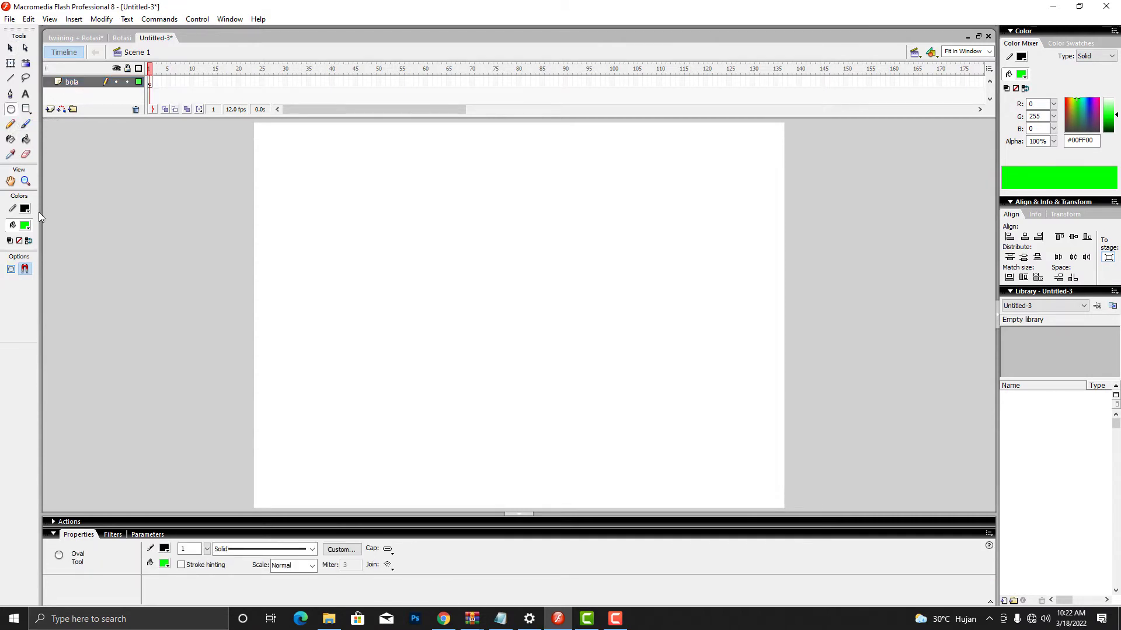
pyautogui.click(26, 226)
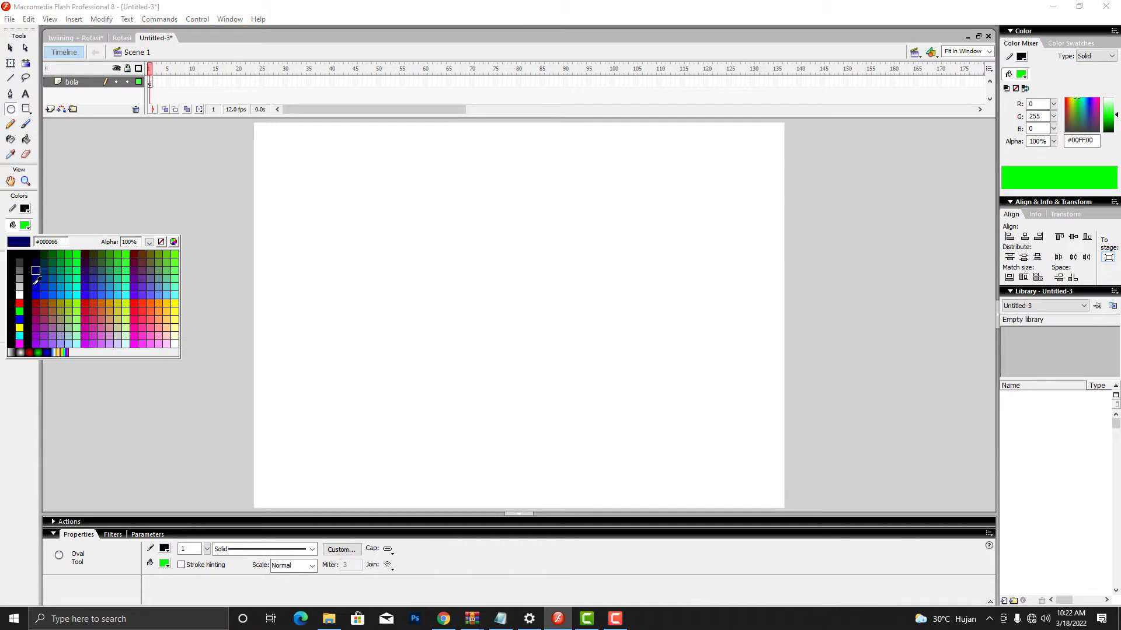
pyautogui.click(63, 352)
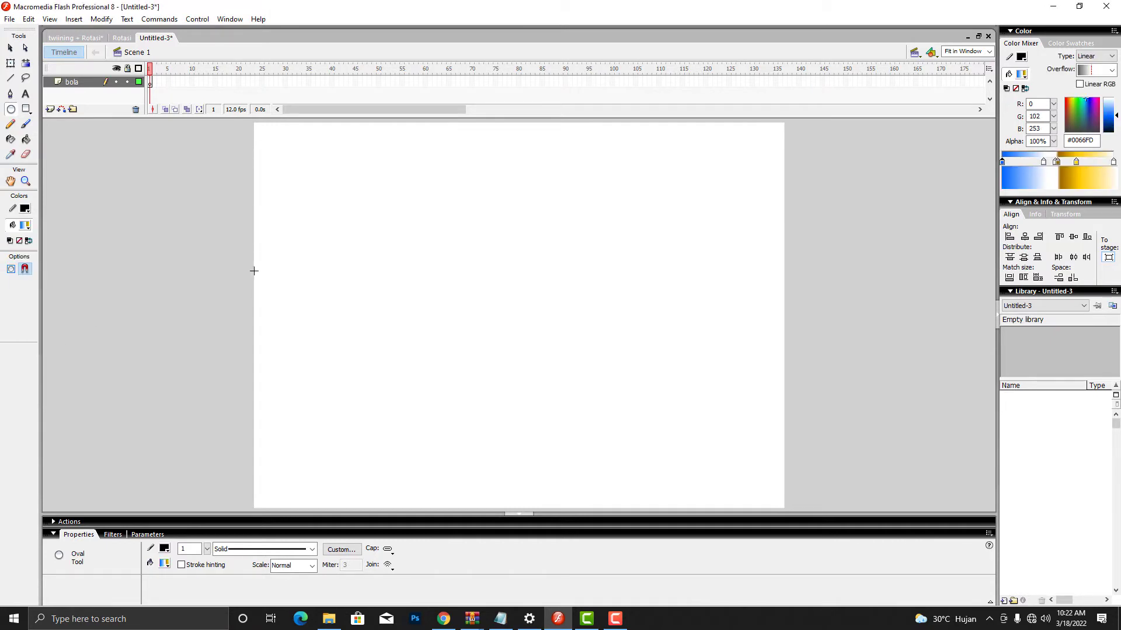
pyautogui.moveTo(254, 271); pyautogui.dragTo(364, 364)
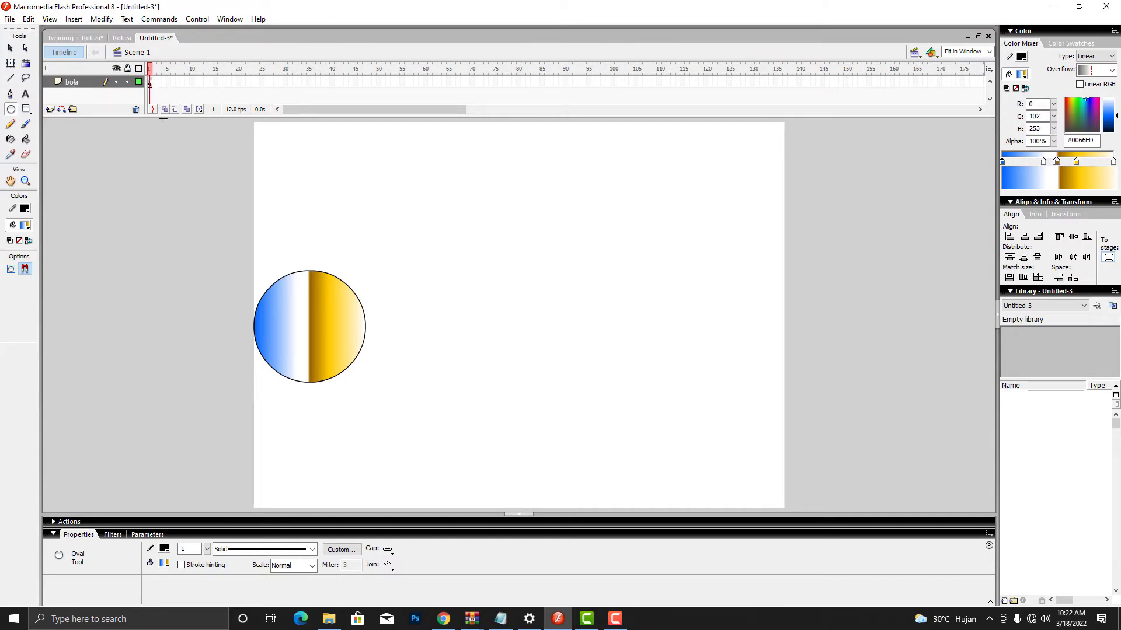
# Step: Enlarge the timeline area slightly and create a motion tween on frame 1 of the bola layer
pyautogui.moveTo(163, 121); pyautogui.dragTo(163, 129)
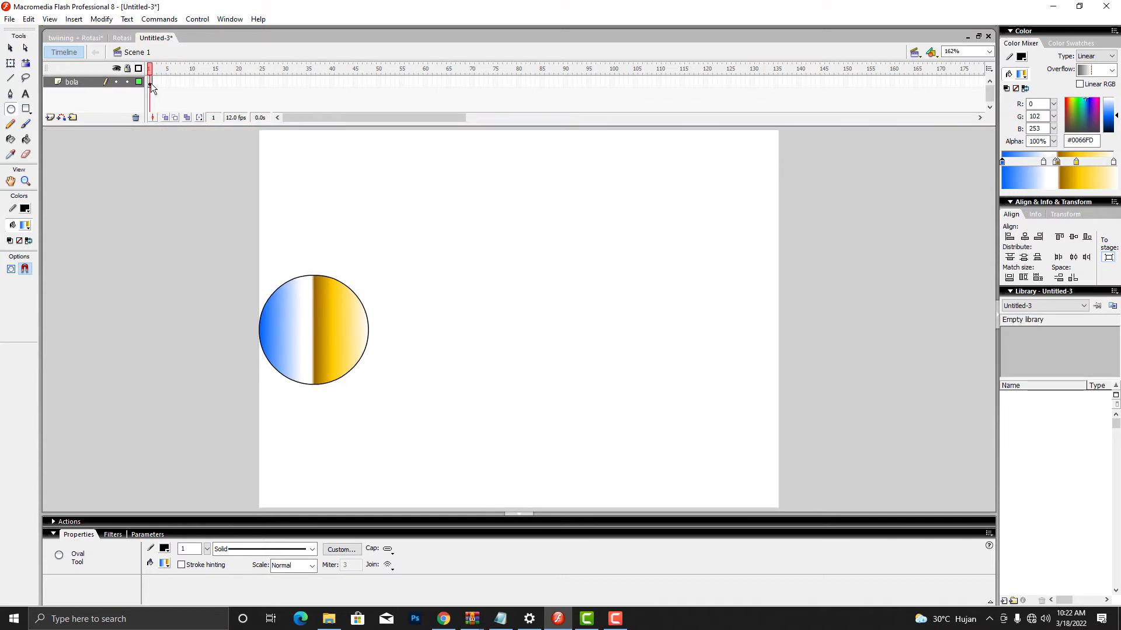
pyautogui.click(150, 85)
pyautogui.rightClick(151, 85)
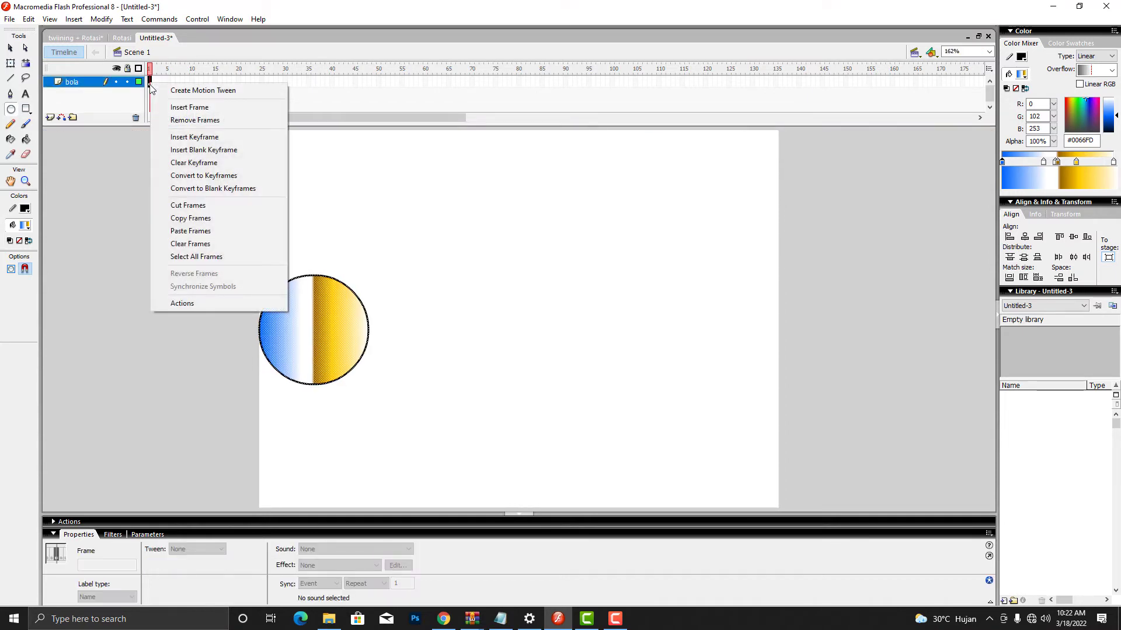
pyautogui.click(190, 89)
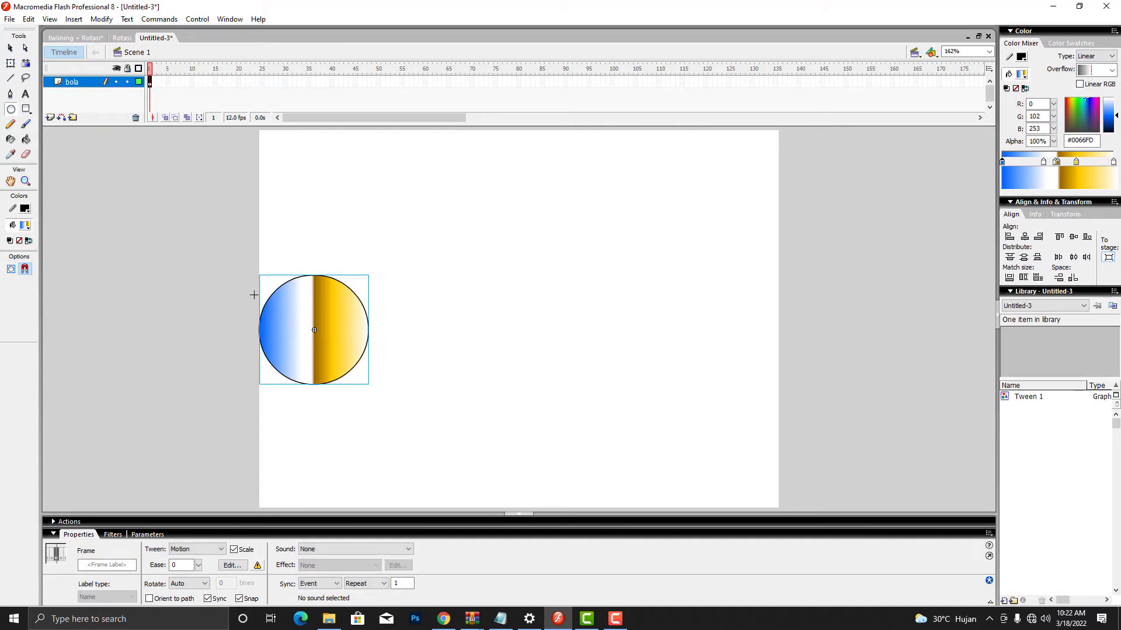
# Step: Copy frame 1 of the bola layer and paste it at frame 25
pyautogui.rightClick(150, 85)
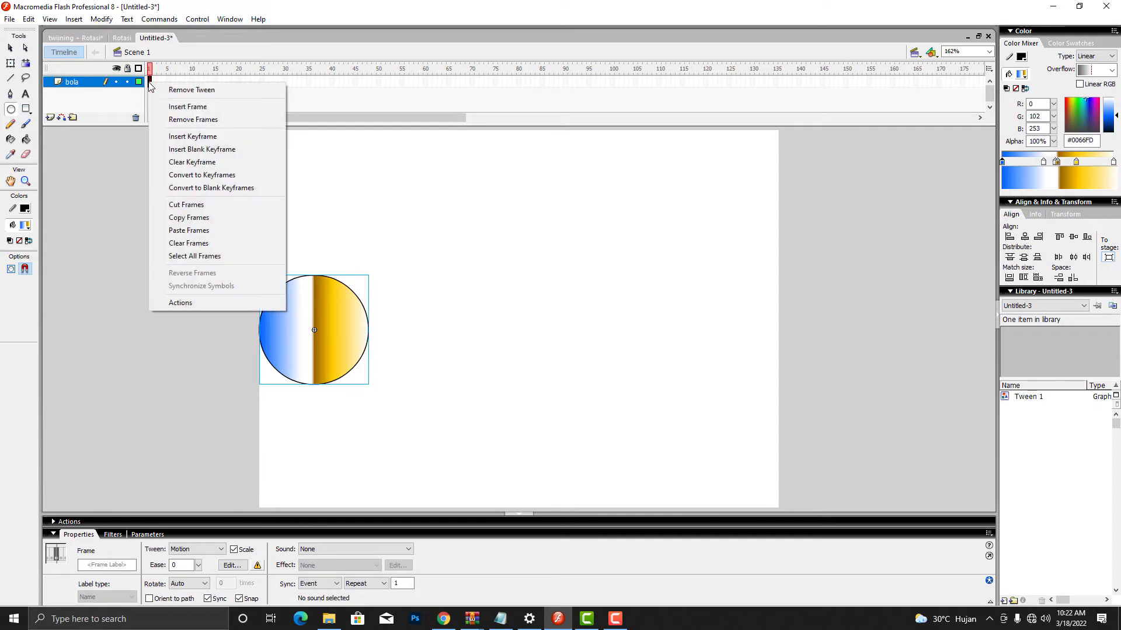
pyautogui.rightClick(150, 82)
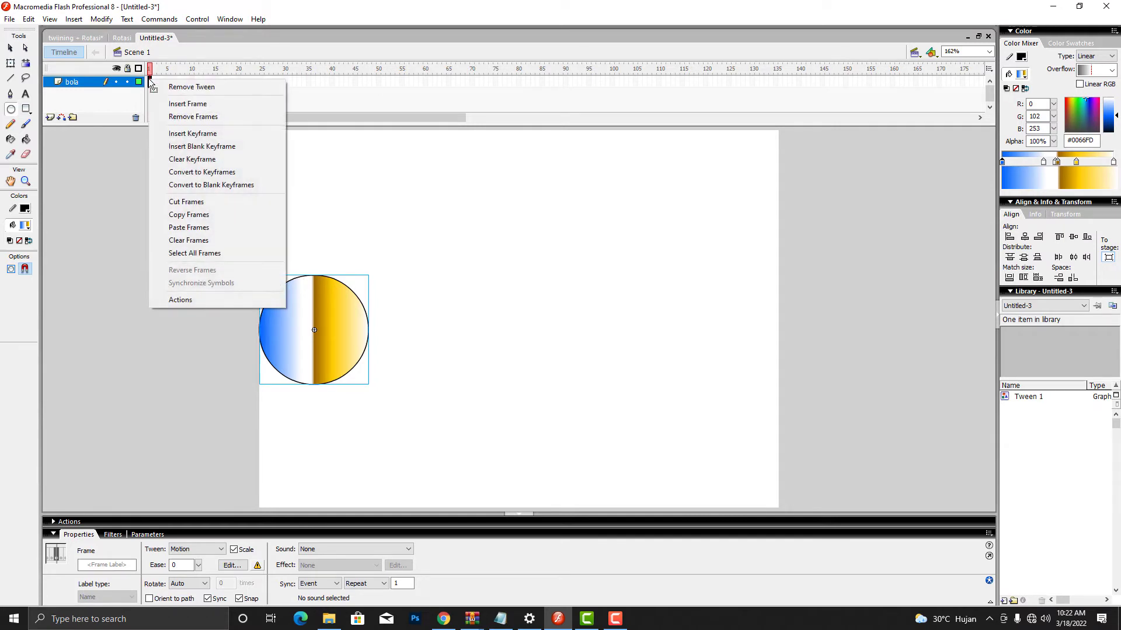
pyautogui.click(194, 215)
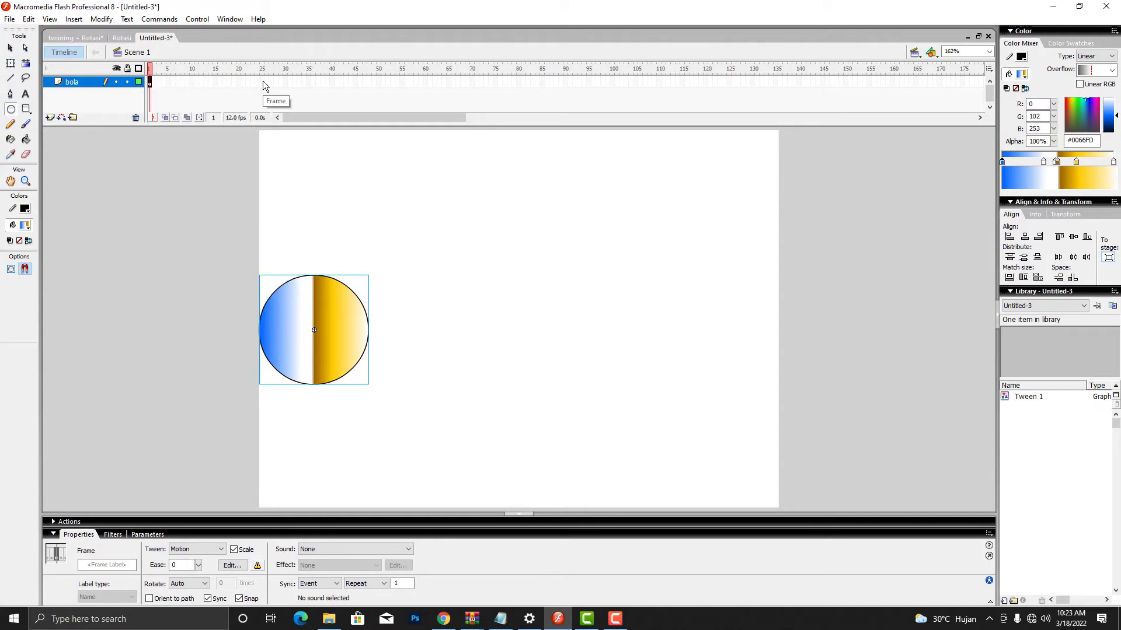
pyautogui.click(84, 38)
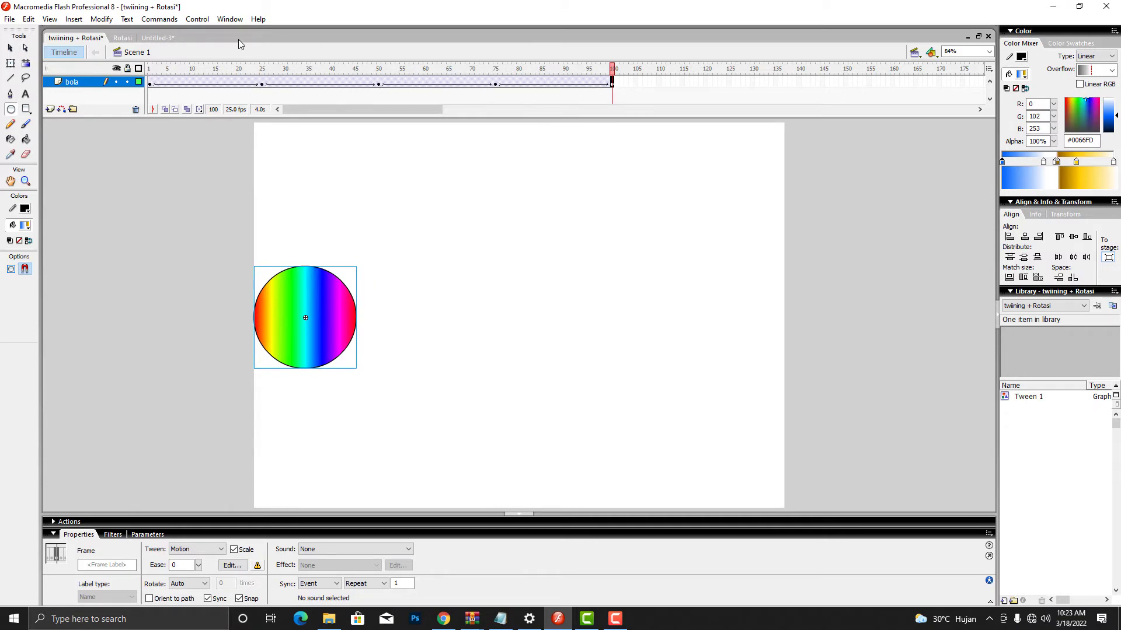
pyautogui.click(155, 38)
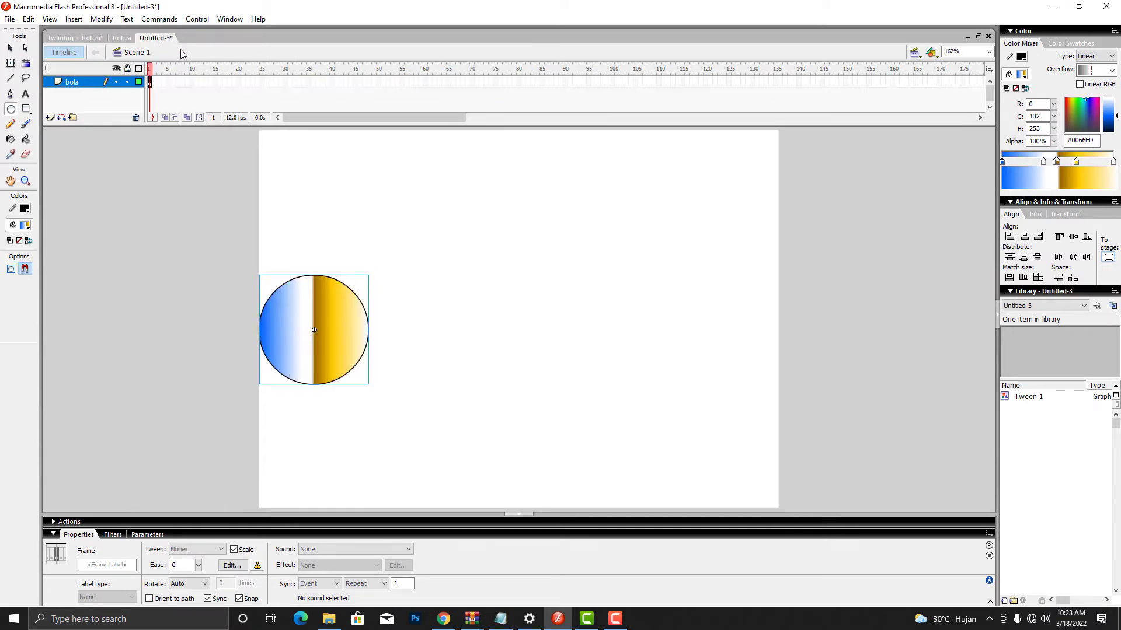
pyautogui.click(263, 81)
pyautogui.rightClick(262, 82)
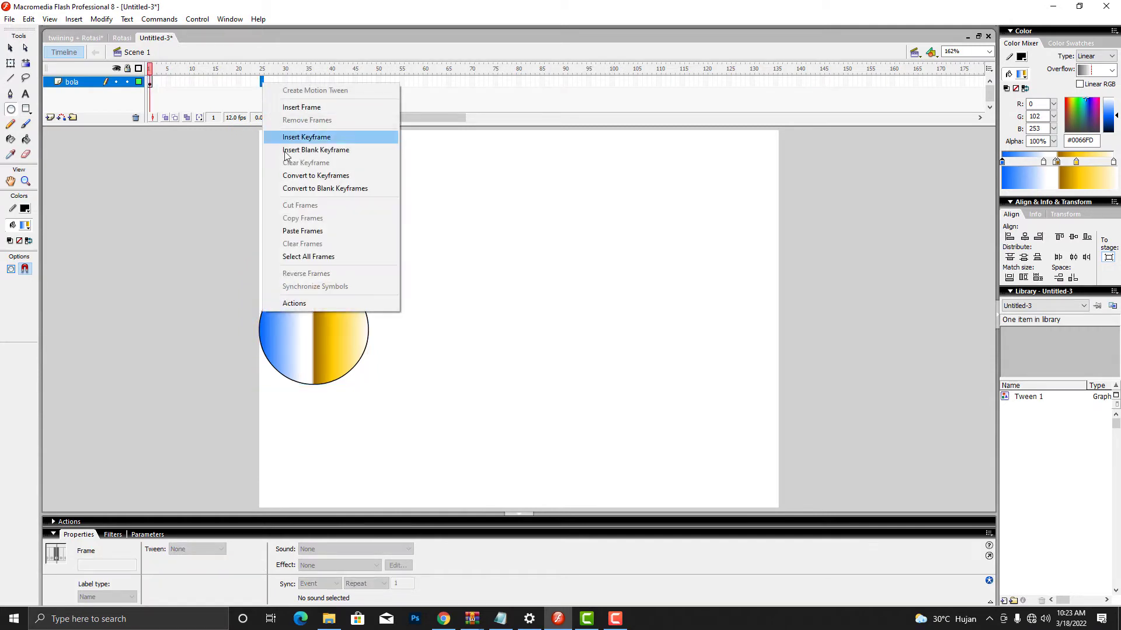
pyautogui.click(295, 232)
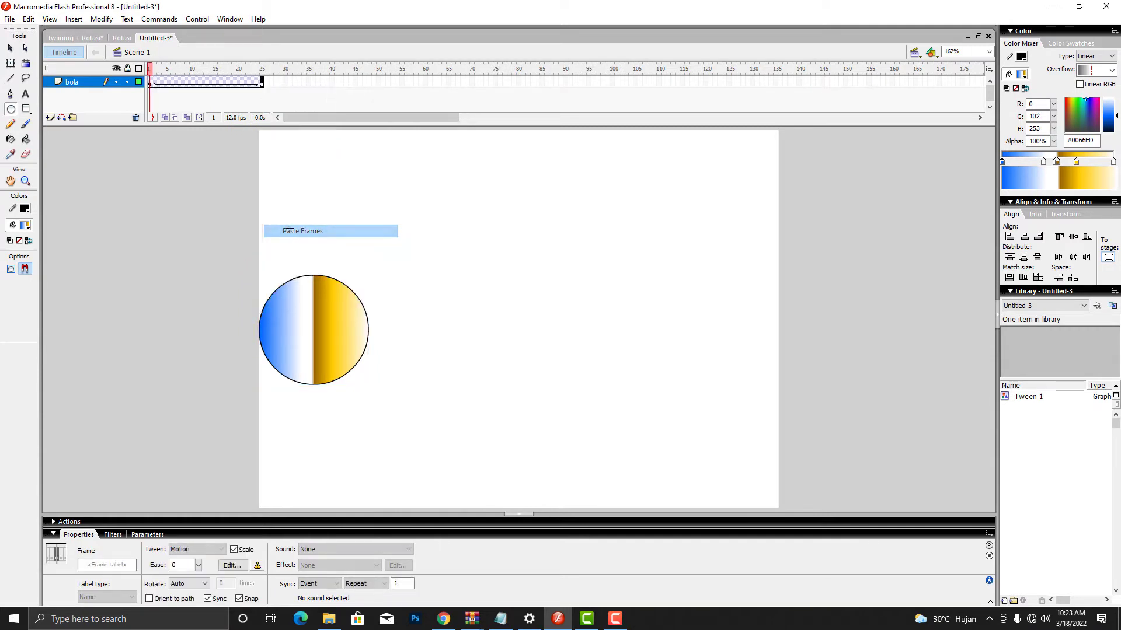
# Step: Paste the copied frame at frames 50, 75 and 100 of the bola layer
pyautogui.rightClick(377, 83)
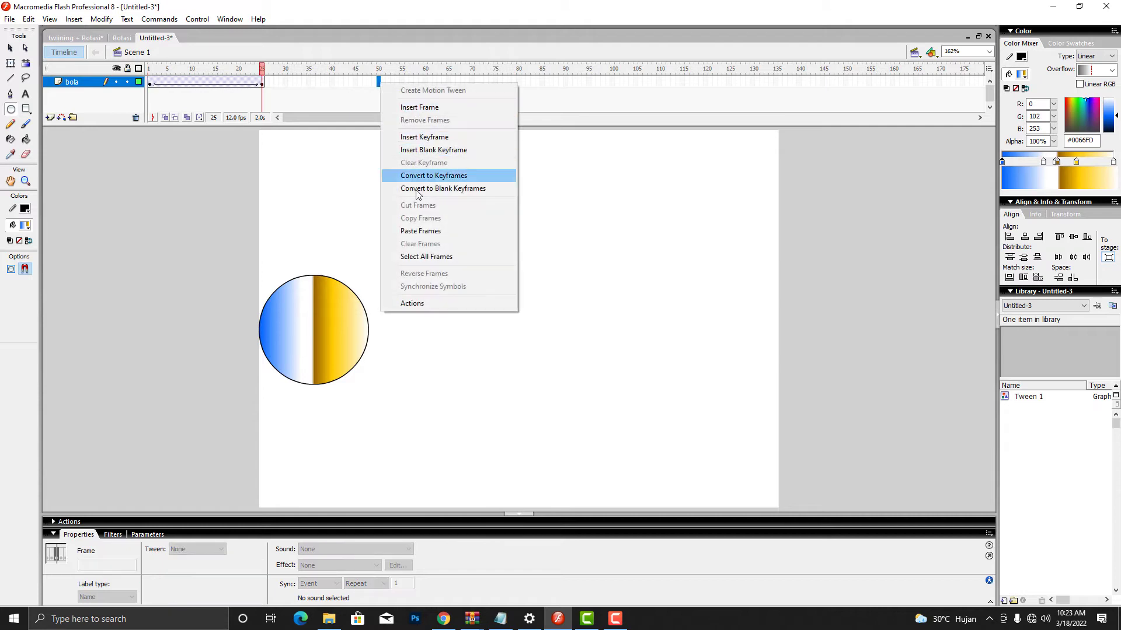
pyautogui.click(418, 231)
pyautogui.click(495, 82)
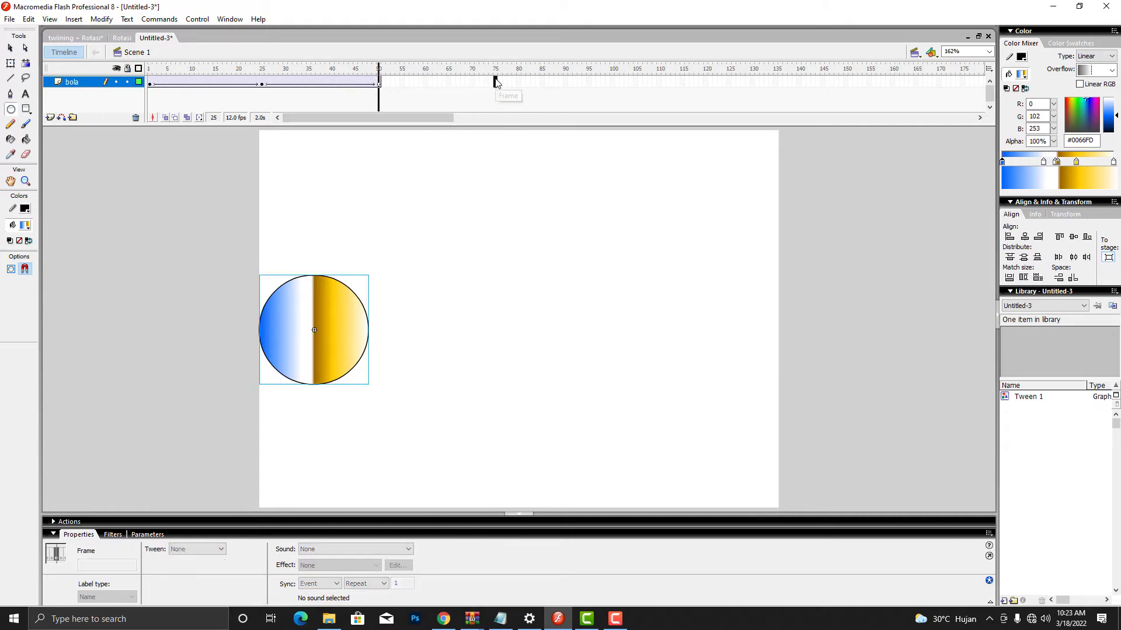
pyautogui.rightClick(495, 83)
pyautogui.click(543, 229)
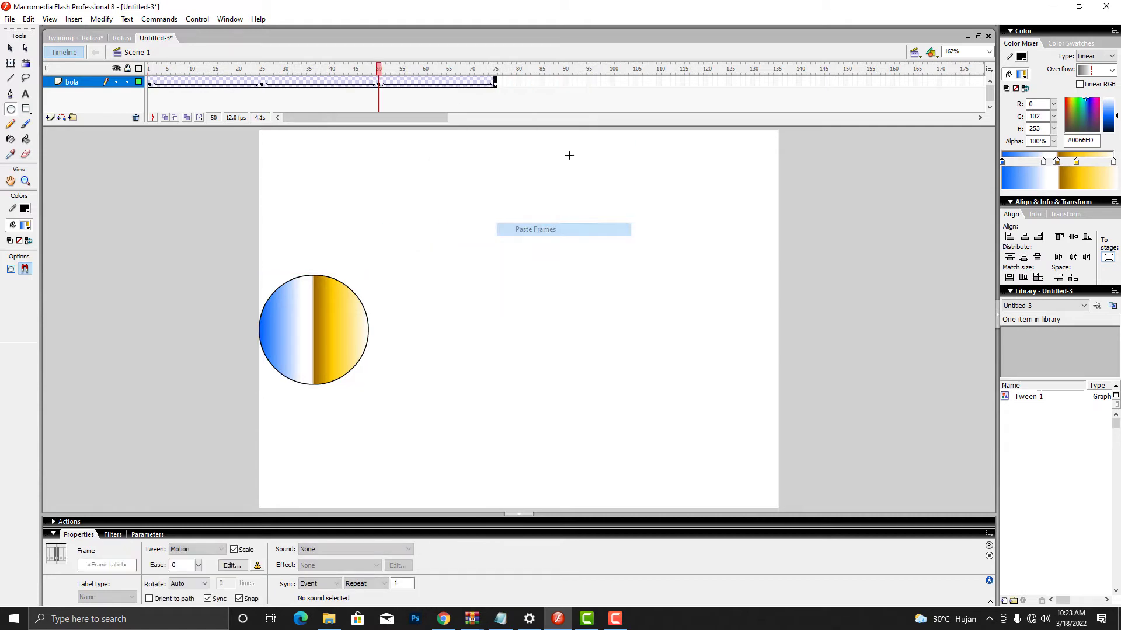
pyautogui.click(613, 83)
pyautogui.rightClick(612, 82)
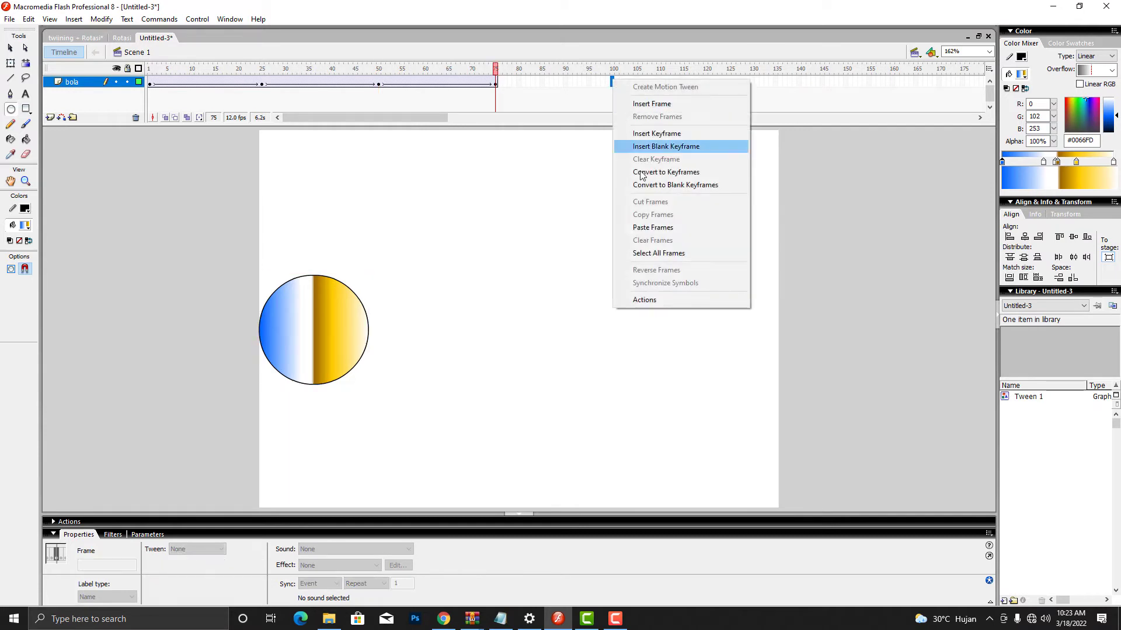
pyautogui.click(642, 227)
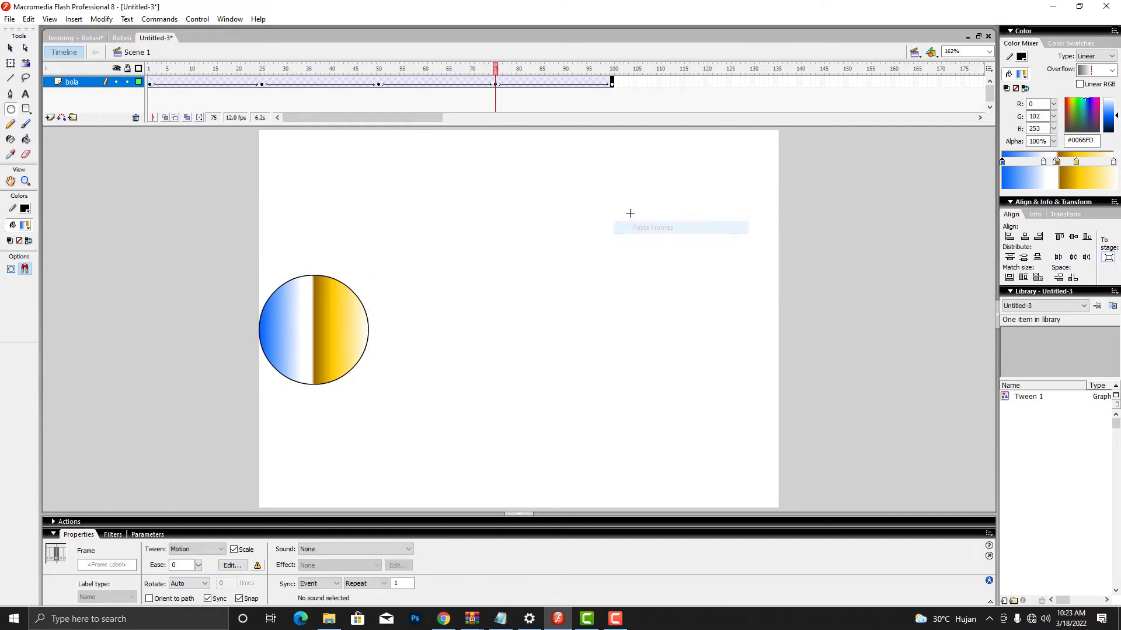
# Step: Test the movie, check the ball animation and close the preview window
pyautogui.click(197, 19)
pyautogui.click(221, 107)
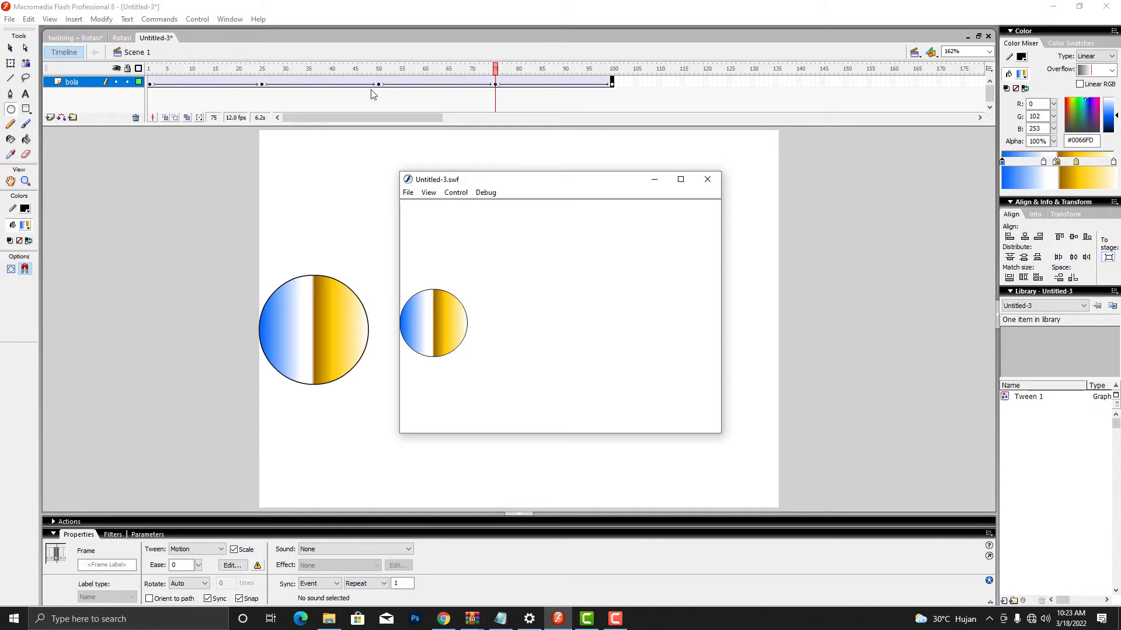
pyautogui.click(707, 179)
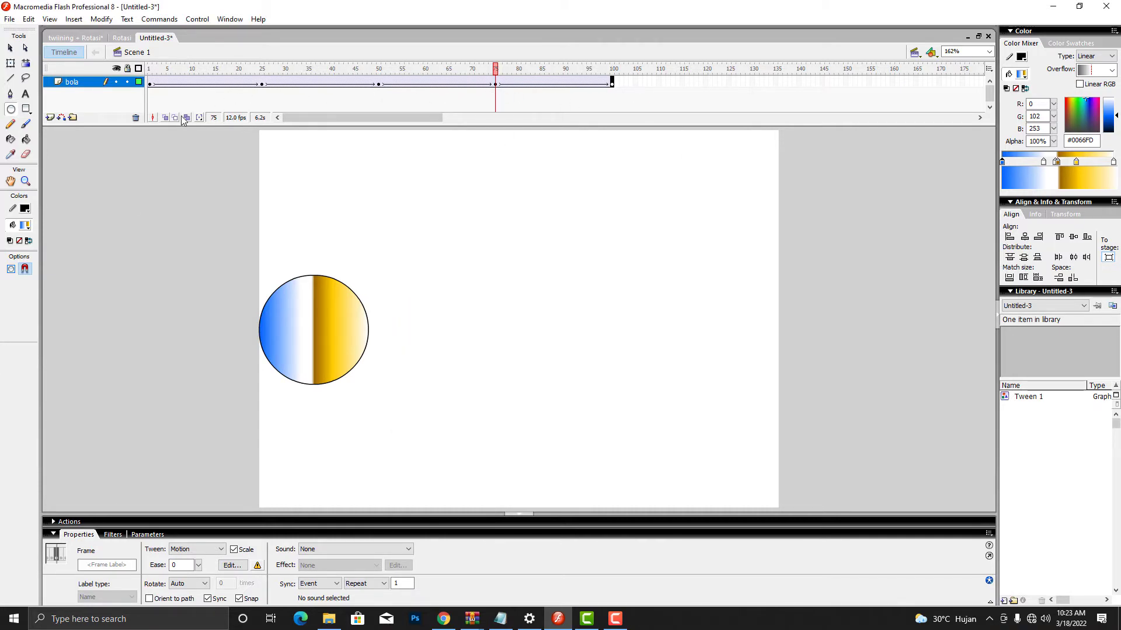
# Step: At frame 25 of the bola layer, move the ball to the middle of the stage's top edge
pyautogui.click(150, 84)
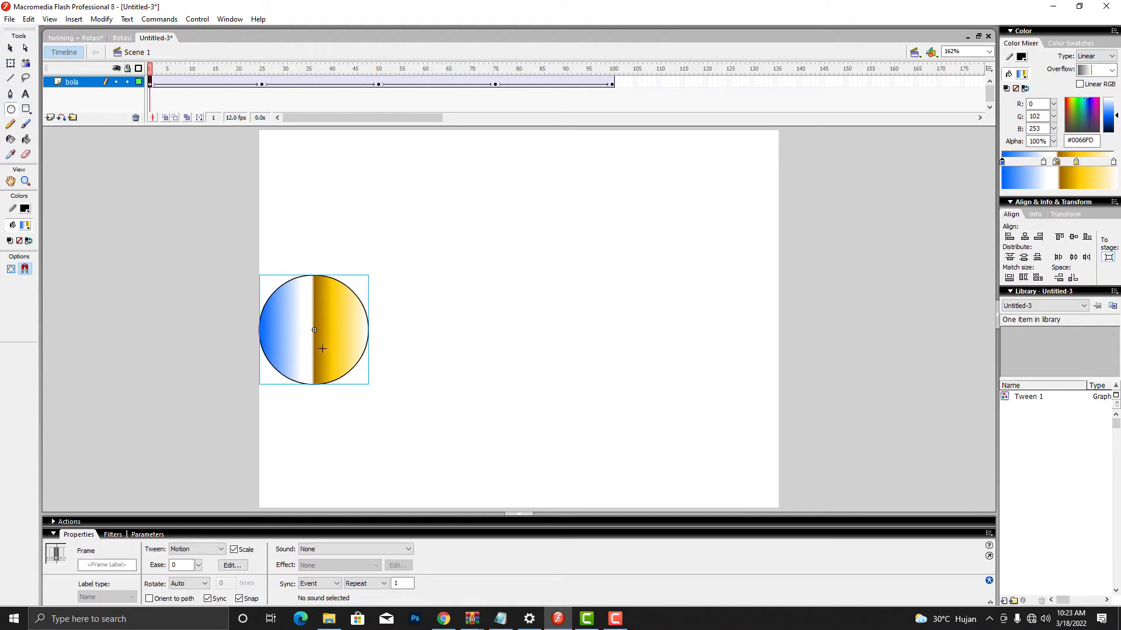
pyautogui.click(261, 84)
pyautogui.click(10, 52)
pyautogui.click(352, 317)
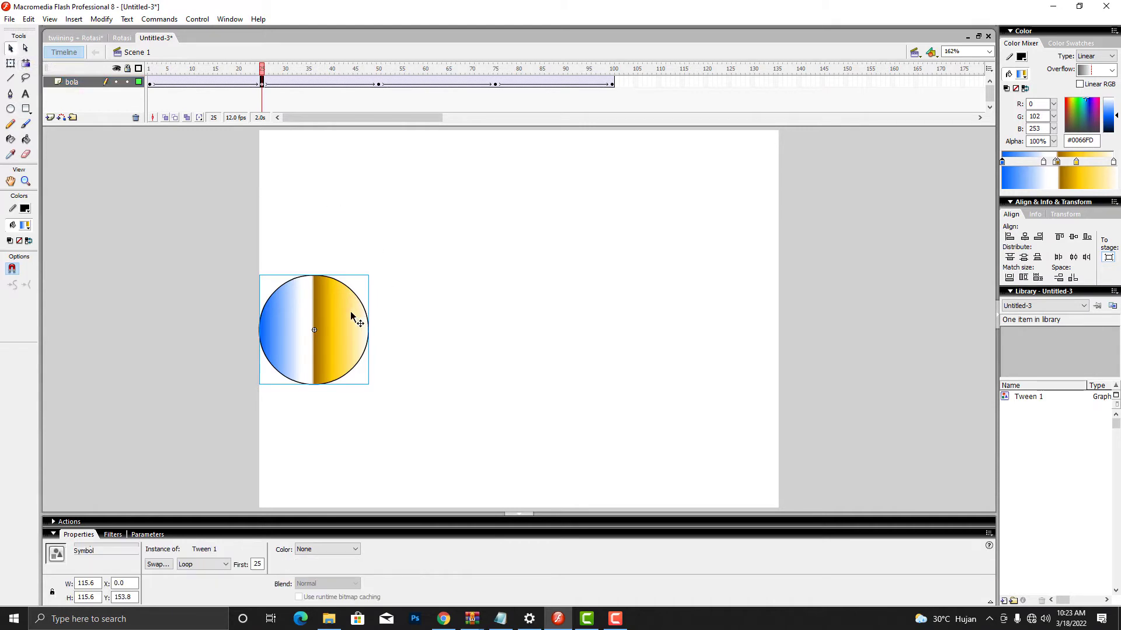
pyautogui.moveTo(352, 317); pyautogui.dragTo(556, 171)
# Step: Move the ball to the stage's right edge at mid-height in frame 50 and to the middle of the bottom edge in frame 75
pyautogui.click(379, 84)
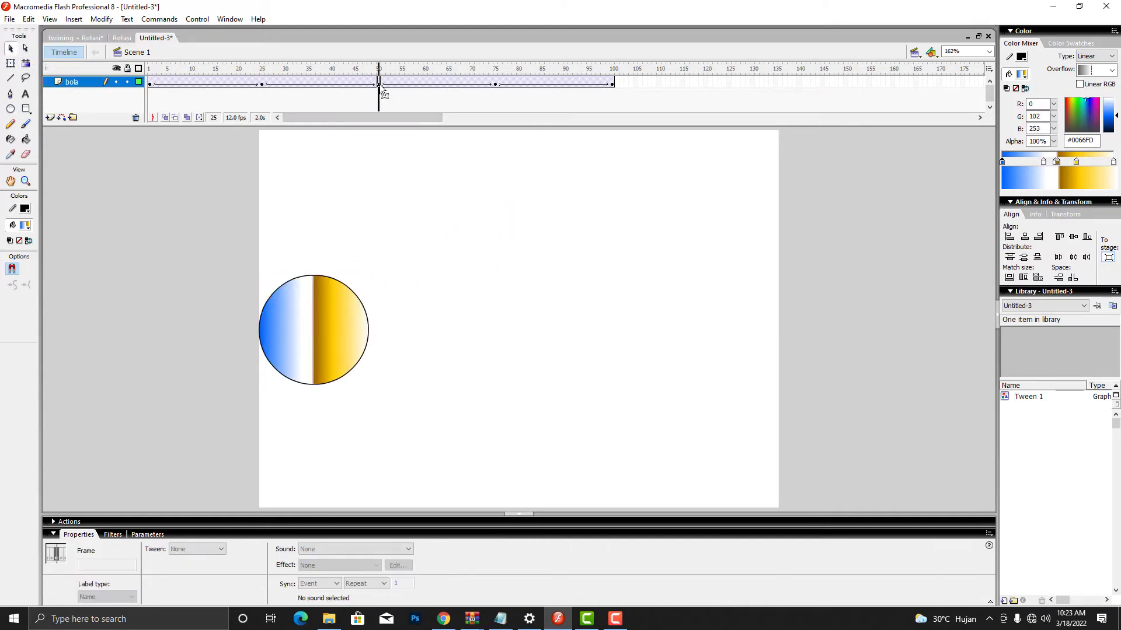
pyautogui.moveTo(335, 304); pyautogui.dragTo(735, 302)
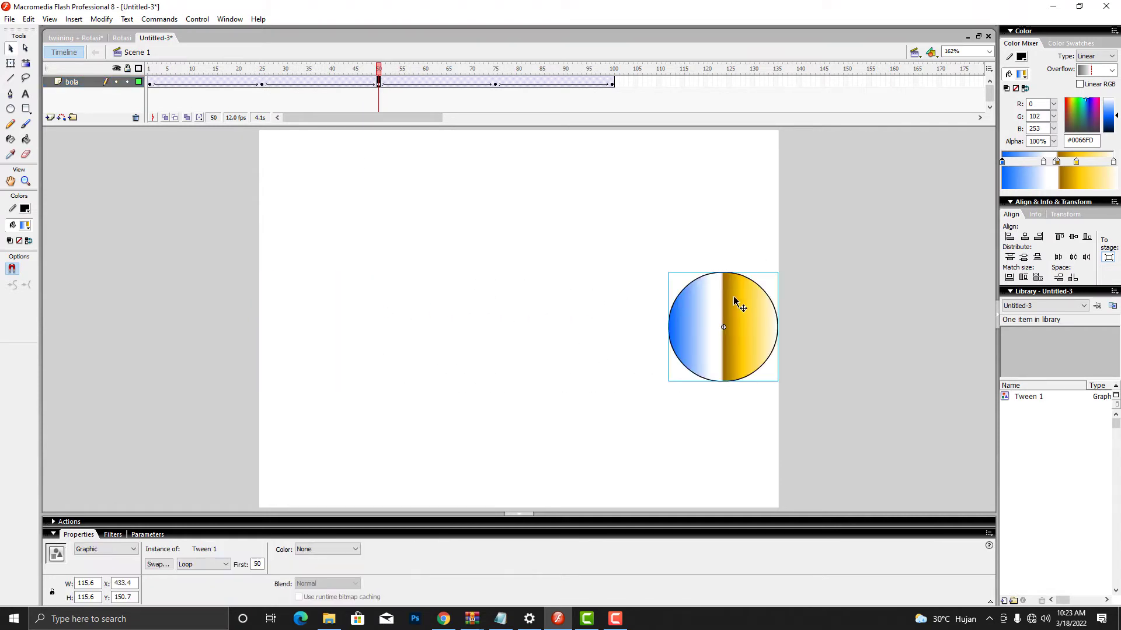
pyautogui.click(496, 84)
pyautogui.moveTo(308, 329); pyautogui.dragTo(502, 451)
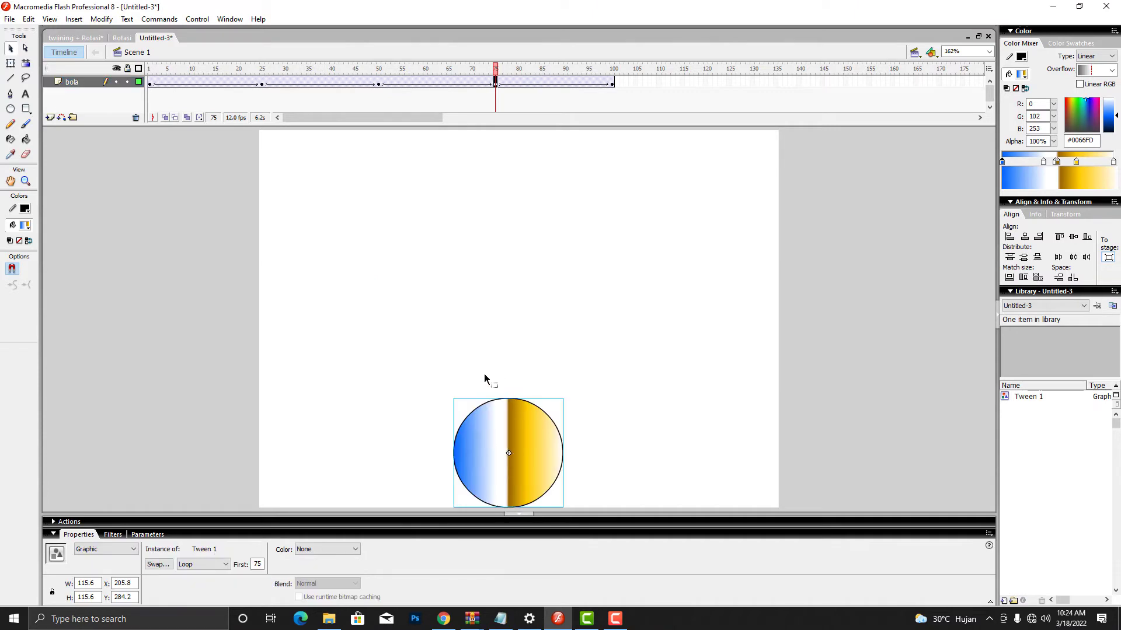
# Step: Compare the ball's position in frames 100 and 1, and play the animation on the stage
pyautogui.click(613, 85)
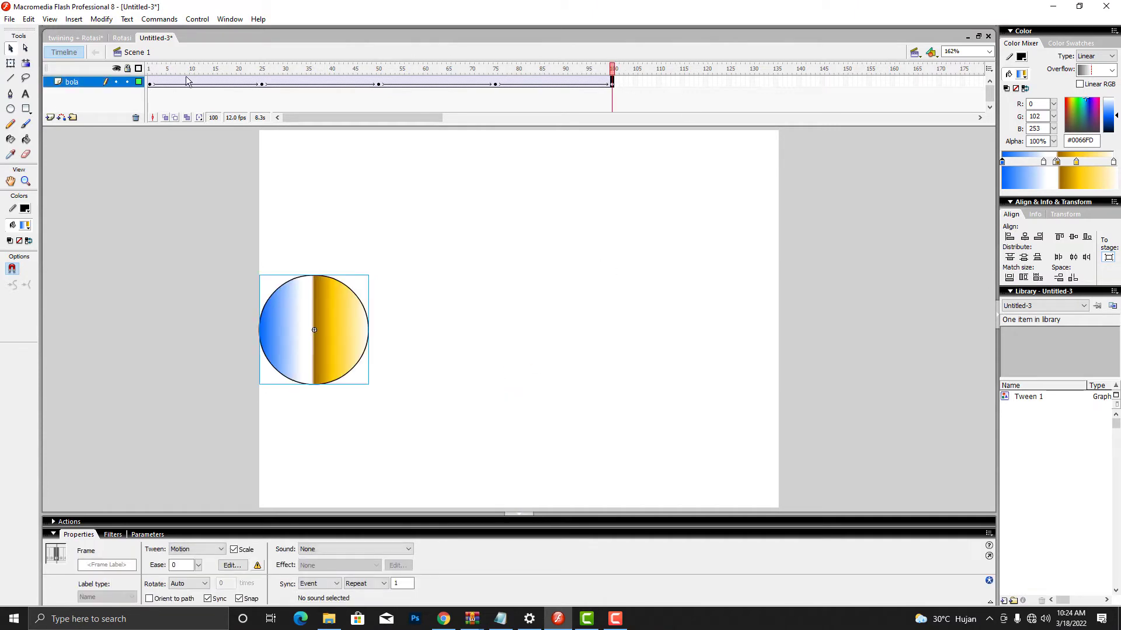
pyautogui.click(151, 84)
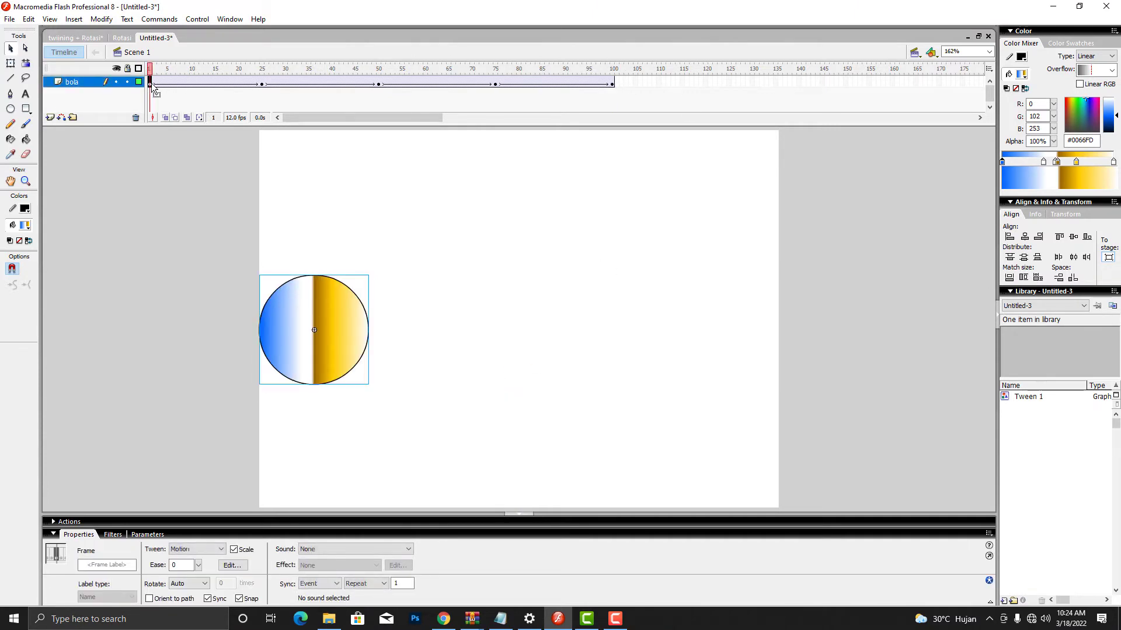
pyautogui.click(610, 86)
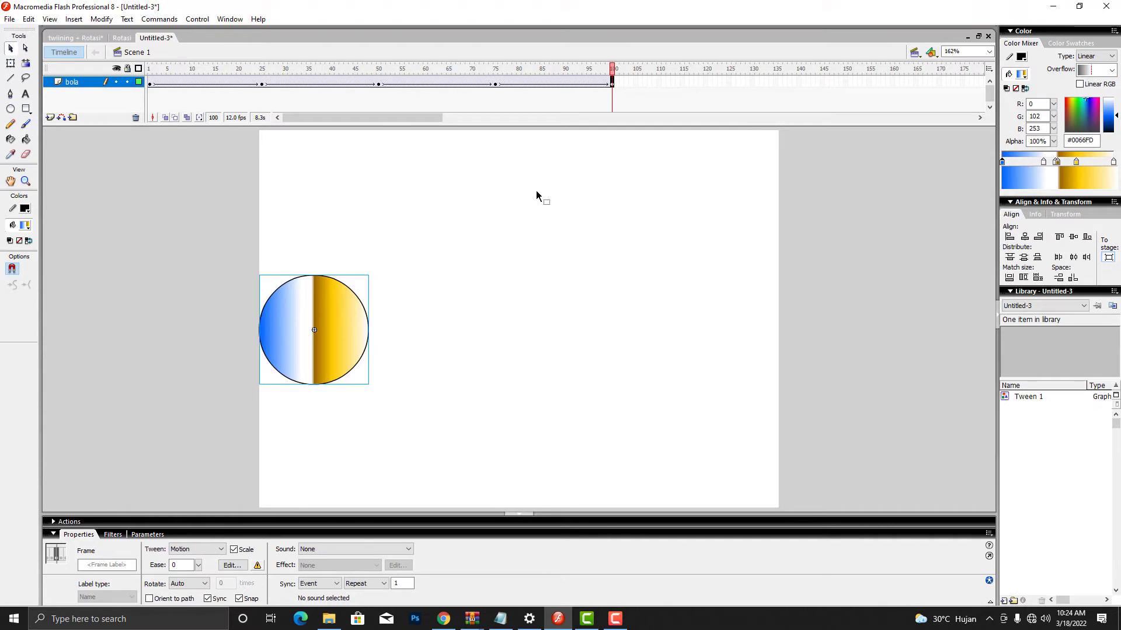
pyautogui.click(198, 20)
pyautogui.click(207, 32)
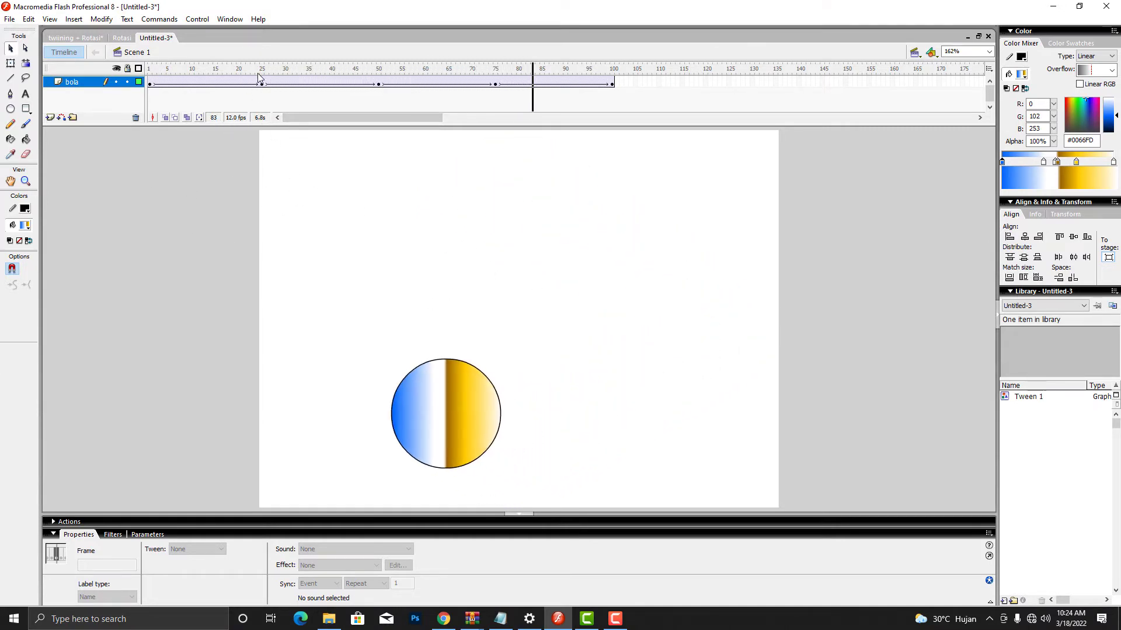
# Step: Set the document's frame rate to 25 fps
pyautogui.doubleClick(236, 118)
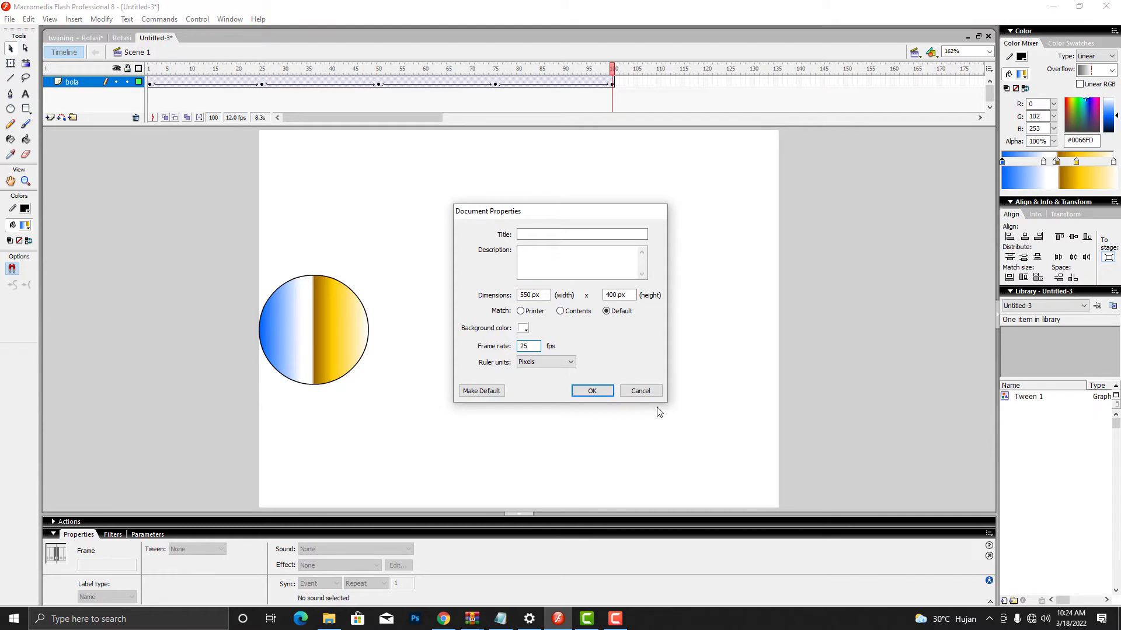
pyautogui.click(640, 391)
pyautogui.click(101, 20)
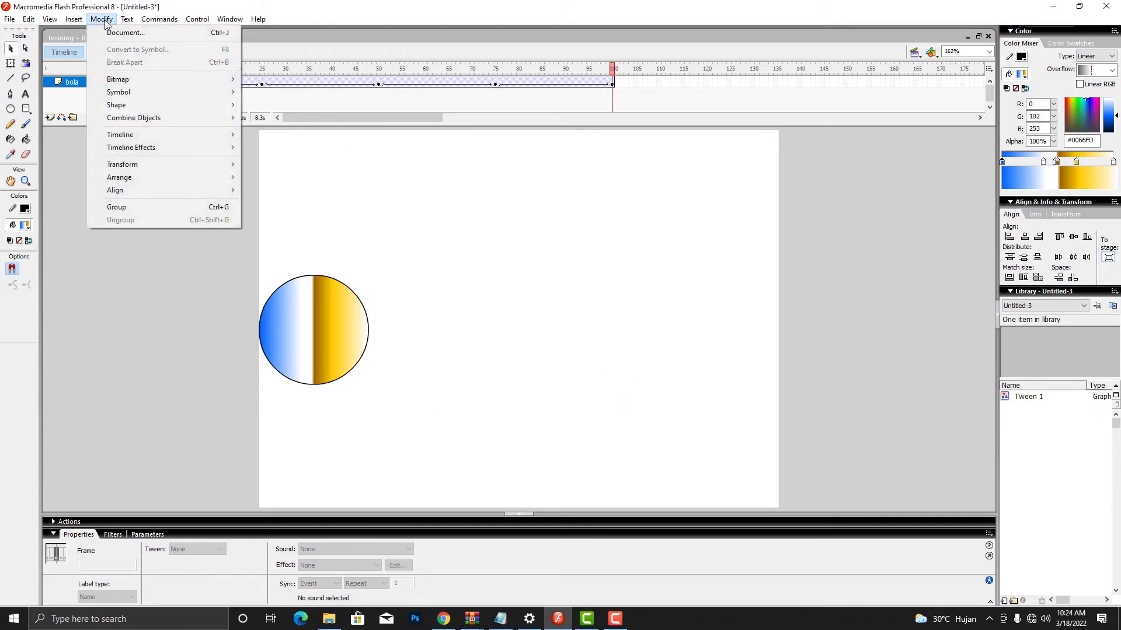
pyautogui.click(134, 32)
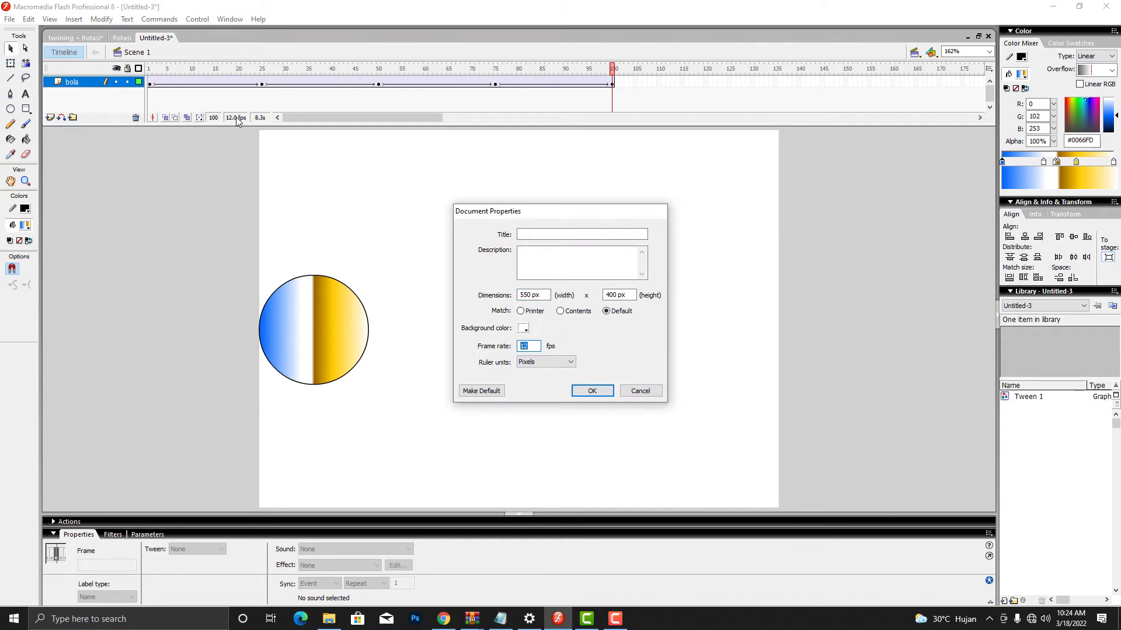
pyautogui.write('25')
pyautogui.click(593, 392)
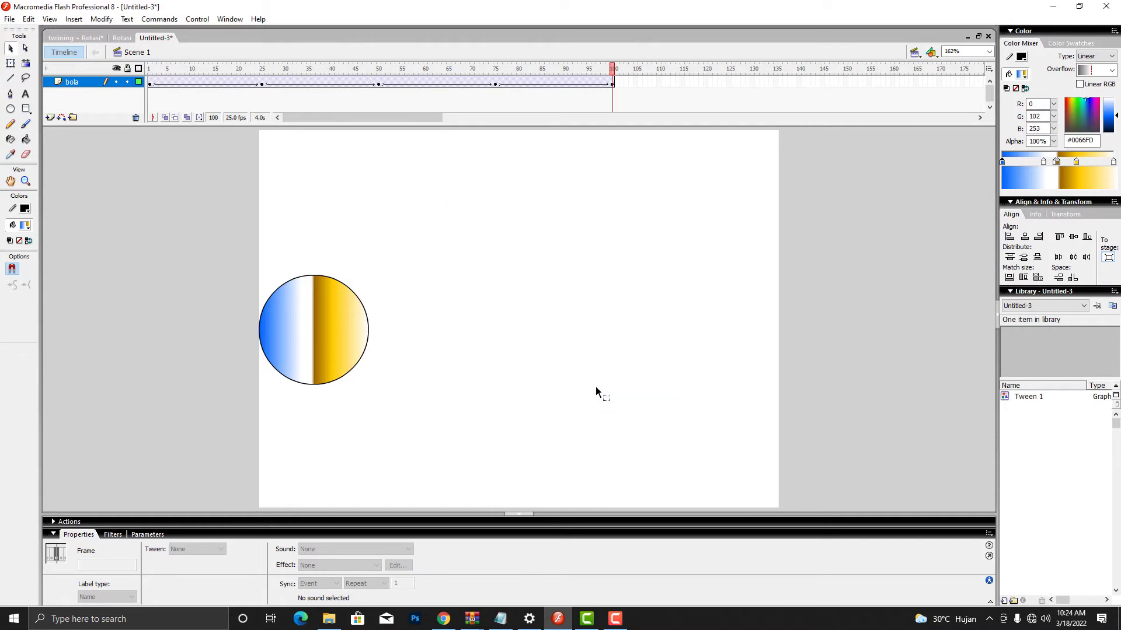
# Step: Test the movie, compare it side by side with a test of the twiining + Rotasi document, and close the Untitled-3 preview
pyautogui.click(198, 19)
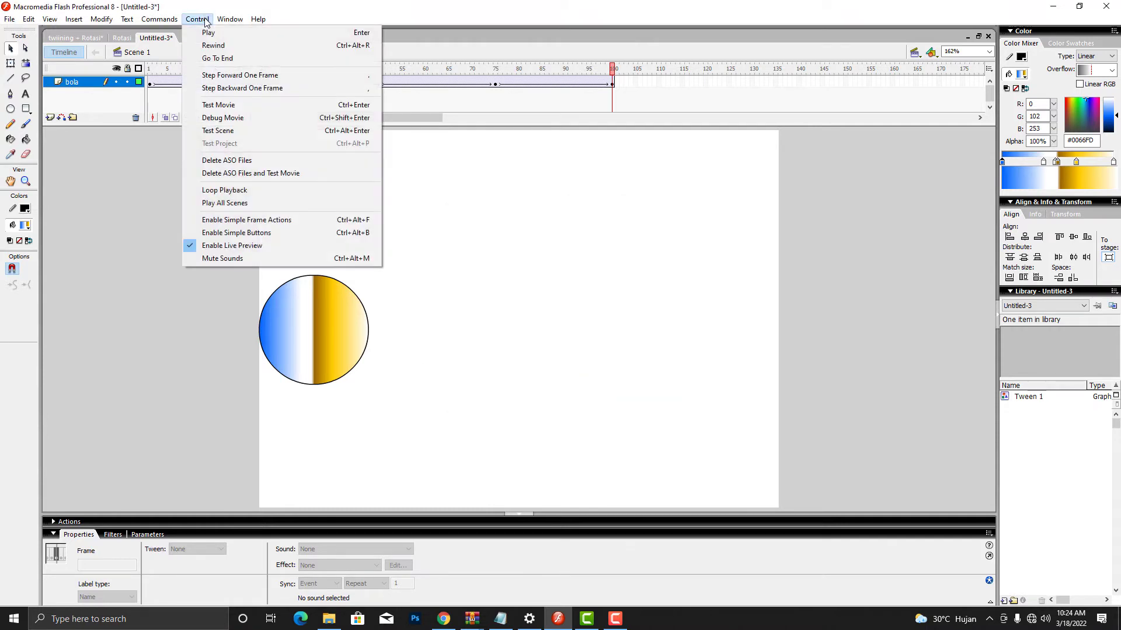
pyautogui.click(222, 106)
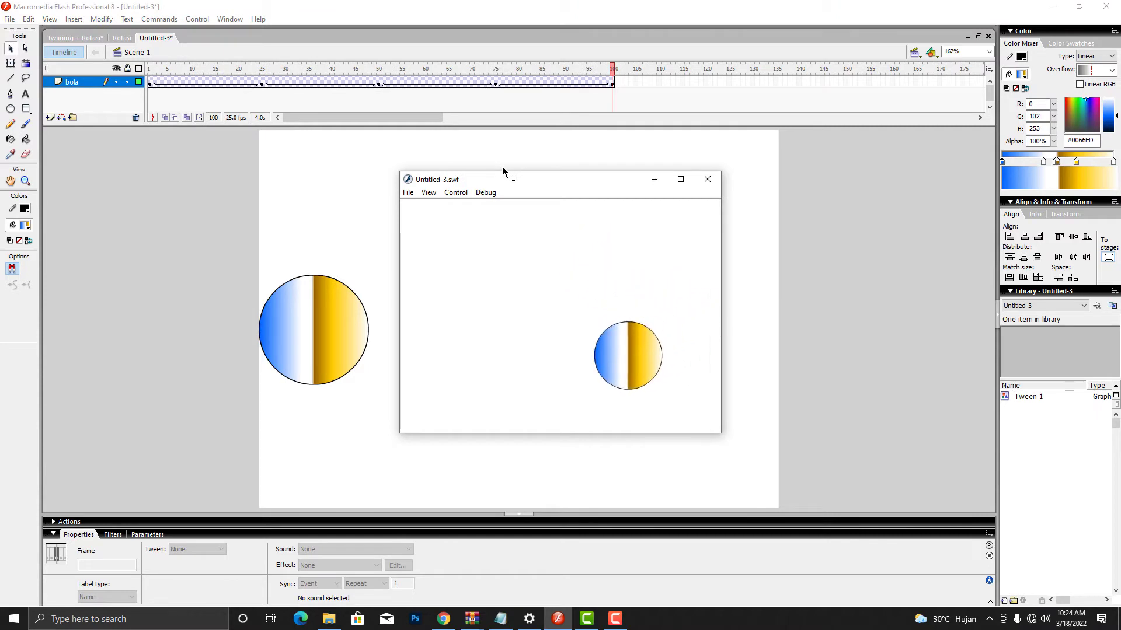
pyautogui.click(79, 37)
pyautogui.hotkey('ctrl', 'Return')
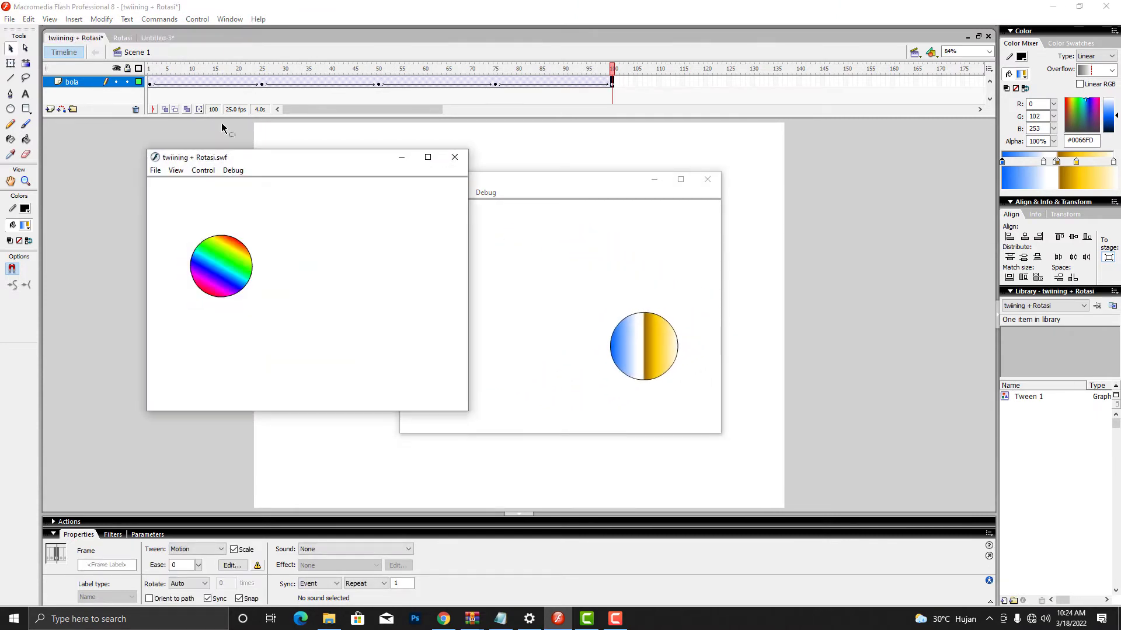
pyautogui.moveTo(350, 167); pyautogui.dragTo(273, 189)
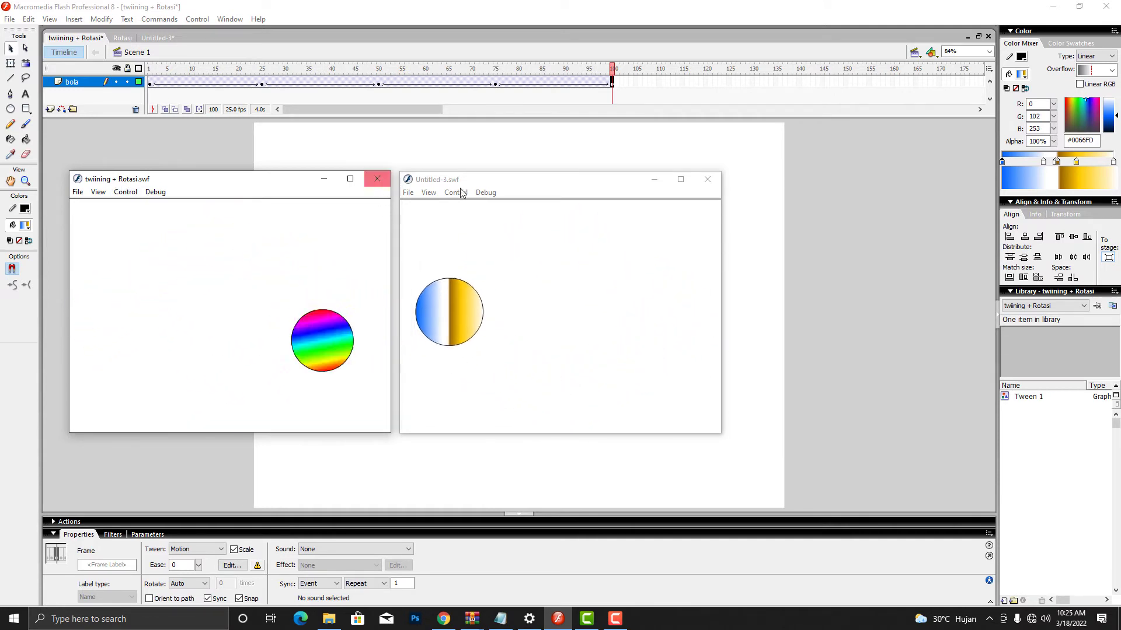
pyautogui.click(705, 179)
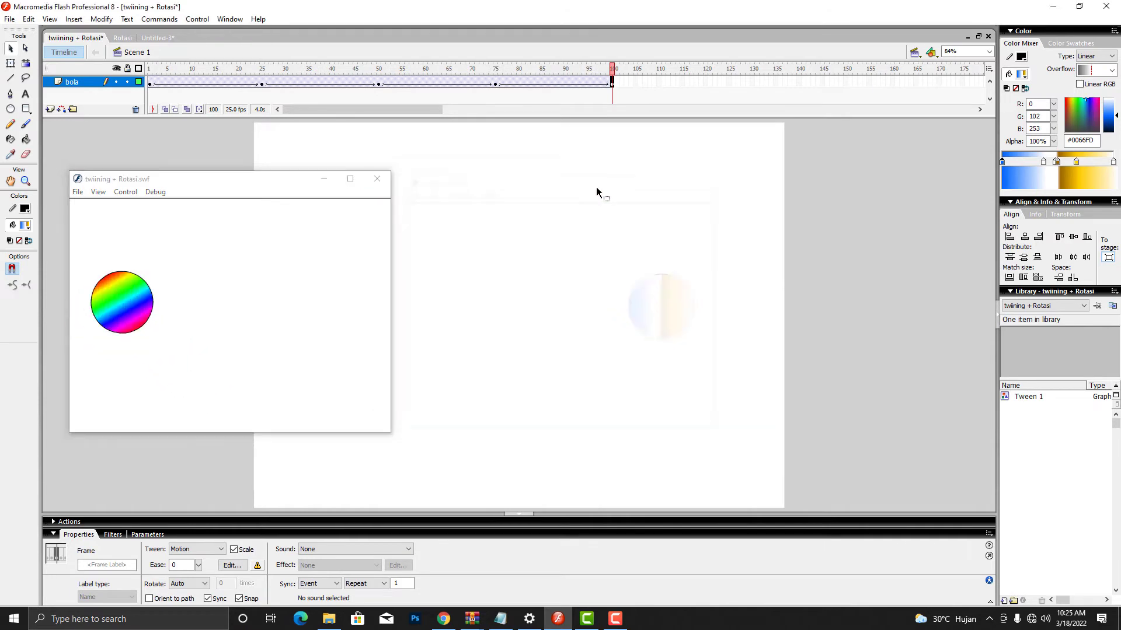
# Step: Return to the Untitled-3 document and minimize the twiining + Rotasi preview window
pyautogui.moveTo(238, 181); pyautogui.dragTo(827, 74)
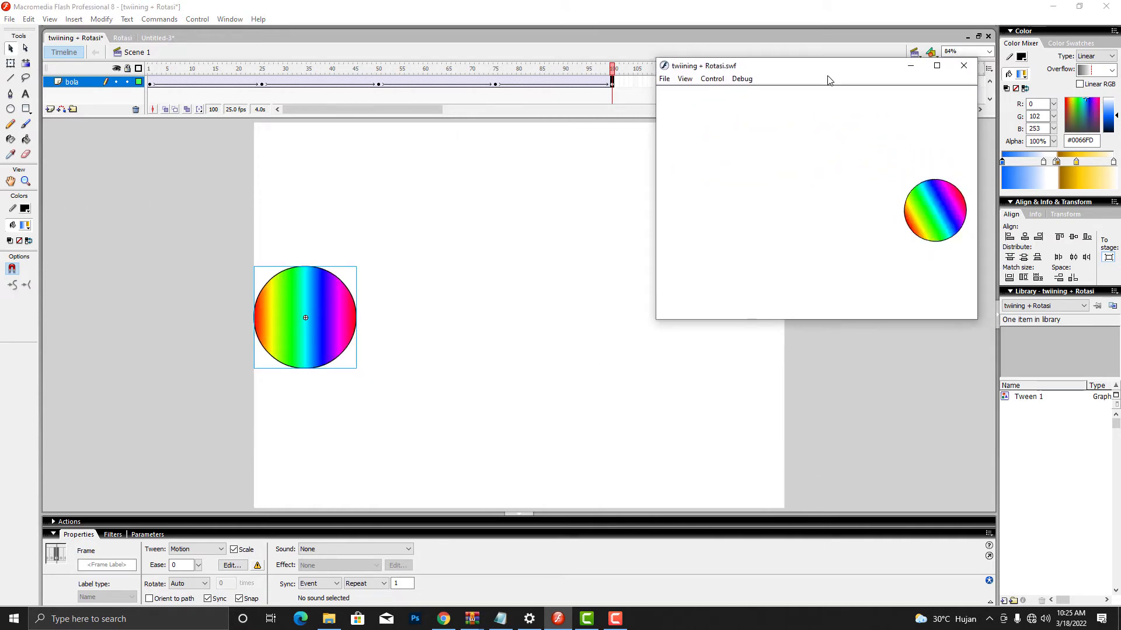
pyautogui.click(153, 38)
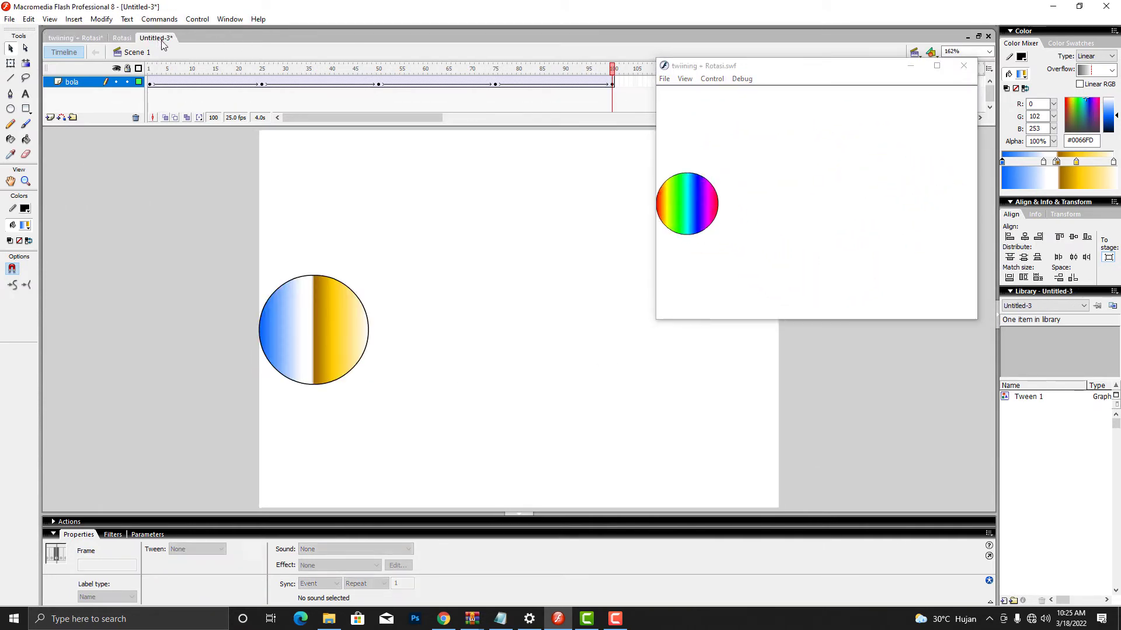
pyautogui.click(192, 84)
pyautogui.click(197, 84)
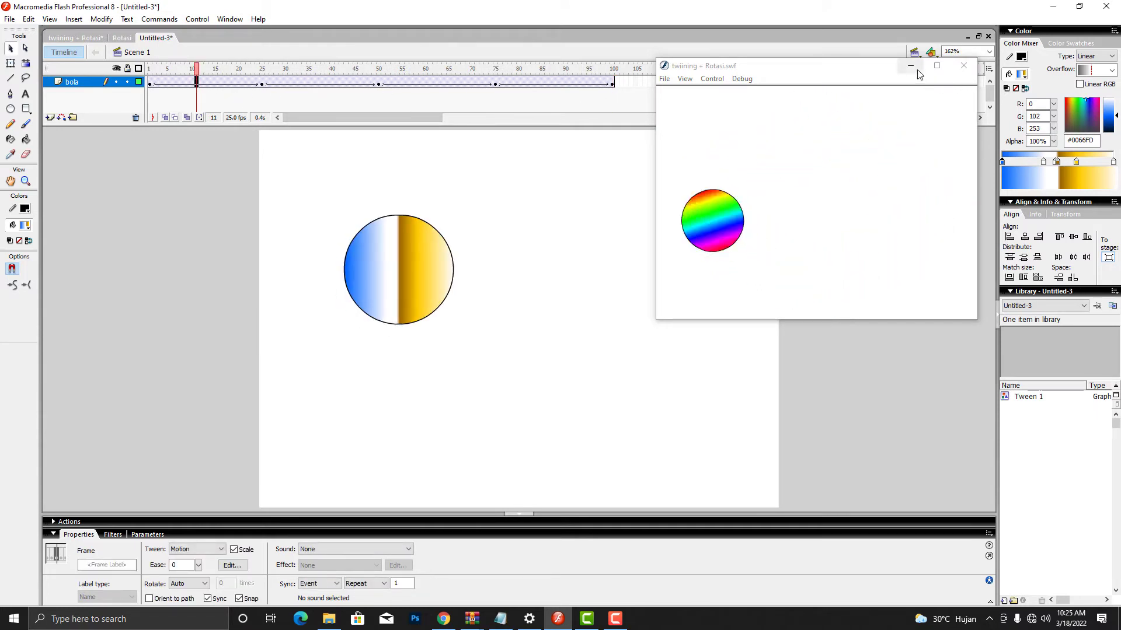
pyautogui.click(910, 66)
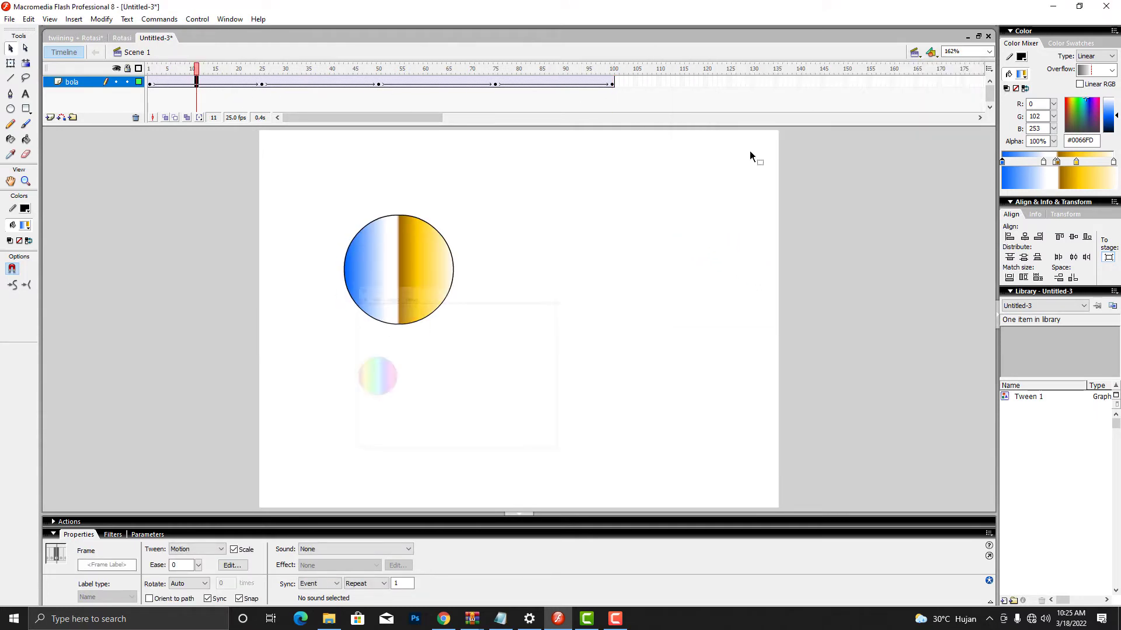
# Step: Examine the tween spans between frames 1 and 25 and between frames 25 and 50 of the bola layer
pyautogui.click(211, 86)
pyautogui.click(201, 86)
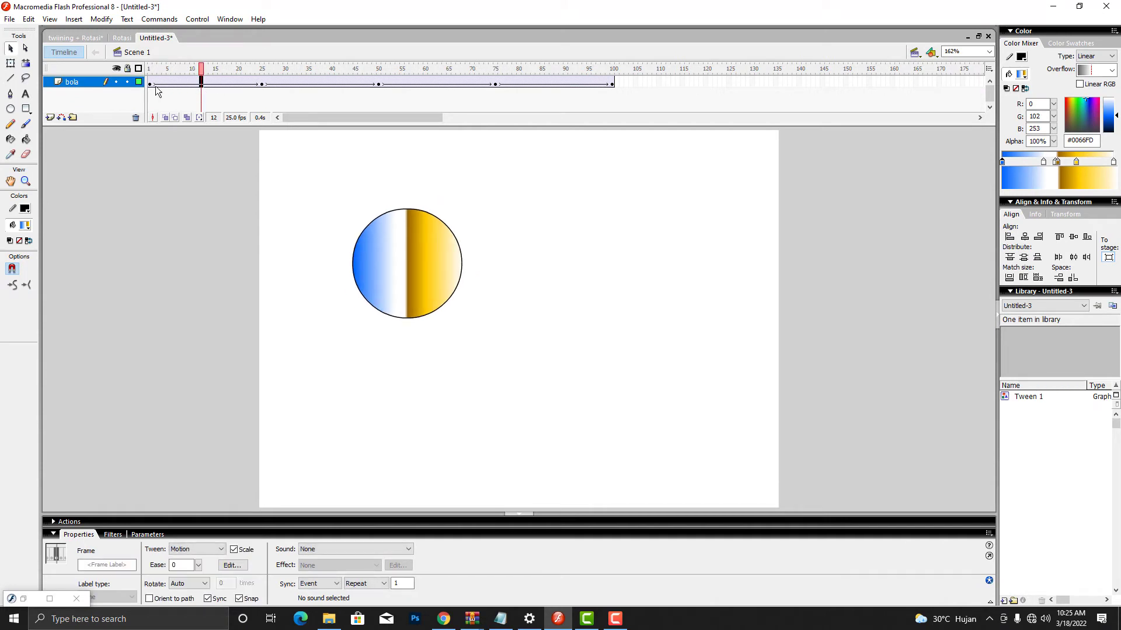
pyautogui.moveTo(149, 81); pyautogui.dragTo(261, 82)
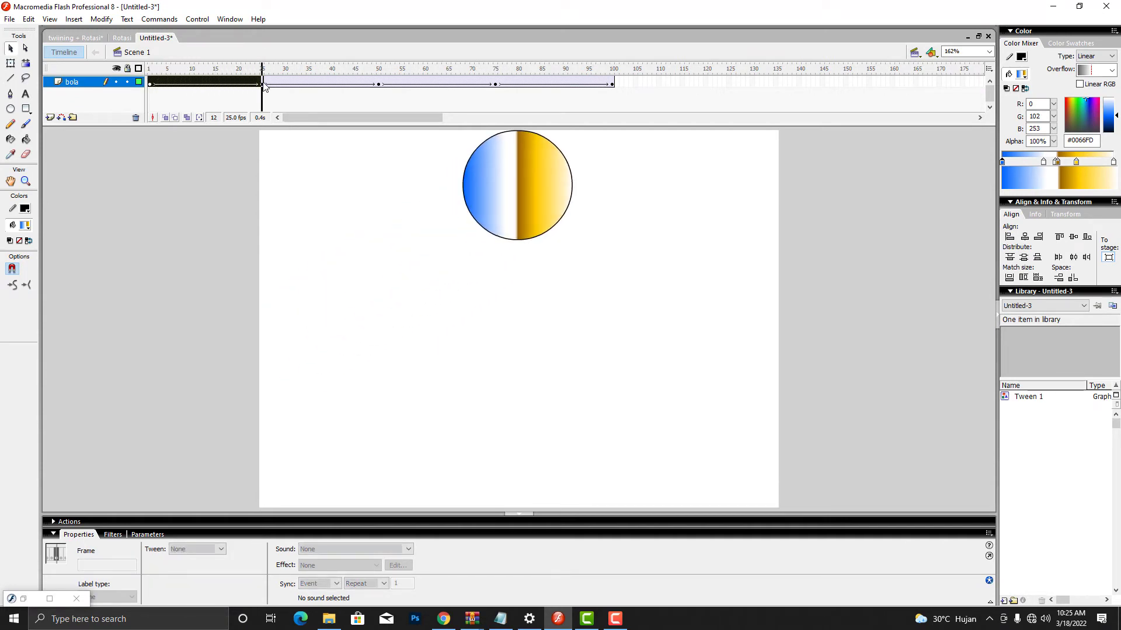
pyautogui.click(215, 100)
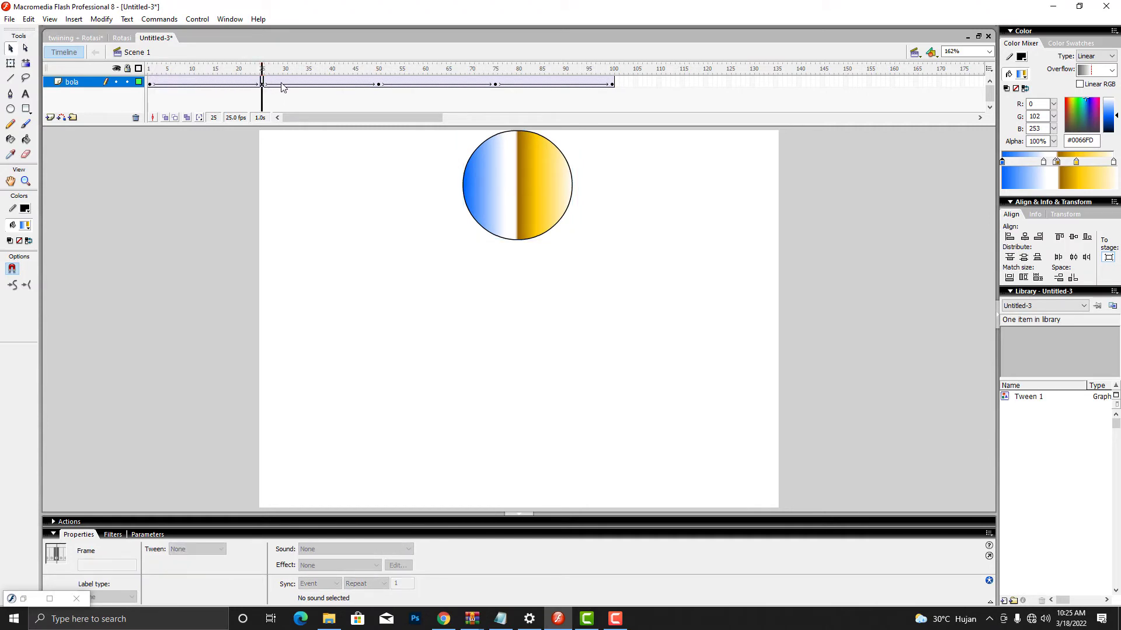
pyautogui.moveTo(263, 83); pyautogui.dragTo(378, 85)
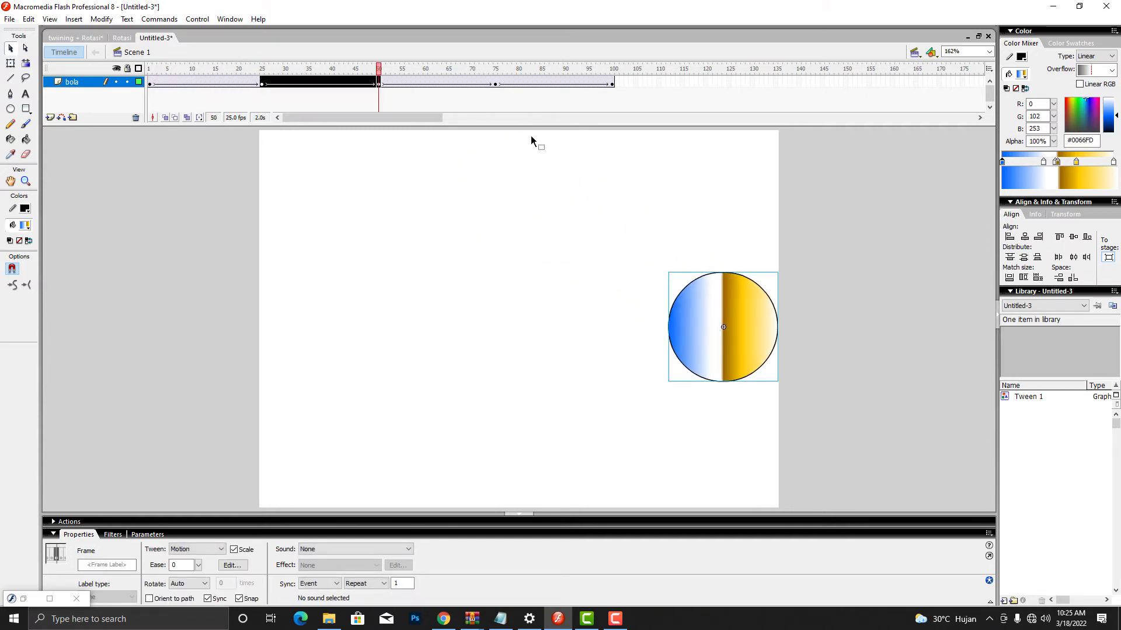
pyautogui.click(209, 104)
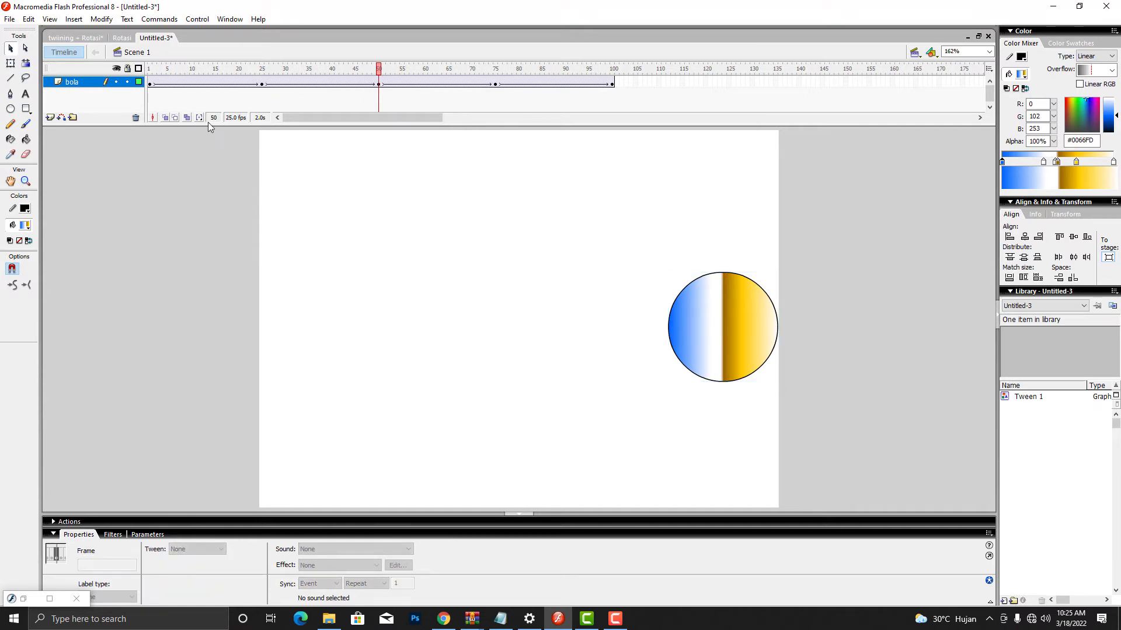
# Step: Check several in-between frames of the bola layer's first tween span and select frame 12, between keyframes 1 and 25
pyautogui.click(193, 83)
pyautogui.click(224, 83)
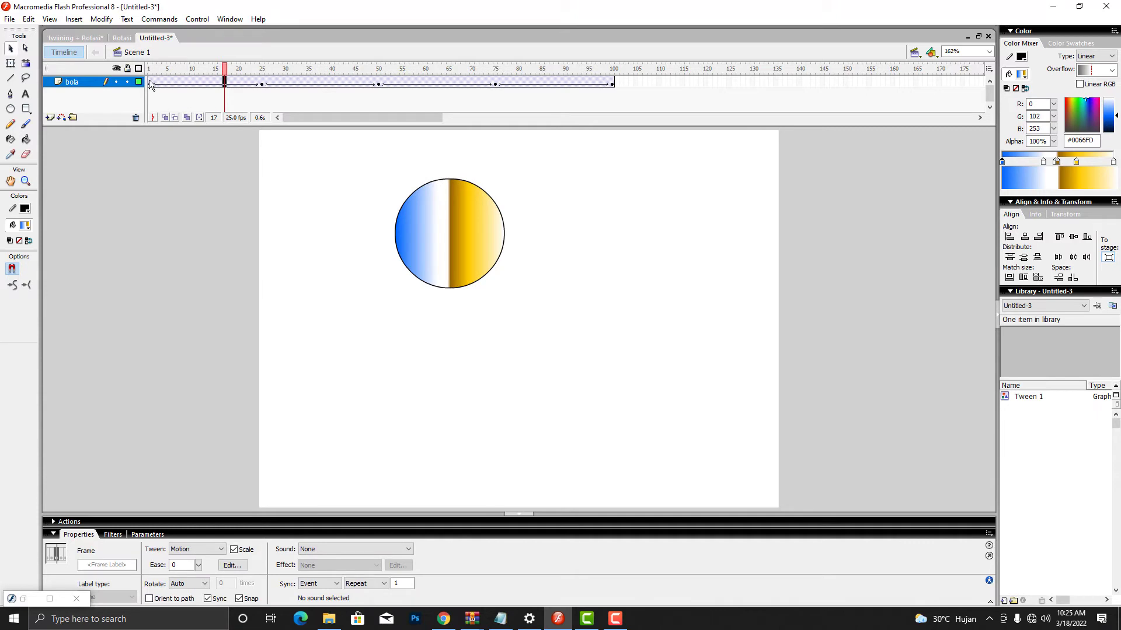
pyautogui.click(194, 83)
pyautogui.click(205, 84)
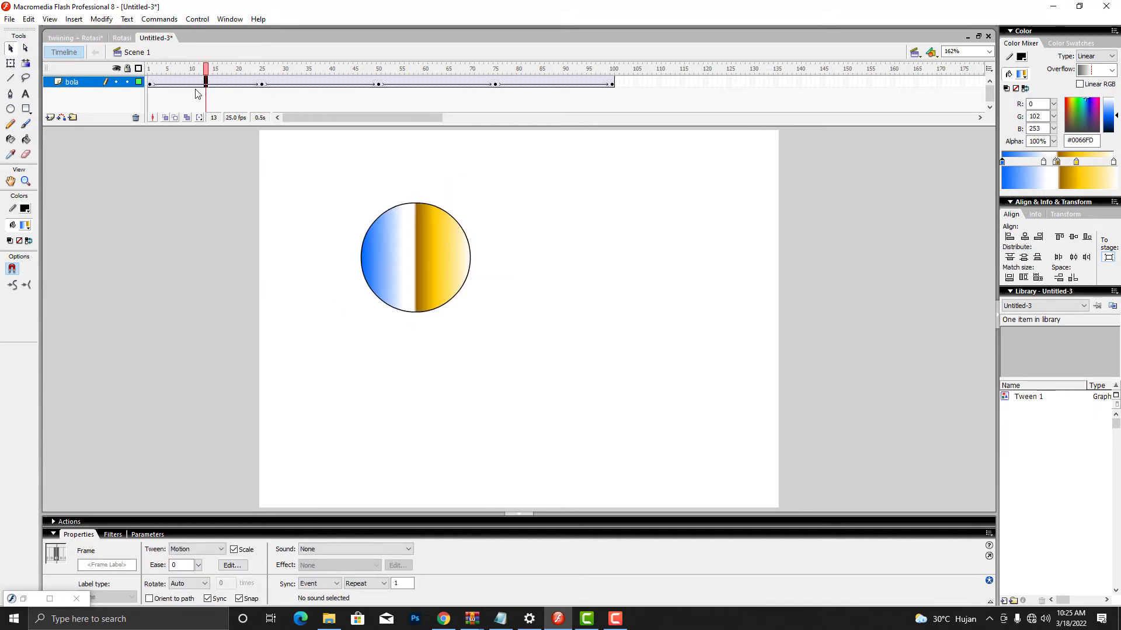
pyautogui.click(174, 83)
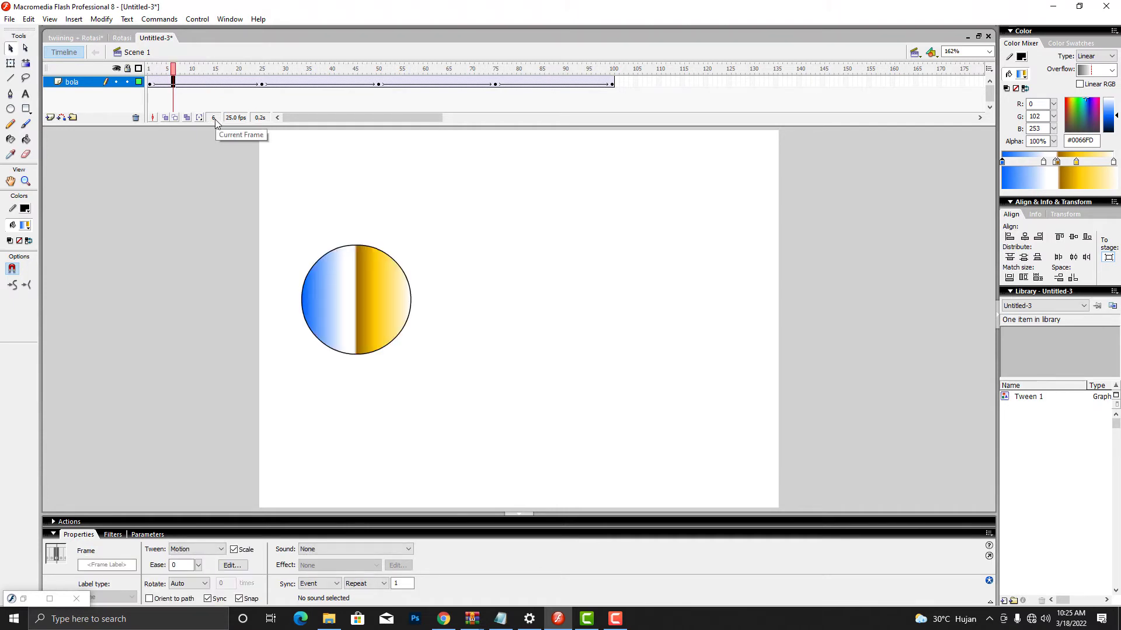
pyautogui.click(223, 85)
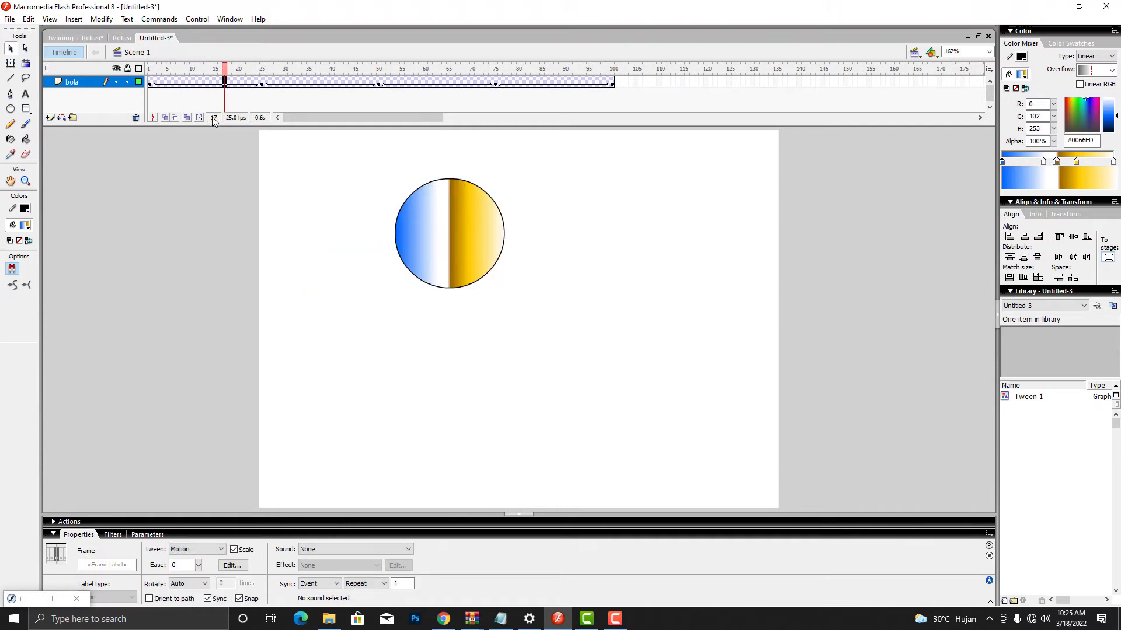
pyautogui.click(197, 84)
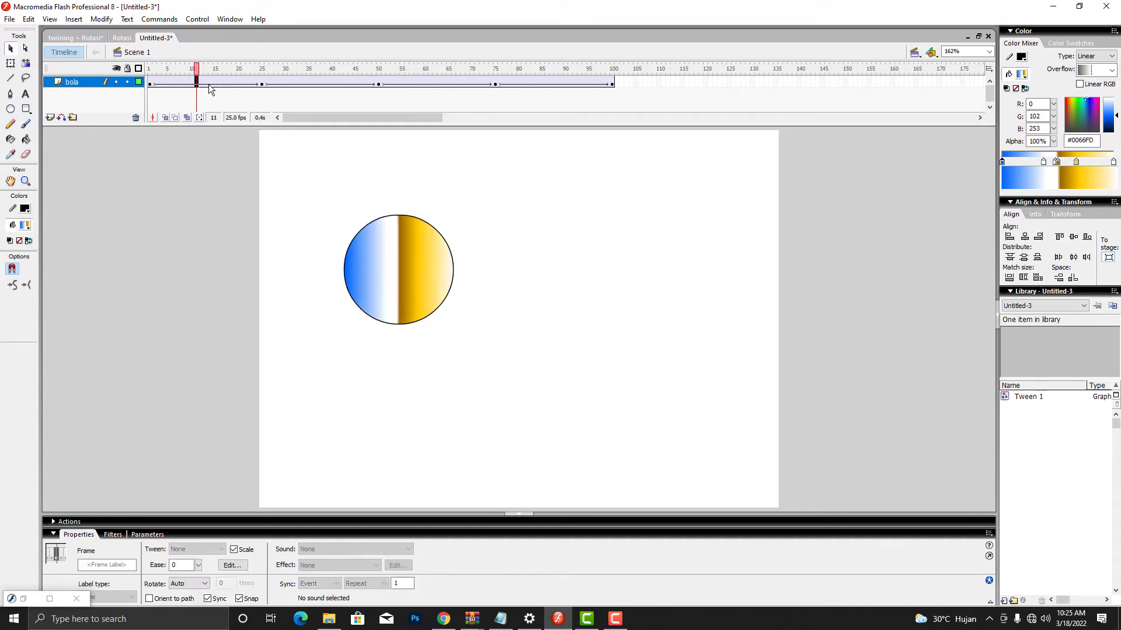
pyautogui.click(220, 84)
pyautogui.click(201, 82)
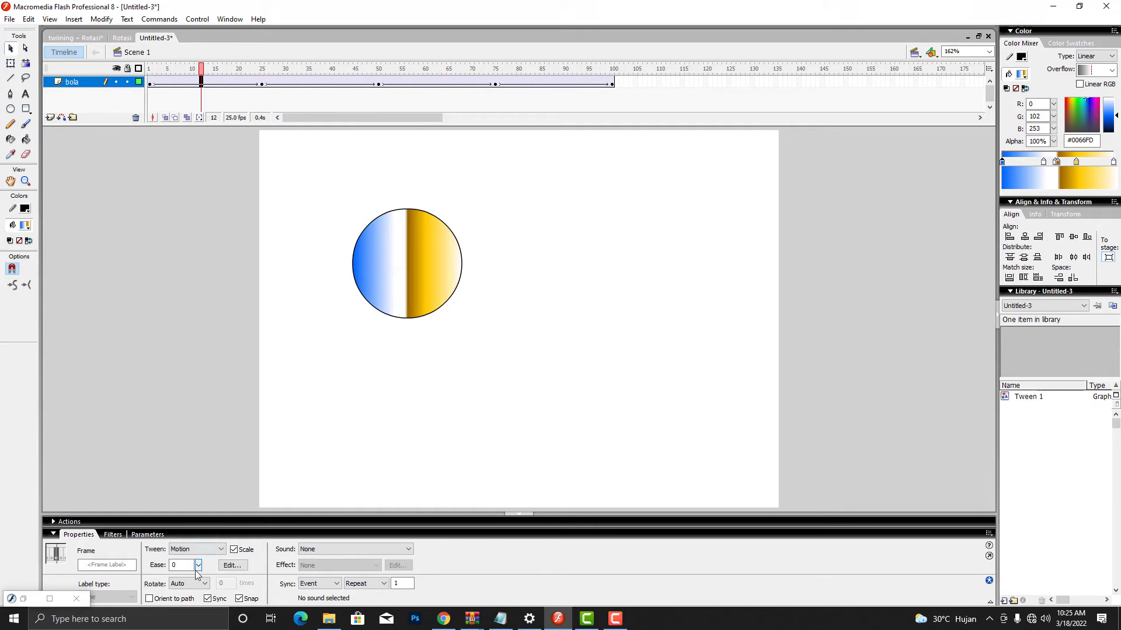
# Step: Close the minimized twiining + Rotasi preview window that covers the frame properties and show the properties again
pyautogui.click(55, 536)
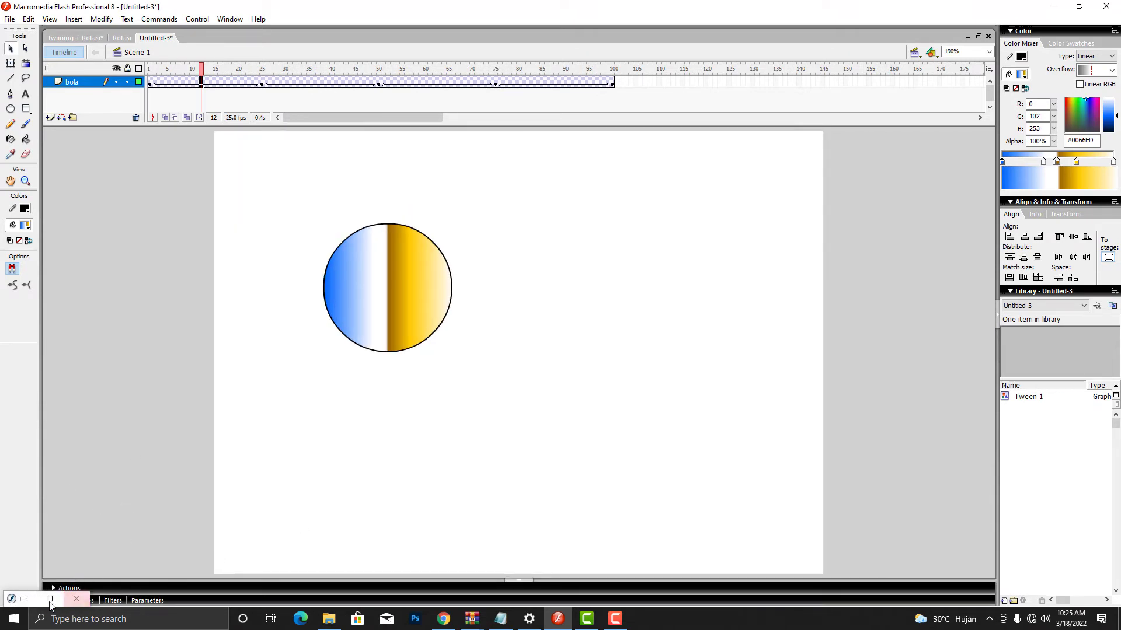
pyautogui.click(75, 599)
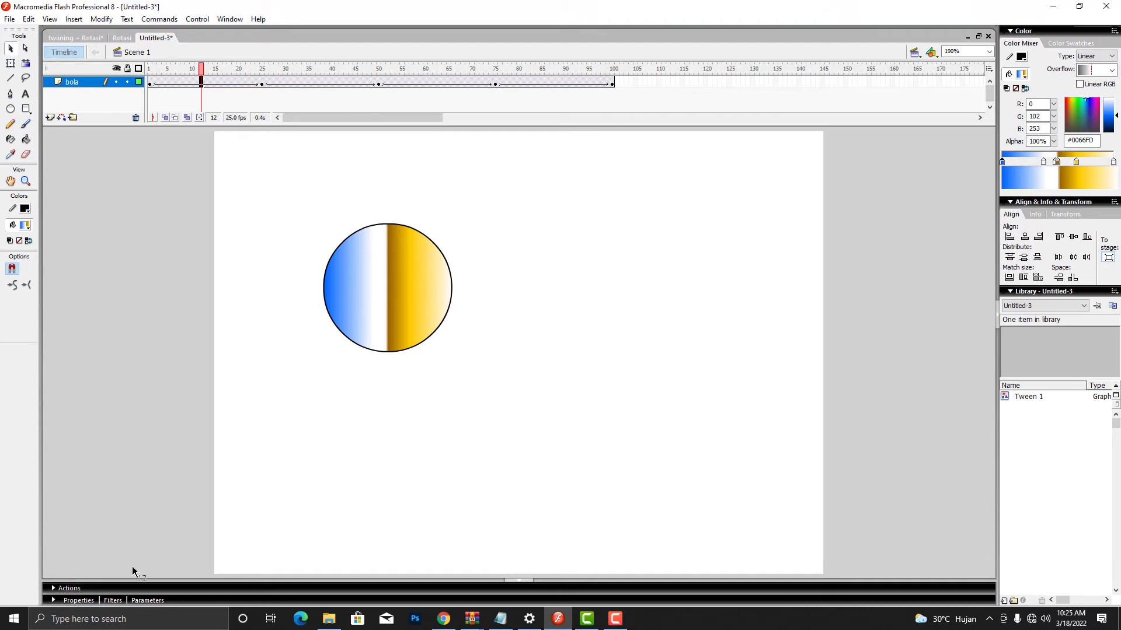
pyautogui.click(75, 602)
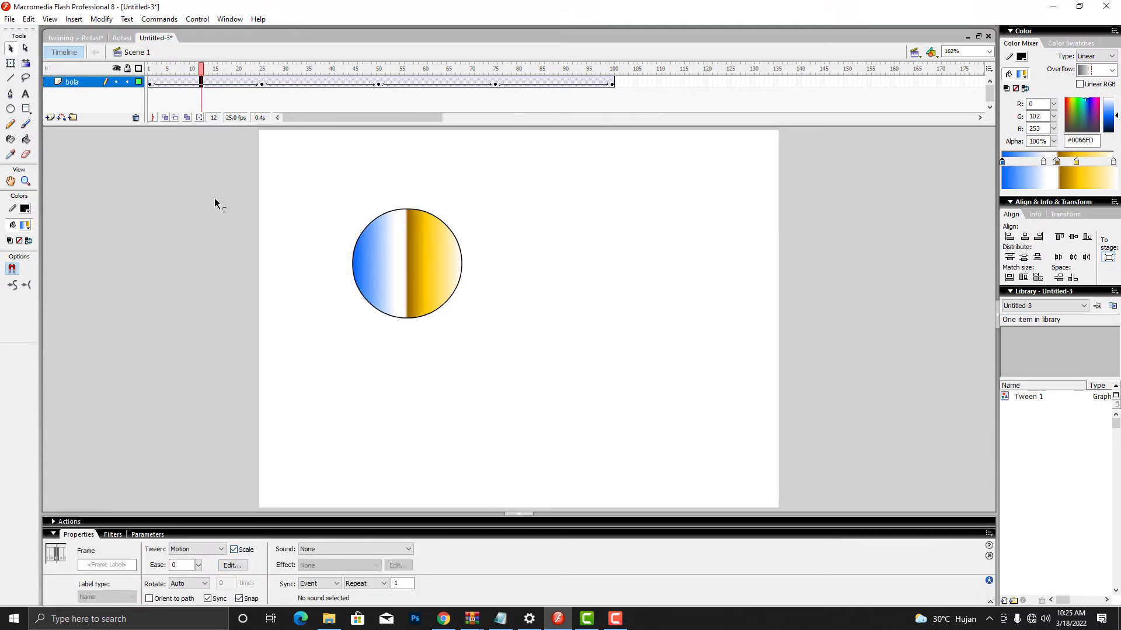
# Step: Set the rotation of the bola tween between frames 1 and 25 to CW and play the animation from frame 1
pyautogui.click(191, 552)
pyautogui.click(195, 553)
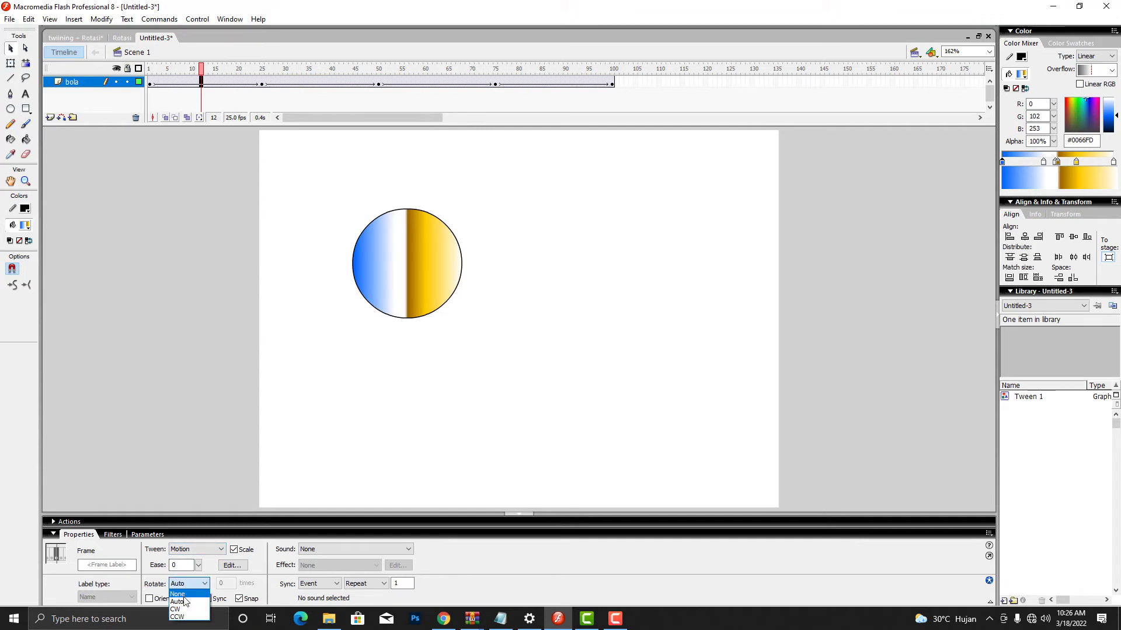
pyautogui.click(187, 610)
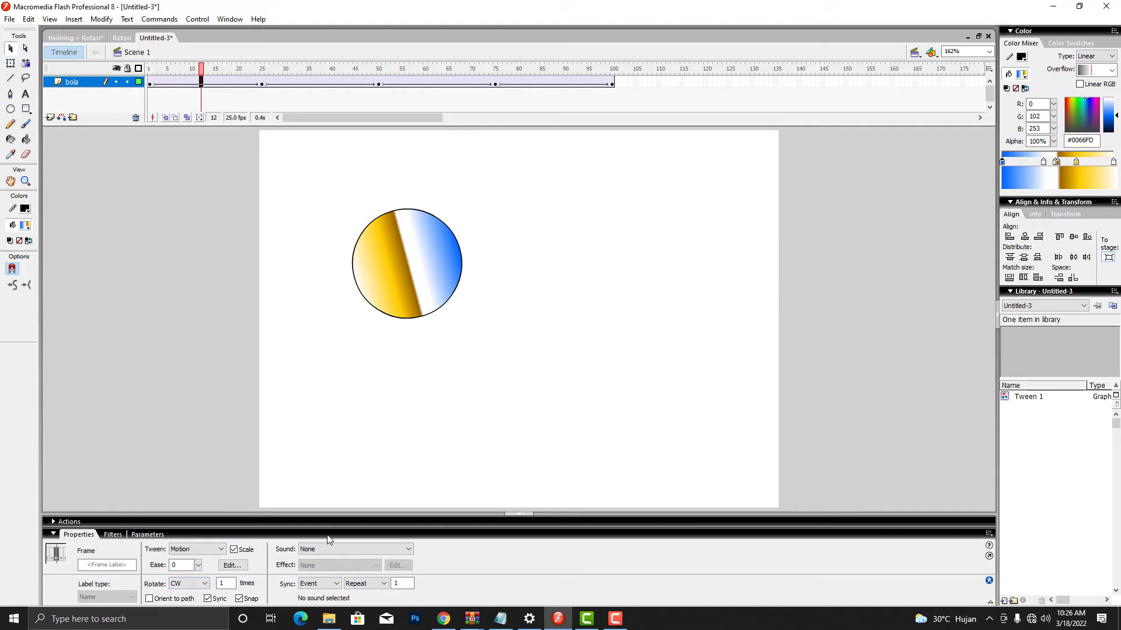
pyautogui.click(195, 584)
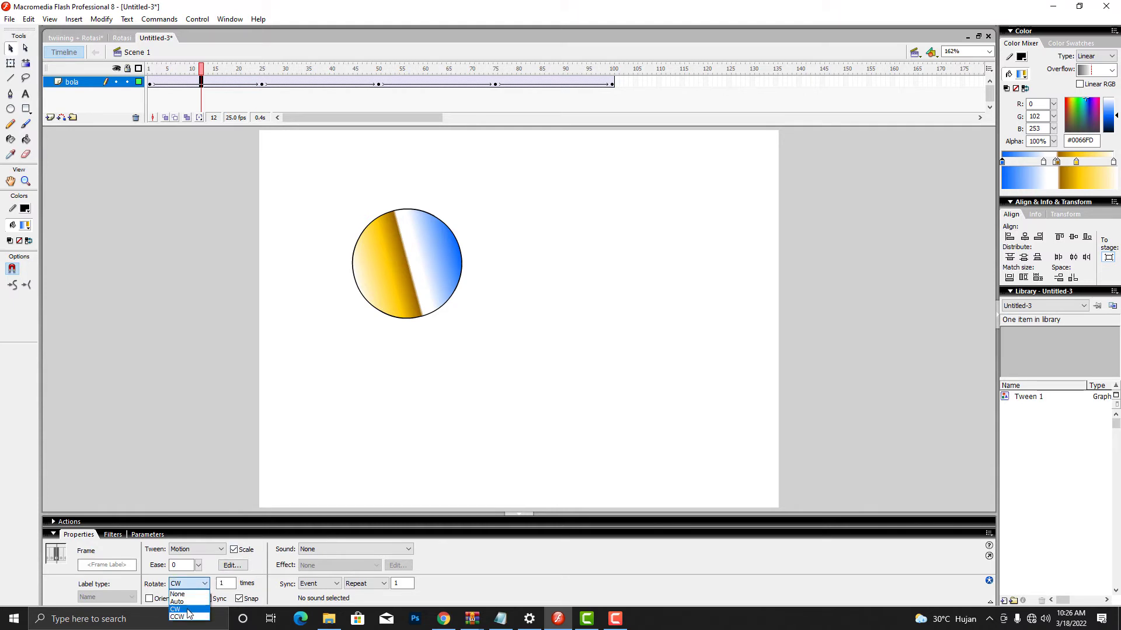
pyautogui.click(189, 611)
pyautogui.click(196, 584)
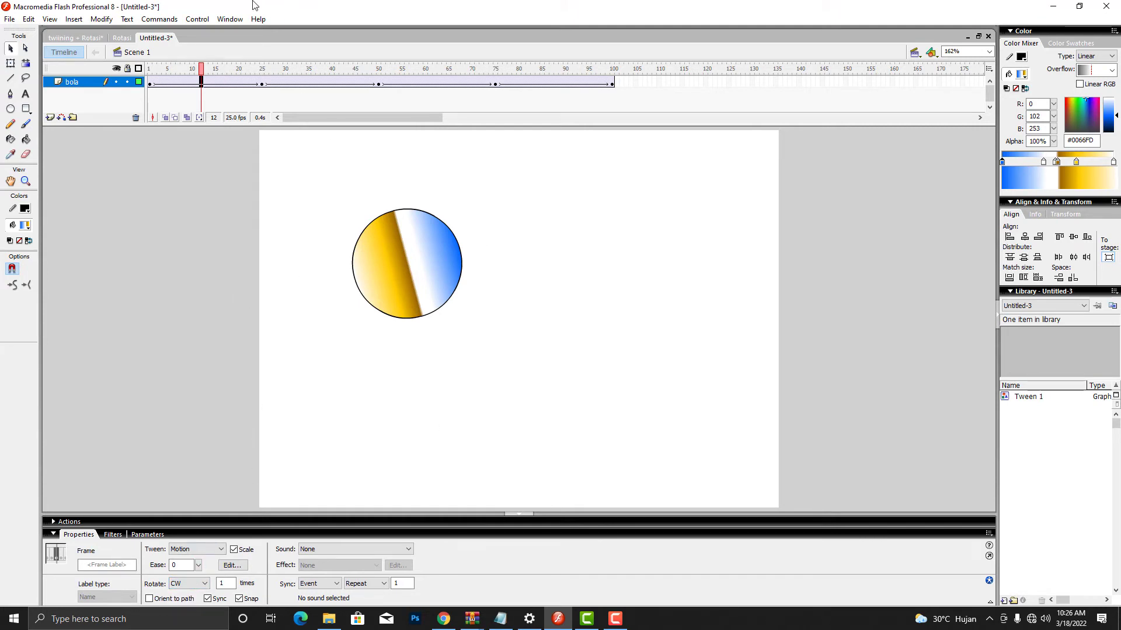
pyautogui.moveTo(199, 70); pyautogui.dragTo(126, 59)
pyautogui.press('Return')
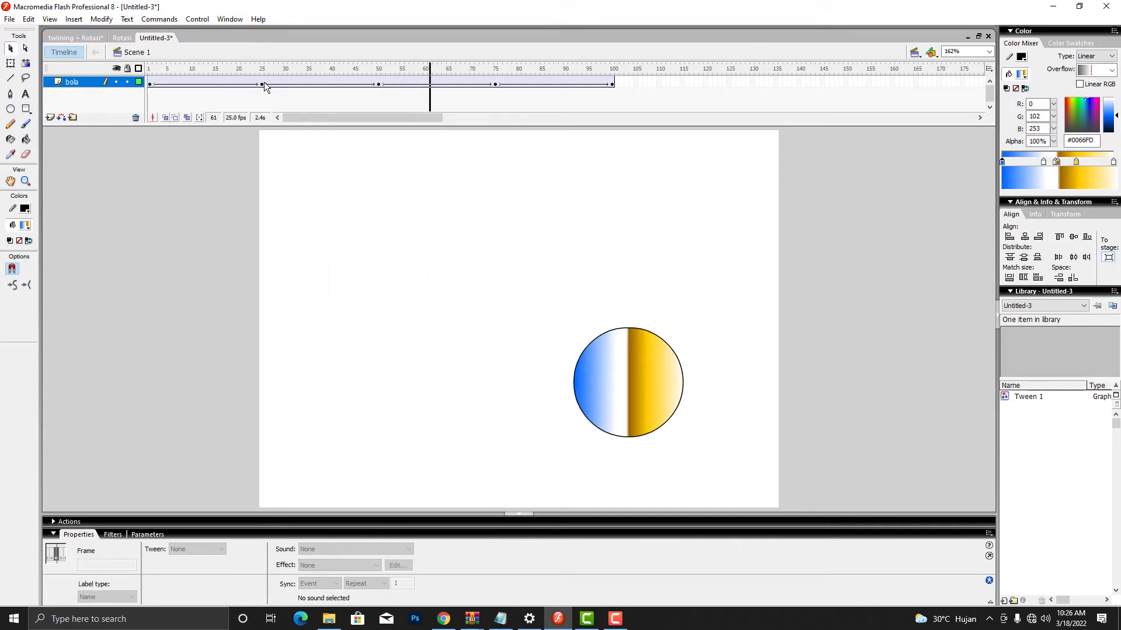
# Step: Select frame 37 of the bola layer and set the rotation of the tween between frames 25 and 50 to CW
pyautogui.moveTo(264, 82); pyautogui.dragTo(379, 71)
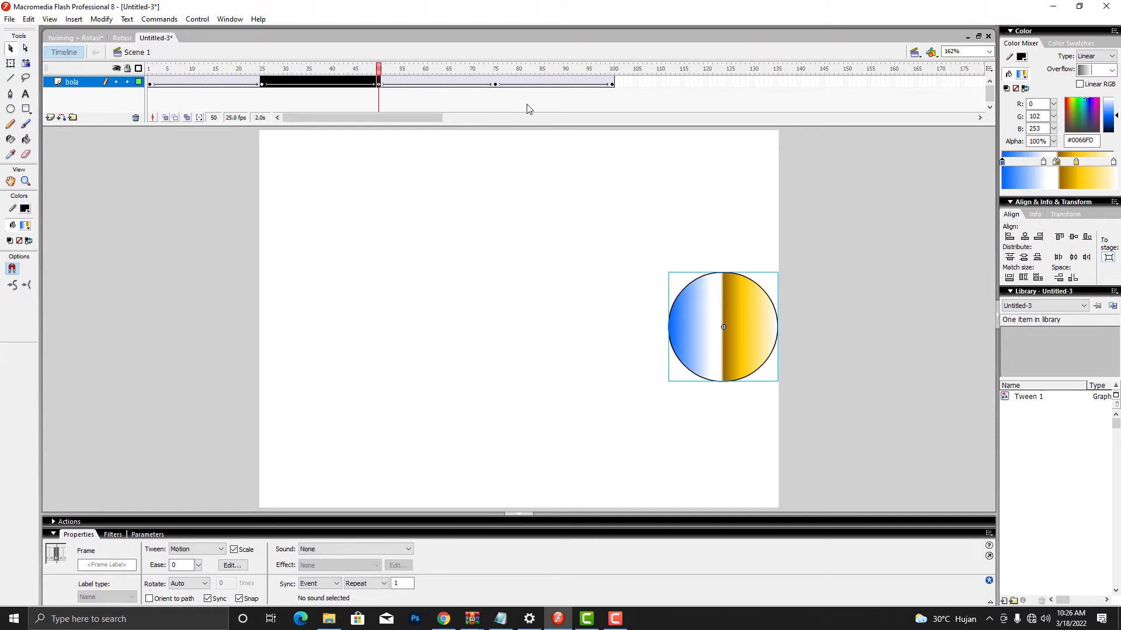
pyautogui.click(430, 100)
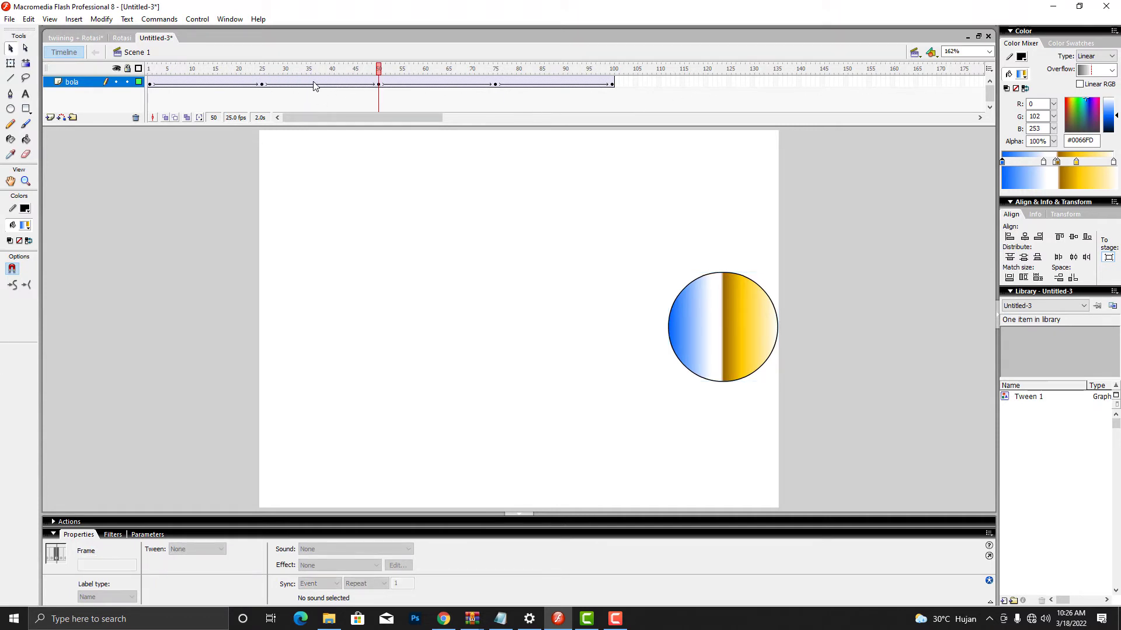
pyautogui.click(313, 84)
pyautogui.click(280, 85)
pyautogui.moveTo(280, 69); pyautogui.dragTo(330, 87)
pyautogui.click(317, 84)
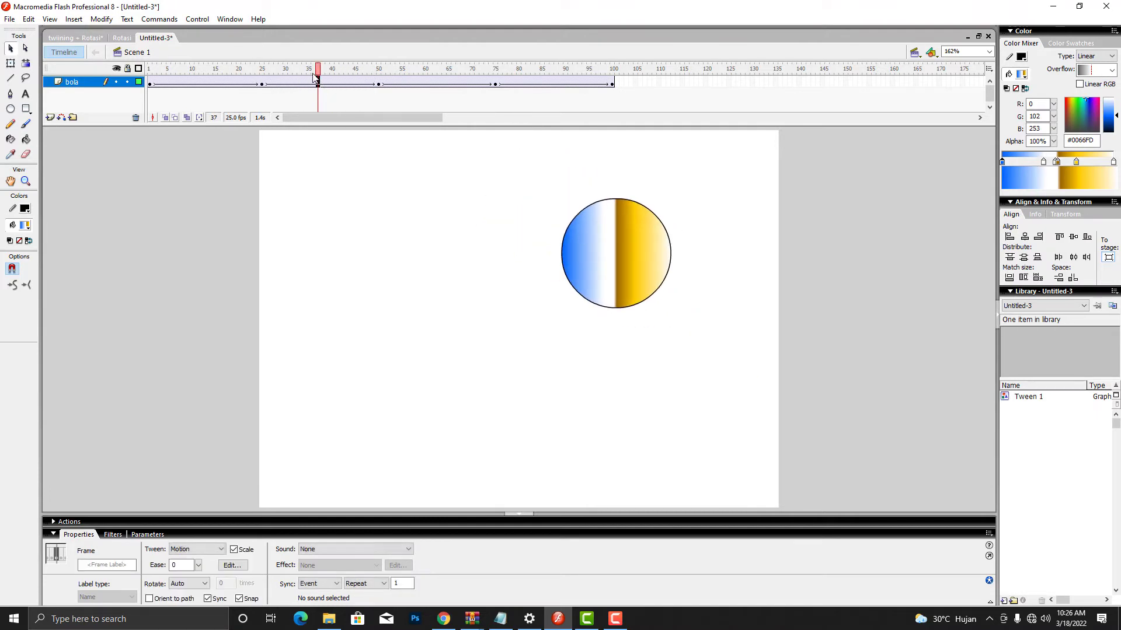
pyautogui.click(195, 585)
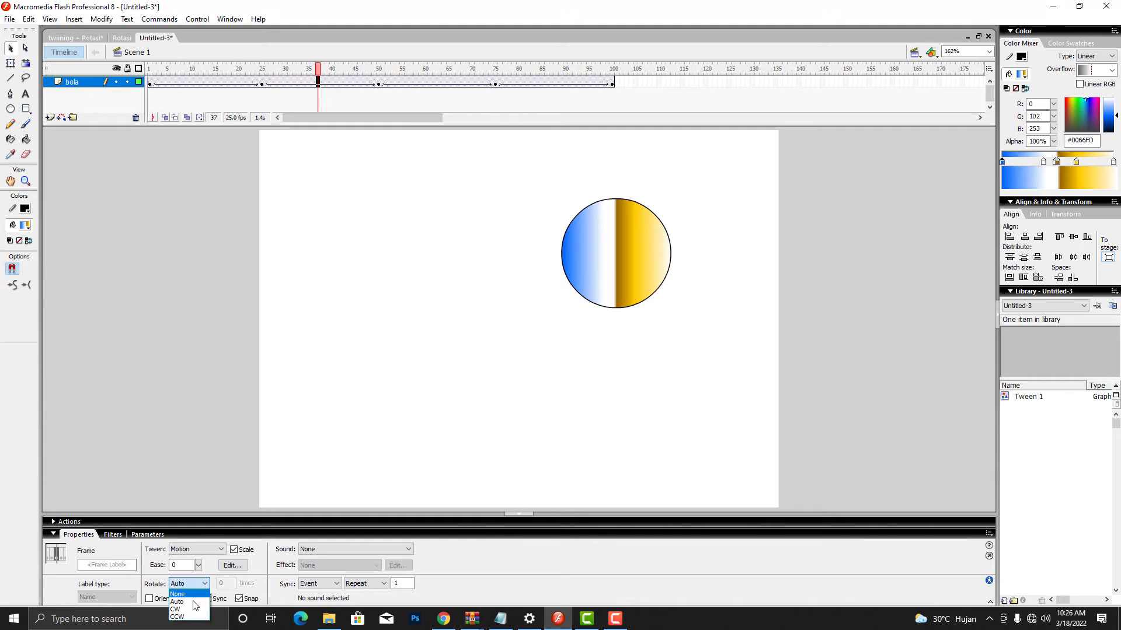
pyautogui.click(192, 610)
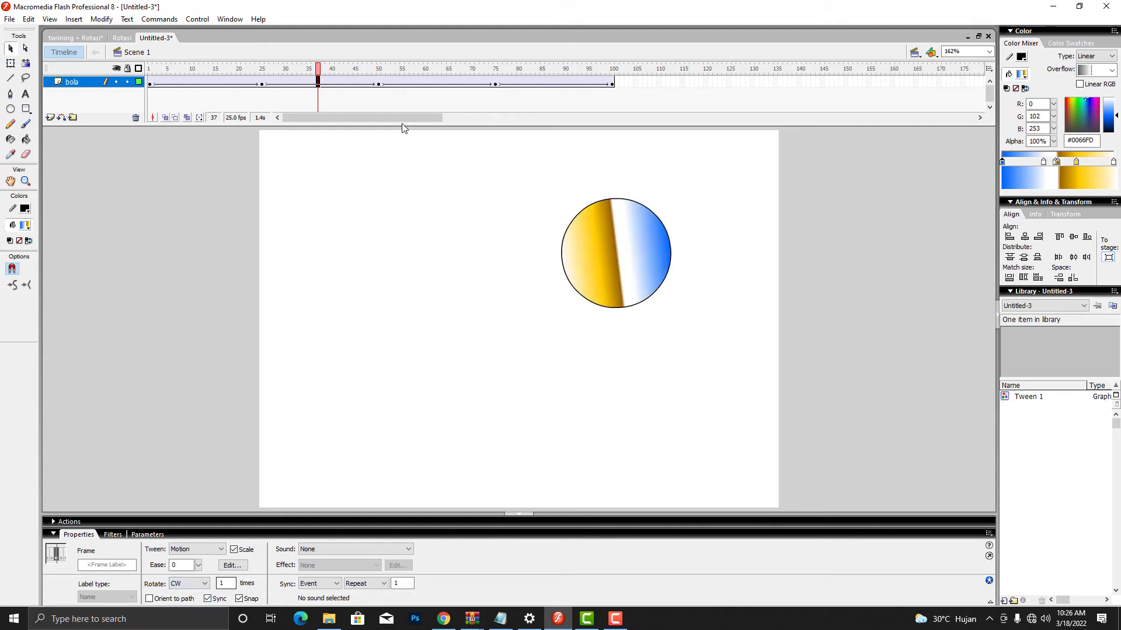
# Step: Try CCW and CW rotation on the bola tween between frames 50 and 75 and play the animation
pyautogui.moveTo(320, 70); pyautogui.dragTo(437, 79)
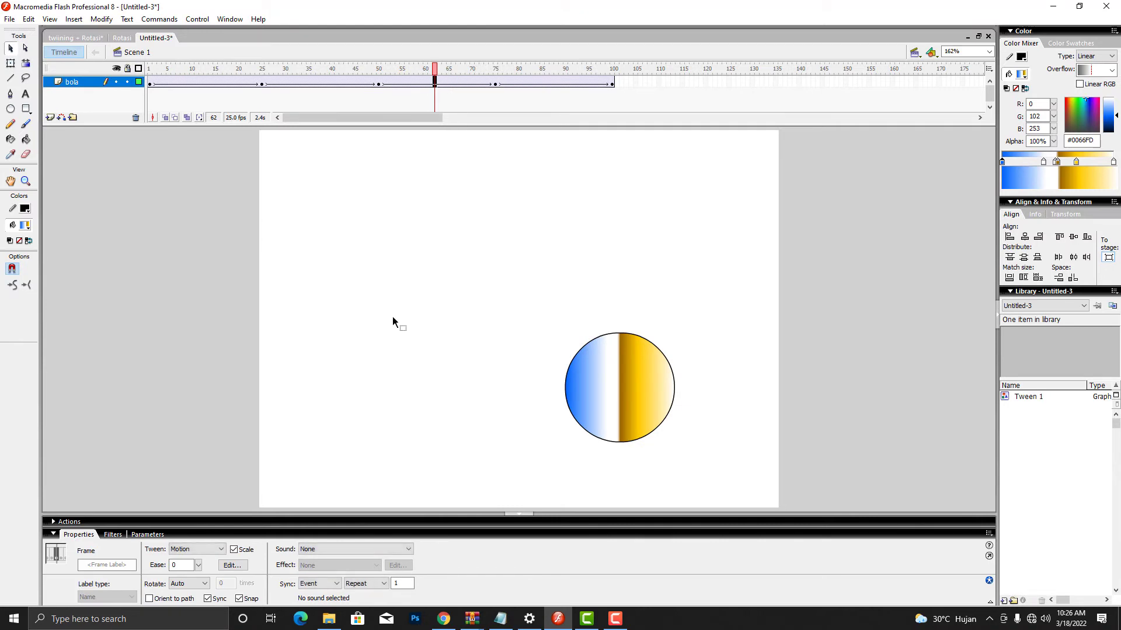
pyautogui.click(202, 583)
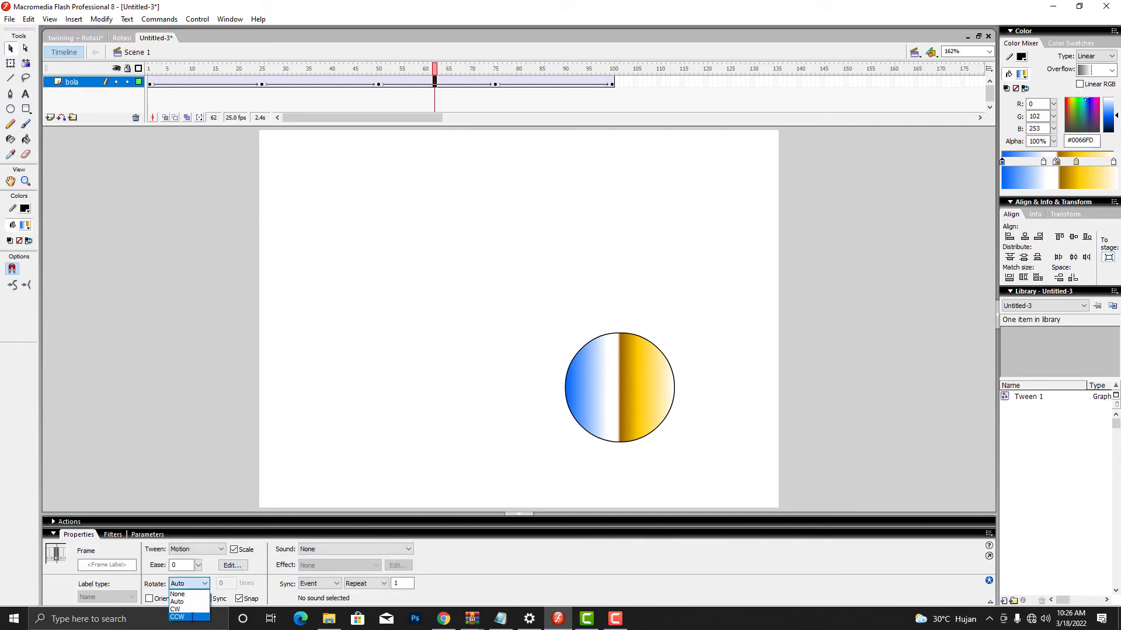
pyautogui.click(192, 617)
pyautogui.moveTo(436, 70)
pyautogui.mouseDown()
pyautogui.moveTo(380, 69)
pyautogui.moveTo(448, 70)
pyautogui.mouseUp()
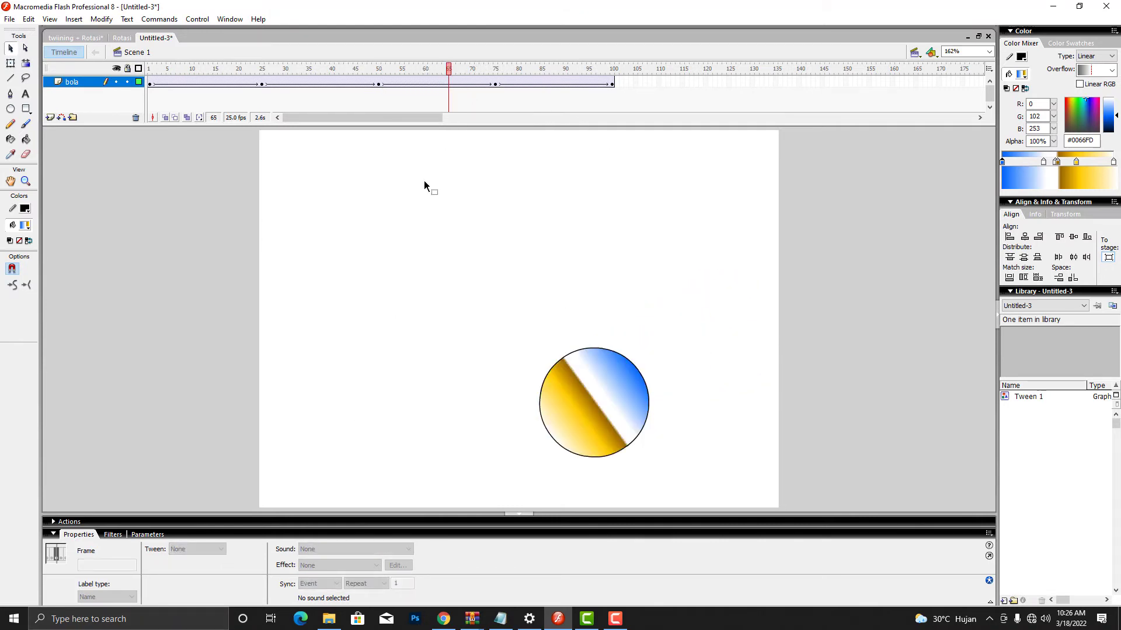
pyautogui.click(439, 86)
pyautogui.click(189, 583)
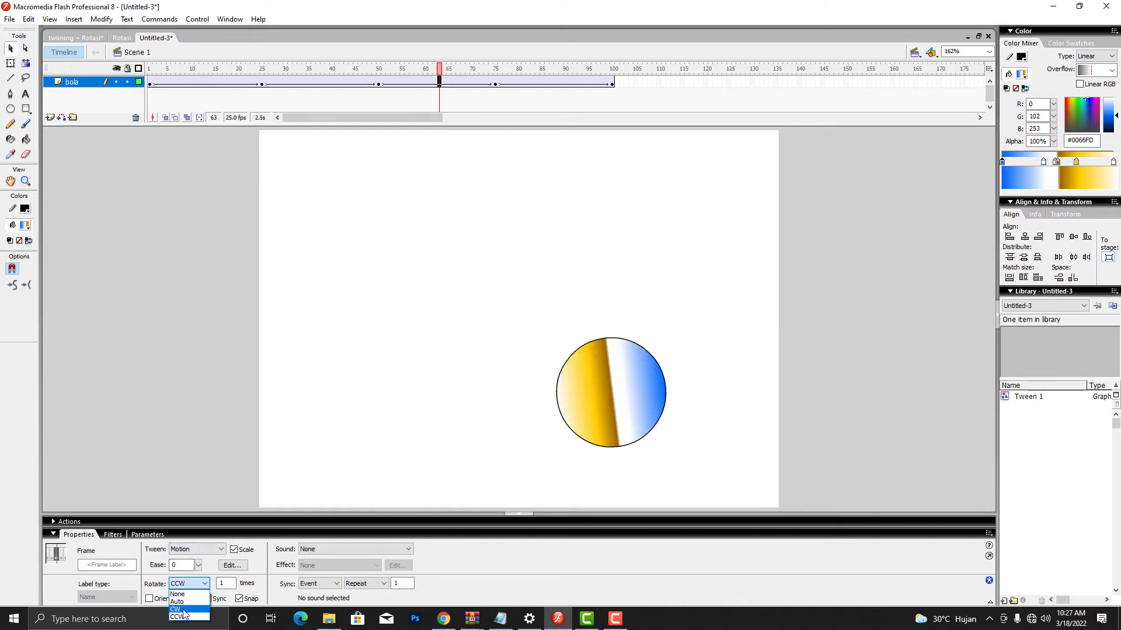
pyautogui.click(185, 608)
pyautogui.press('Return')
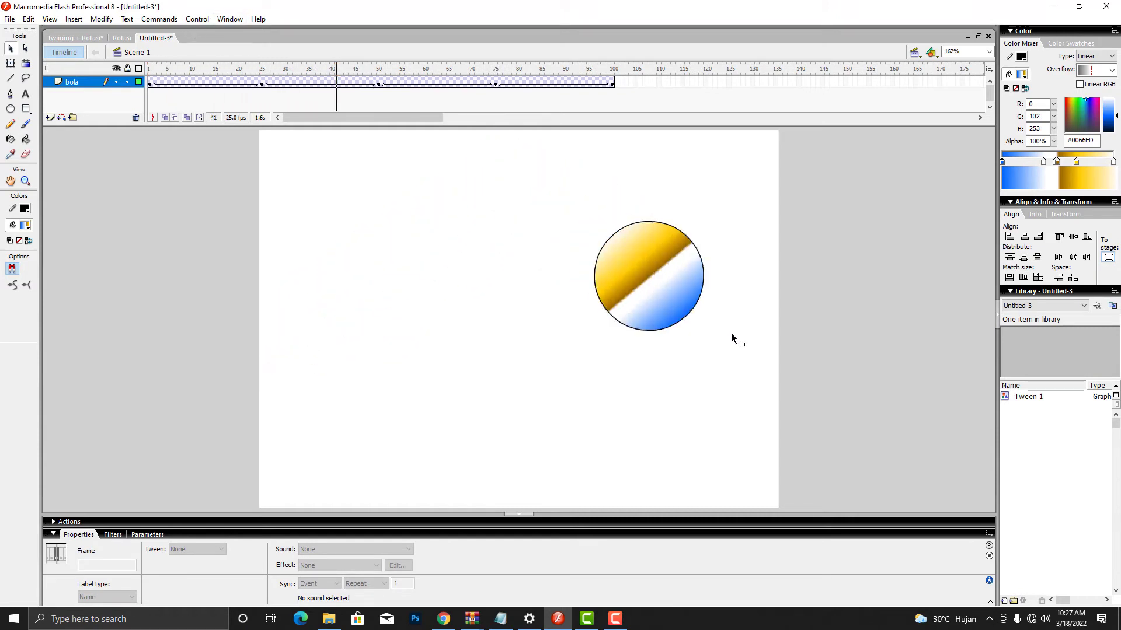
# Step: Select frame 56 of the bola layer and set the rotation of the tween between frames 50 and 75 to CCW
pyautogui.click(453, 82)
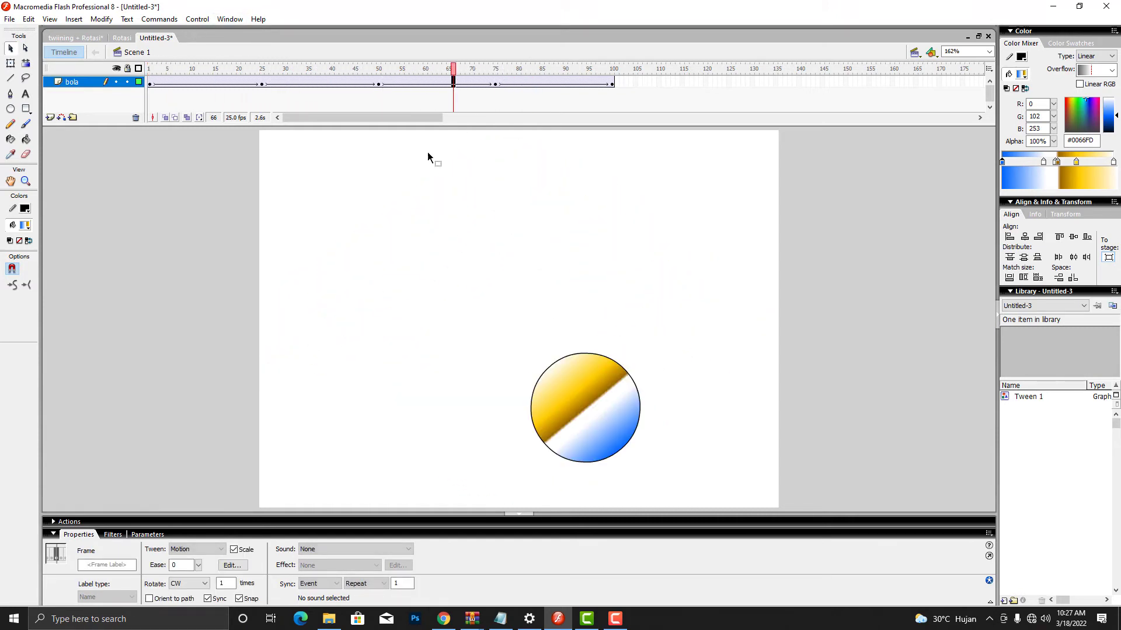
pyautogui.click(407, 84)
pyautogui.click(201, 583)
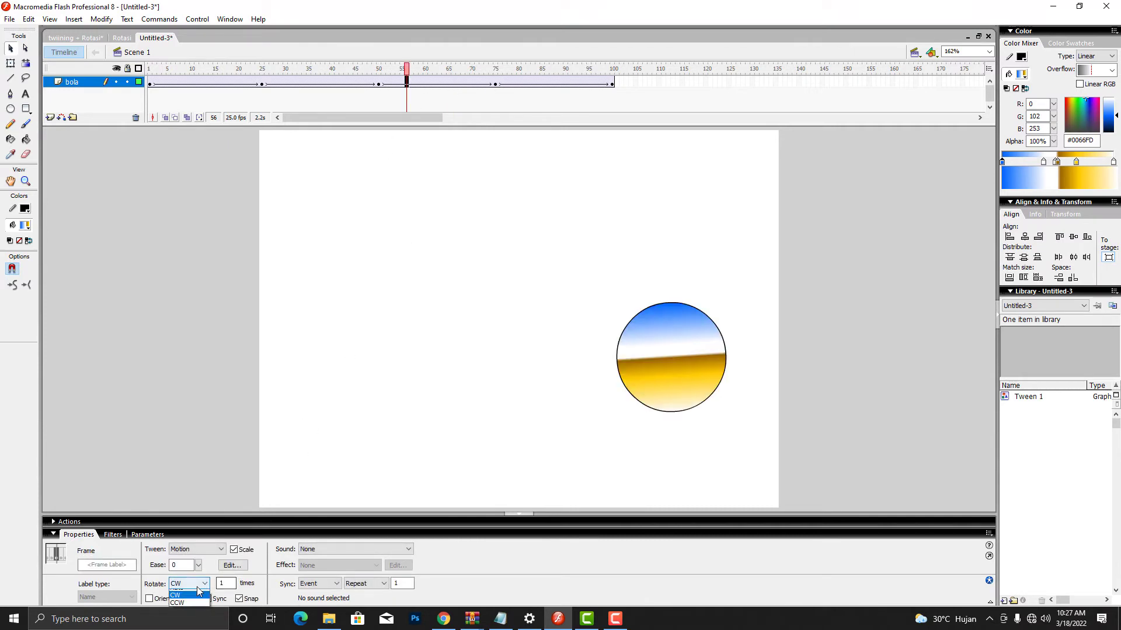
pyautogui.click(187, 617)
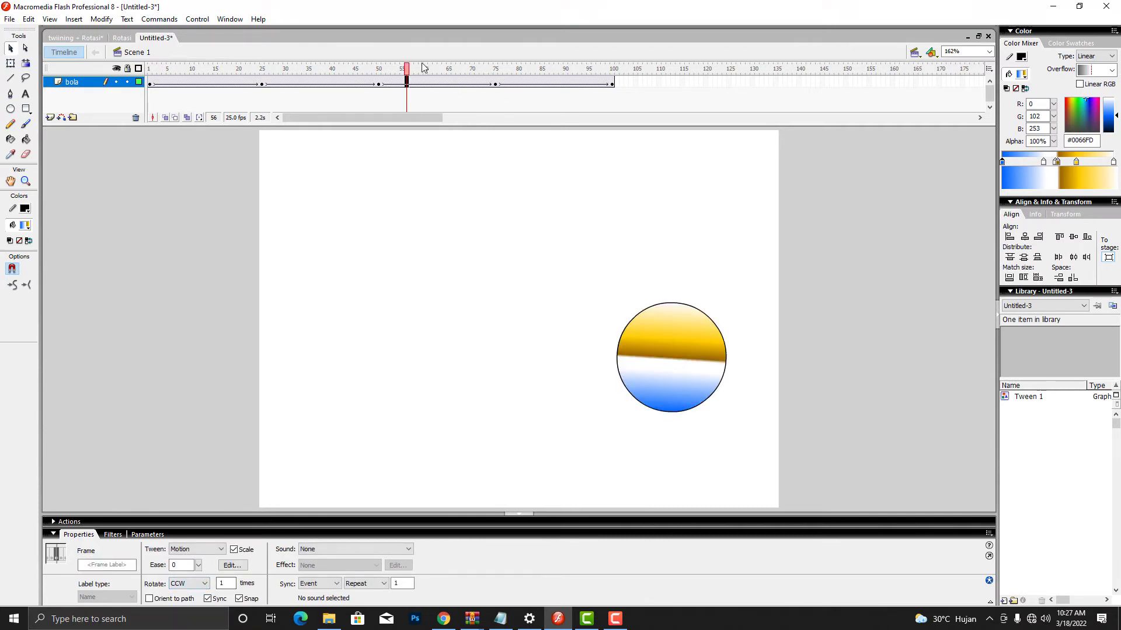
# Step: Select frame 90 of the bola layer and set the rotation of the tween between frames 75 and 100 to CCW
pyautogui.moveTo(422, 67); pyautogui.dragTo(551, 76)
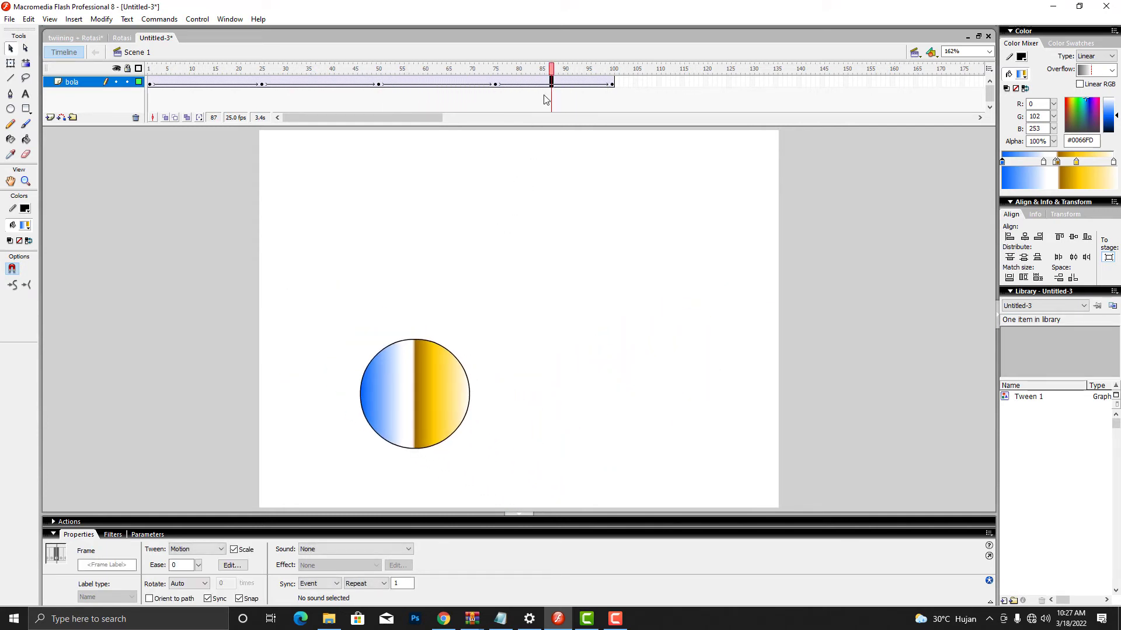
pyautogui.click(564, 82)
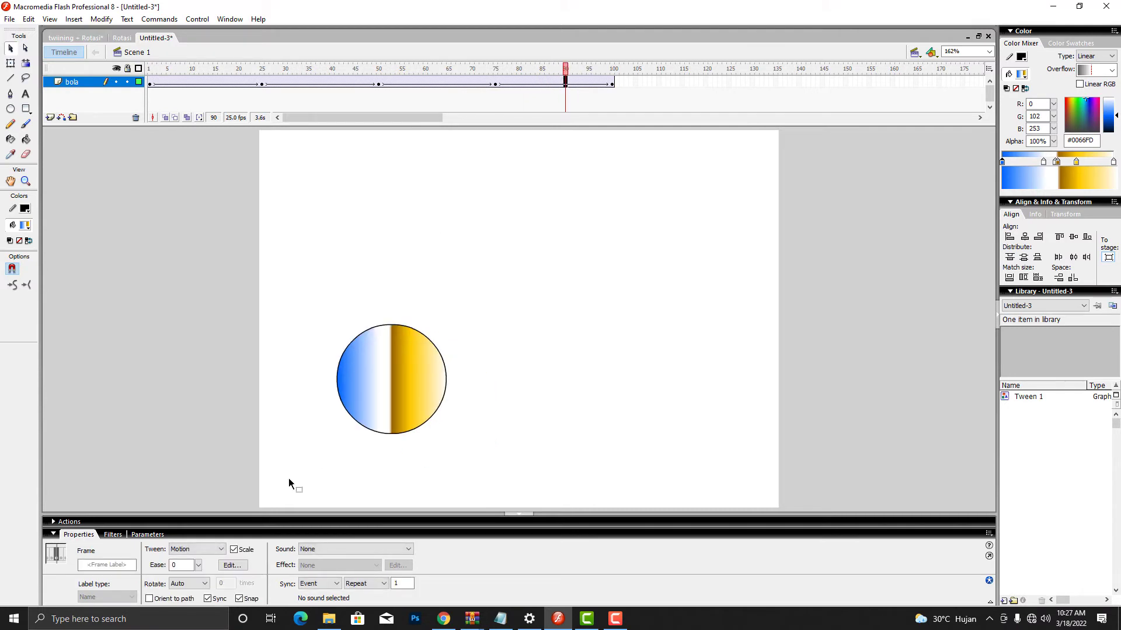
pyautogui.click(195, 583)
pyautogui.click(192, 619)
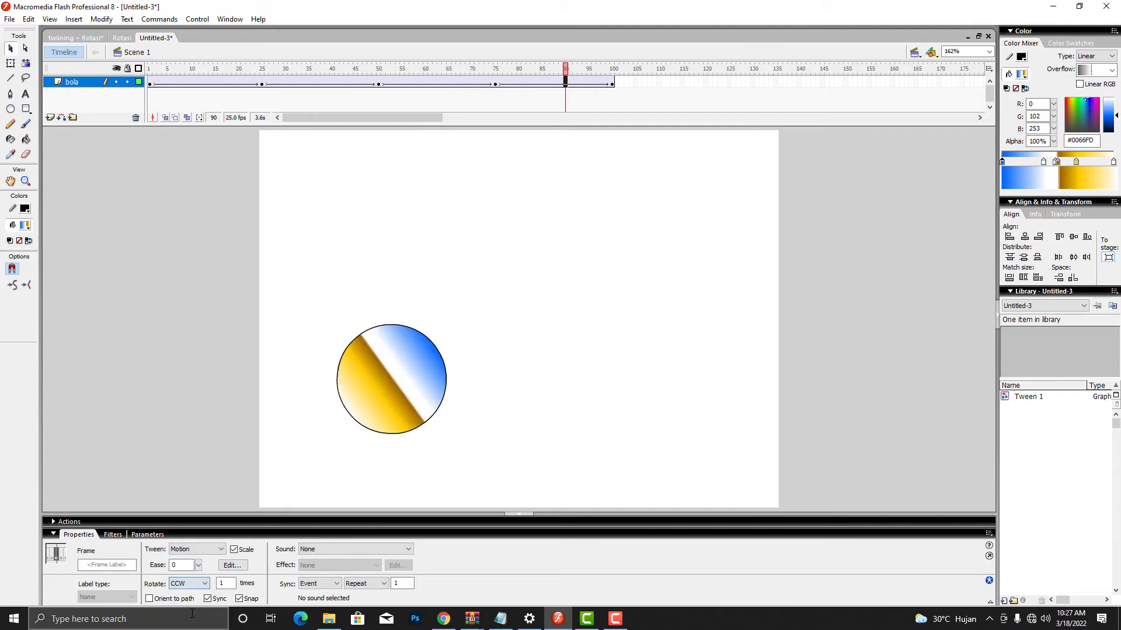
# Step: Return to frame 1, test the Untitled-3 movie to check the ball's rotation, and close the preview
pyautogui.moveTo(554, 65); pyautogui.dragTo(149, 87)
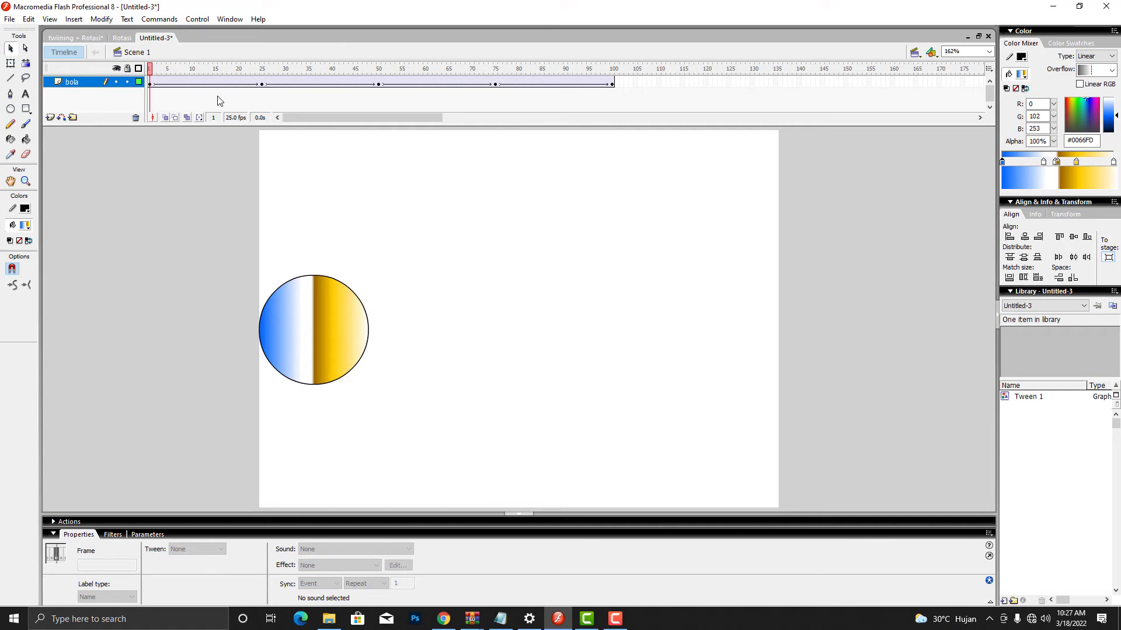
pyautogui.click(196, 19)
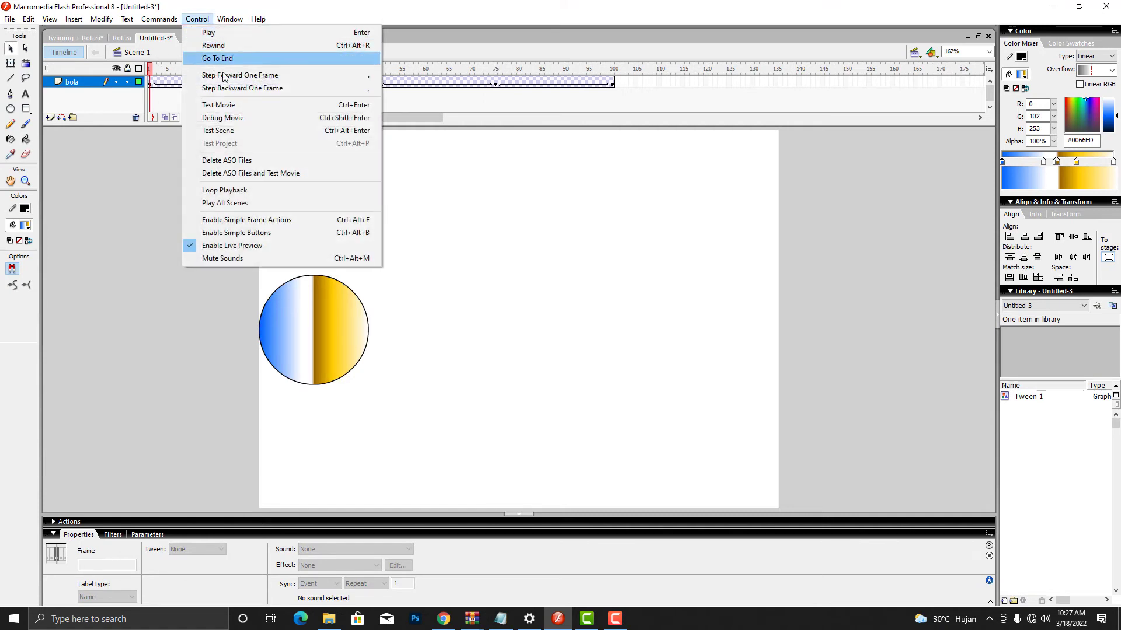
pyautogui.click(231, 106)
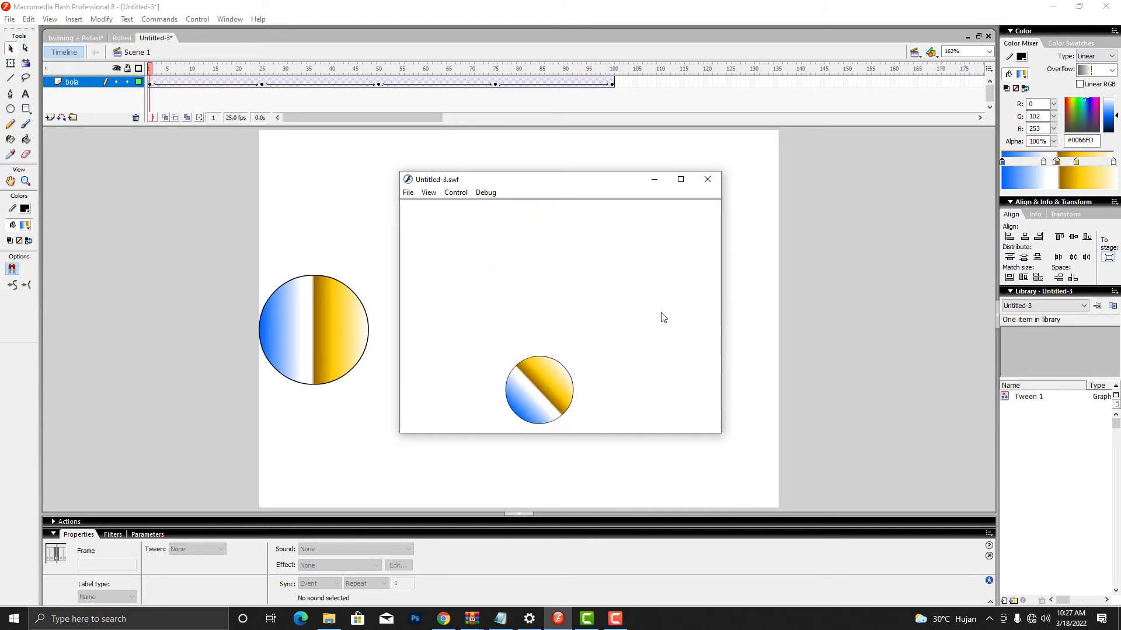
pyautogui.click(706, 179)
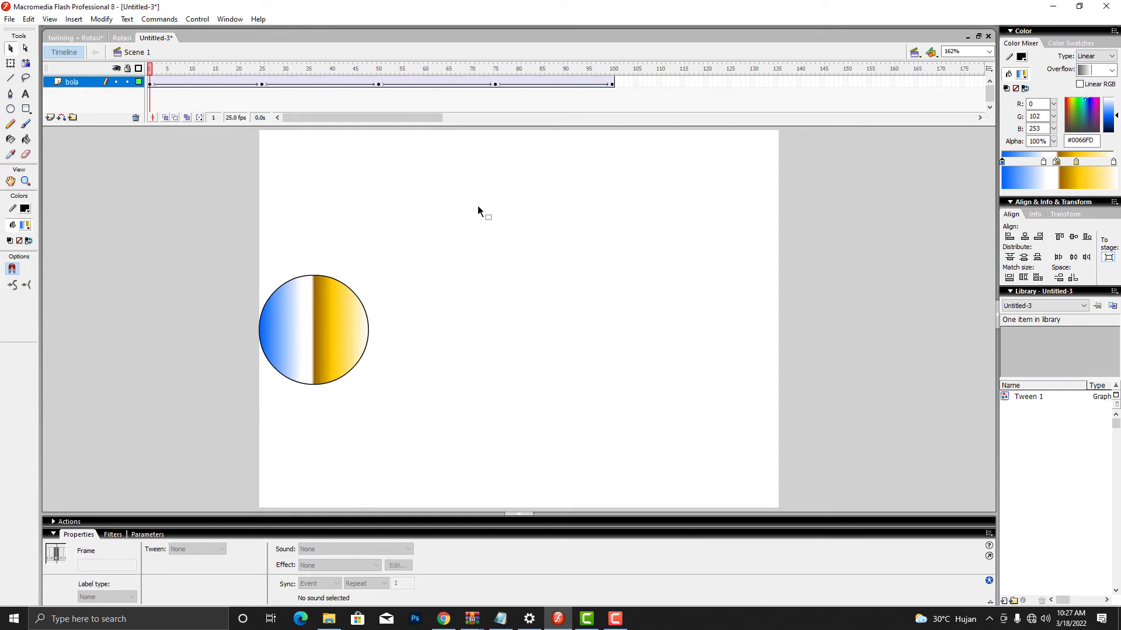
# Step: Test the Untitled-3 and twiining + Rotasi movies side by side to compare their rotation, and close both previews
pyautogui.hotkey('ctrl', 'Return')
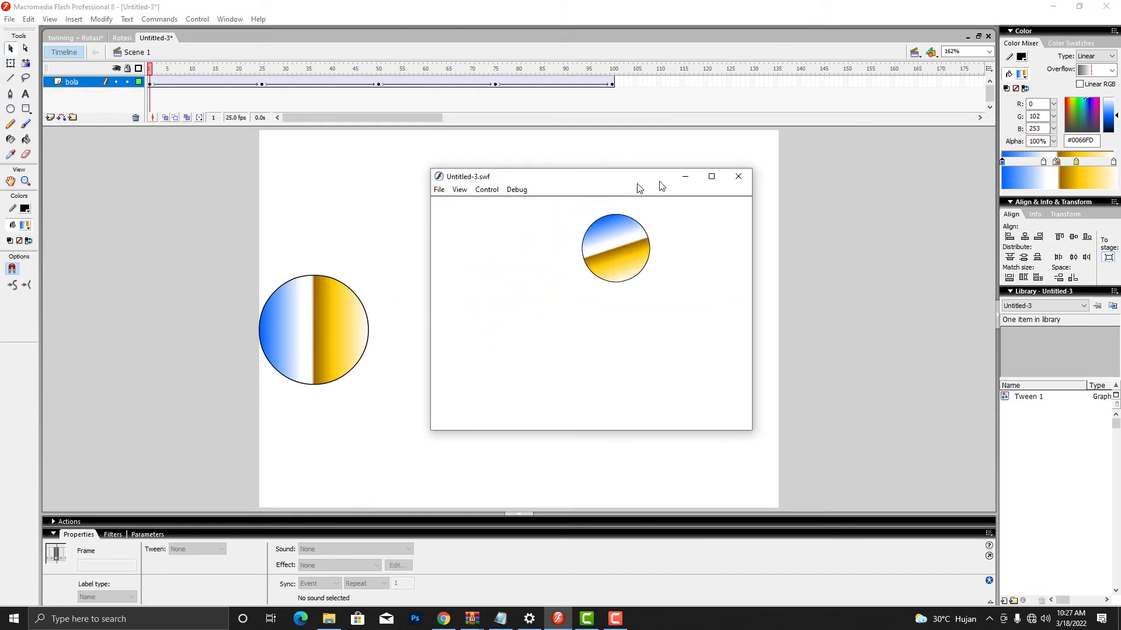
pyautogui.click(87, 38)
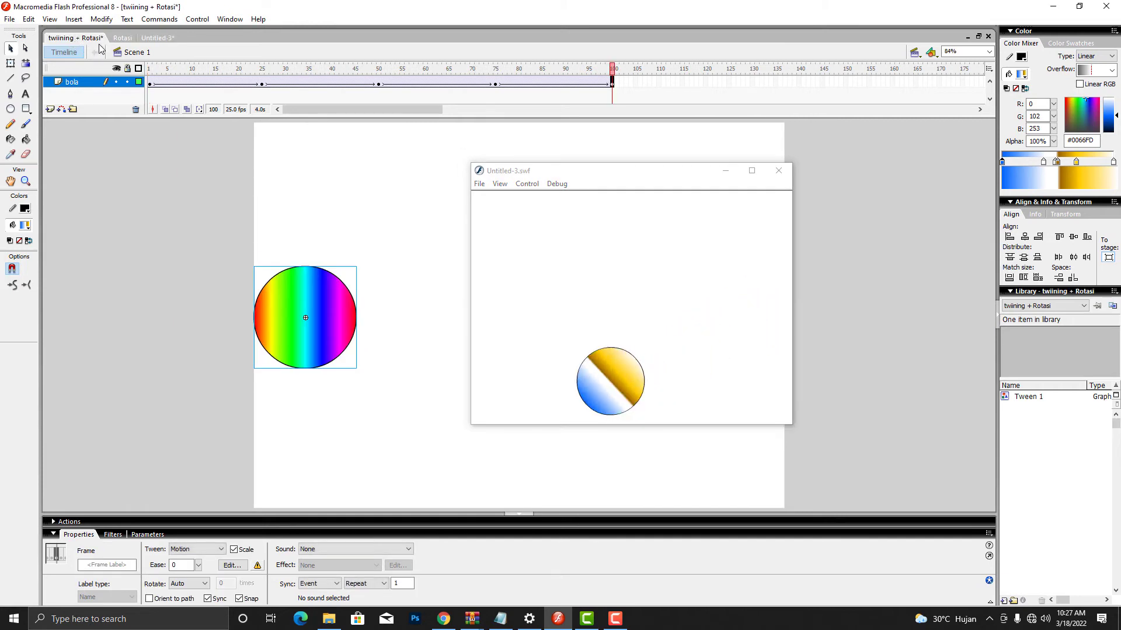
pyautogui.hotkey('ctrl', 'Return')
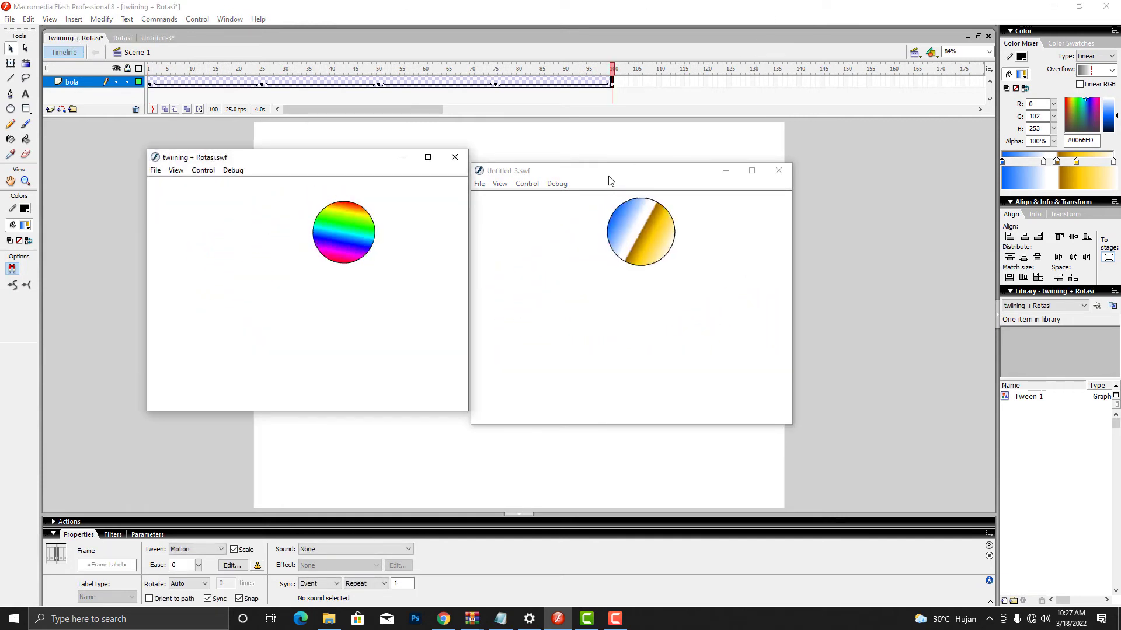
pyautogui.moveTo(609, 177); pyautogui.dragTo(611, 164)
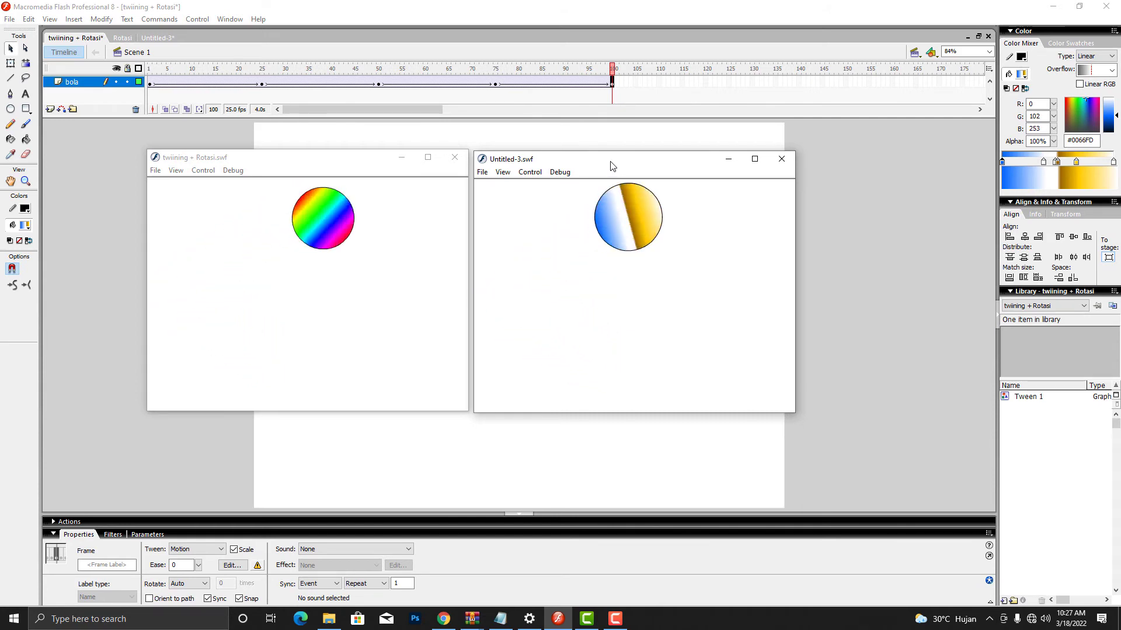
pyautogui.click(782, 159)
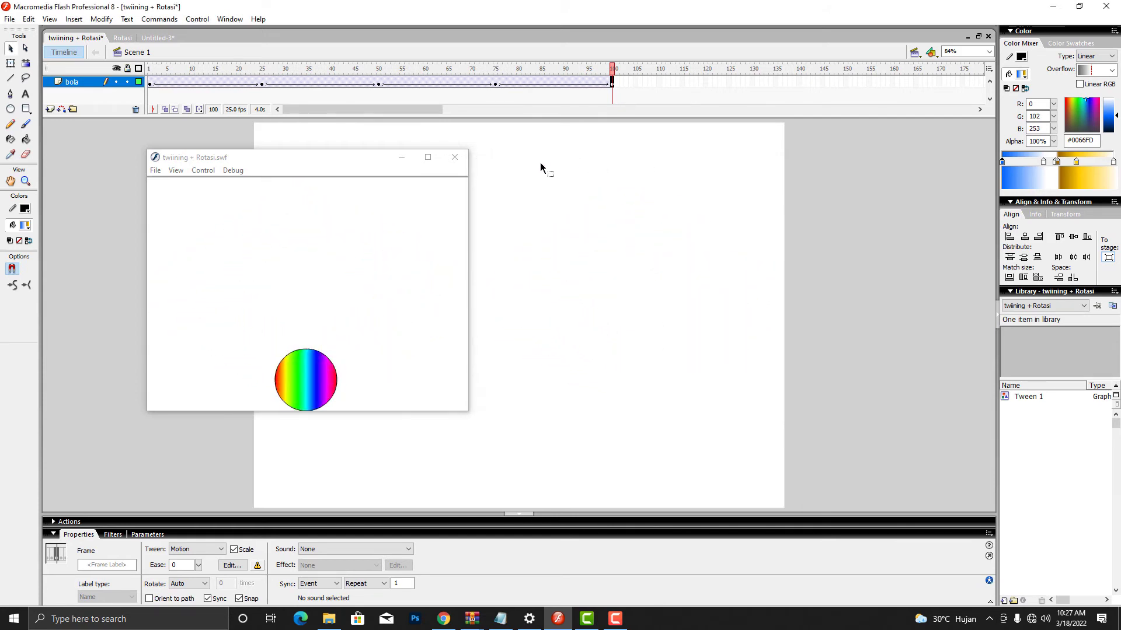
pyautogui.click(455, 158)
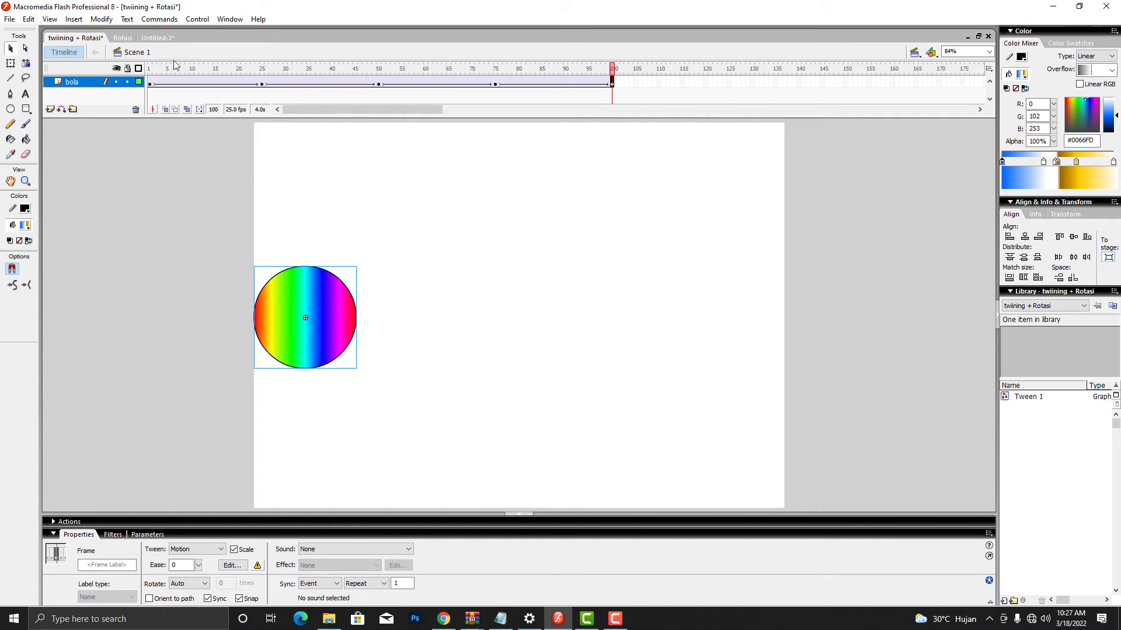
# Step: Set the clockwise rotation to 2 times for the tweens between frames 1 and 25 and between frames 25 and 50
pyautogui.moveTo(163, 66); pyautogui.dragTo(205, 70)
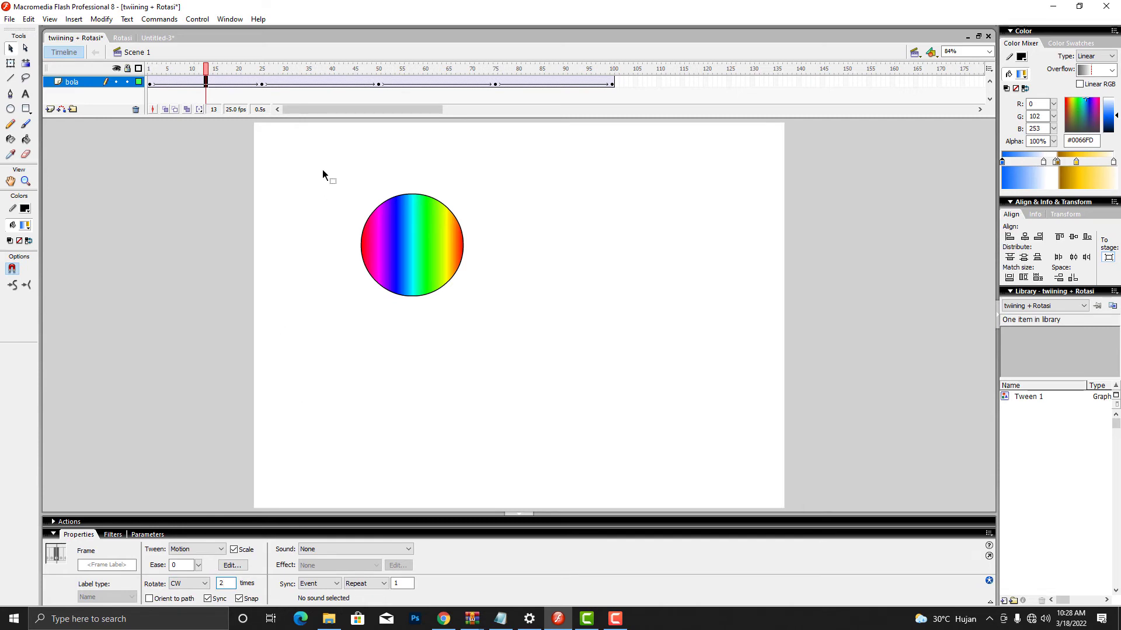
pyautogui.click(321, 85)
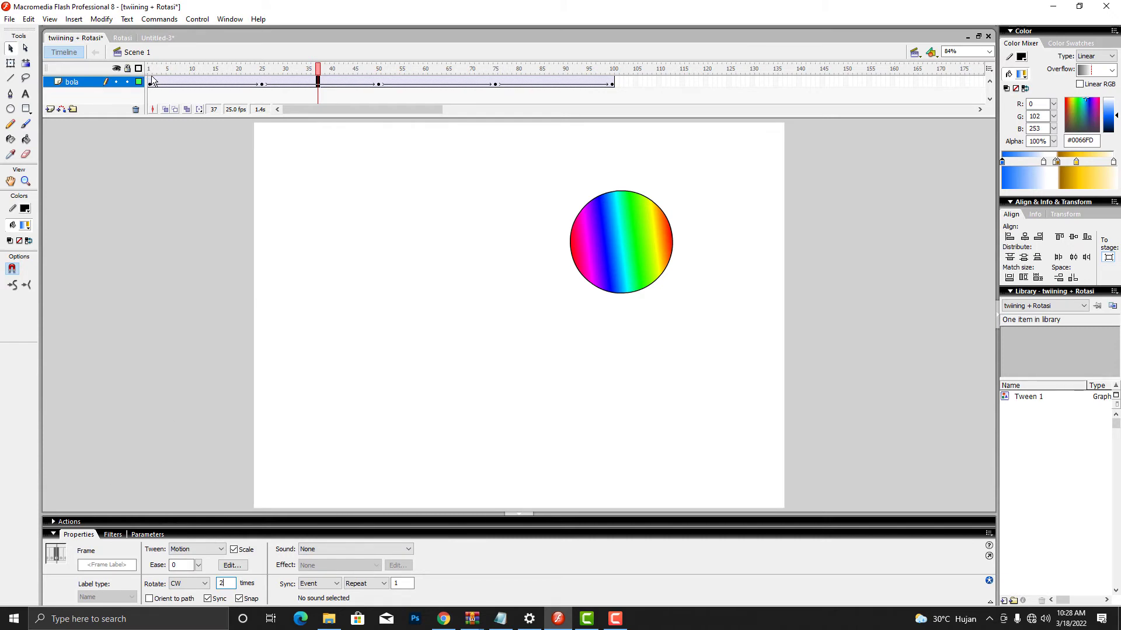
pyautogui.moveTo(150, 70); pyautogui.dragTo(255, 71)
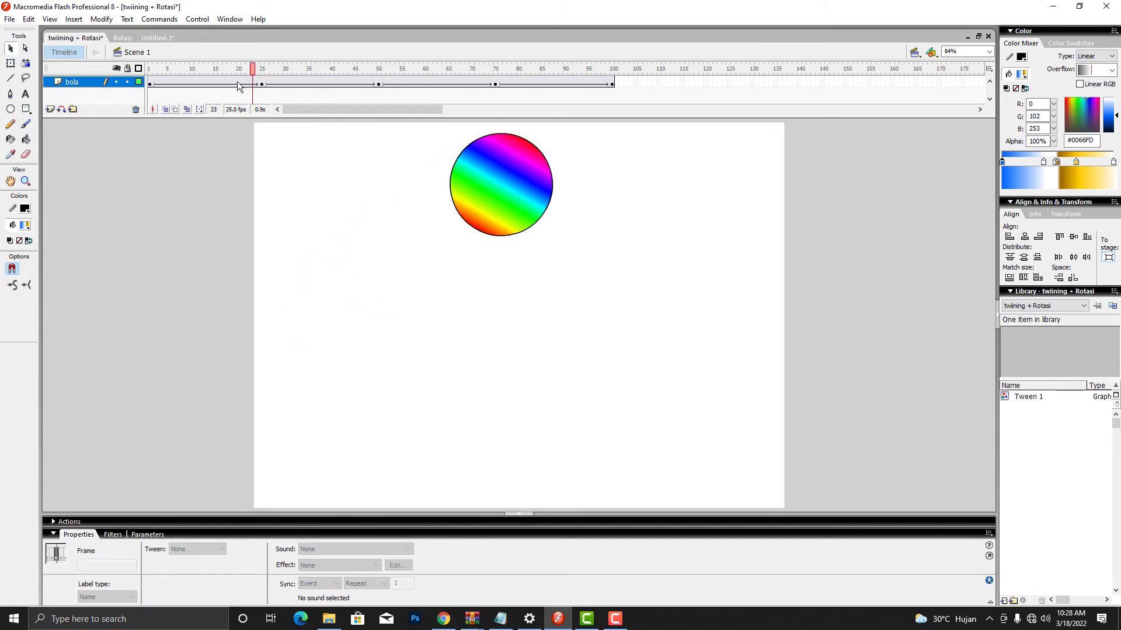
pyautogui.click(234, 83)
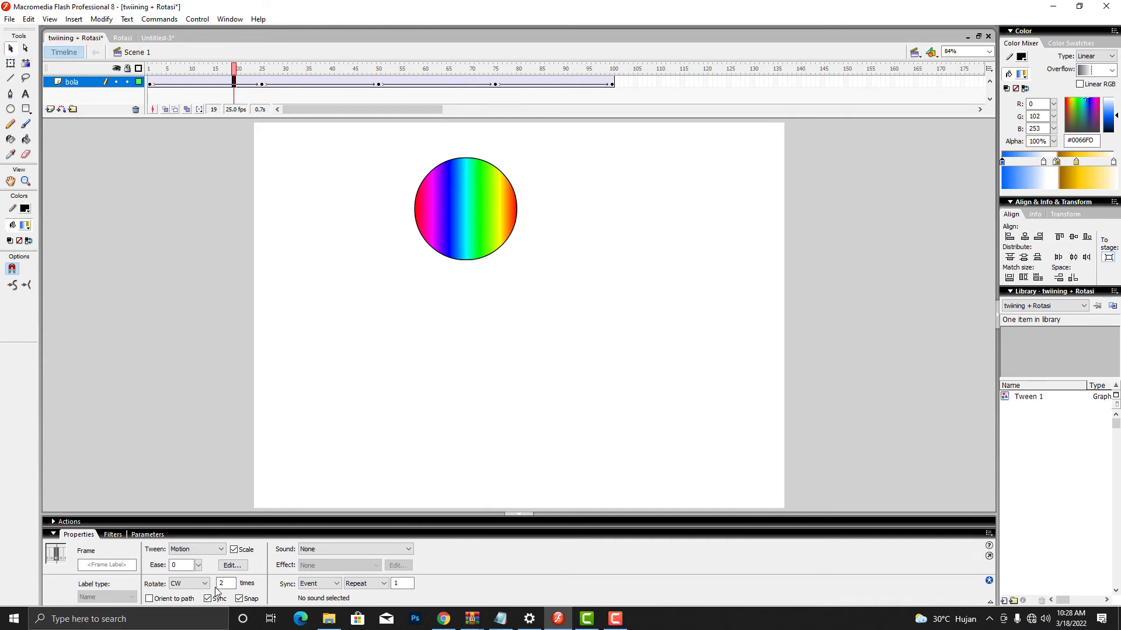
# Step: Return to frame 1, test the twiining + Rotasi movie to check the ball's rotation, and close the preview
pyautogui.moveTo(233, 69); pyautogui.dragTo(150, 69)
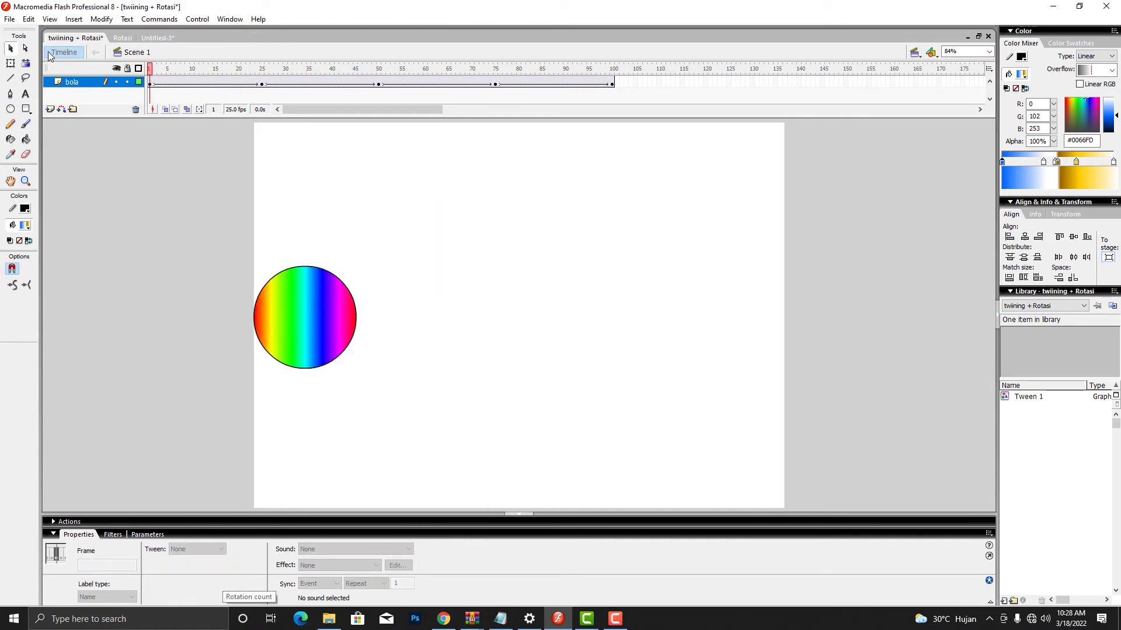
pyautogui.hotkey('ctrl', 'Return')
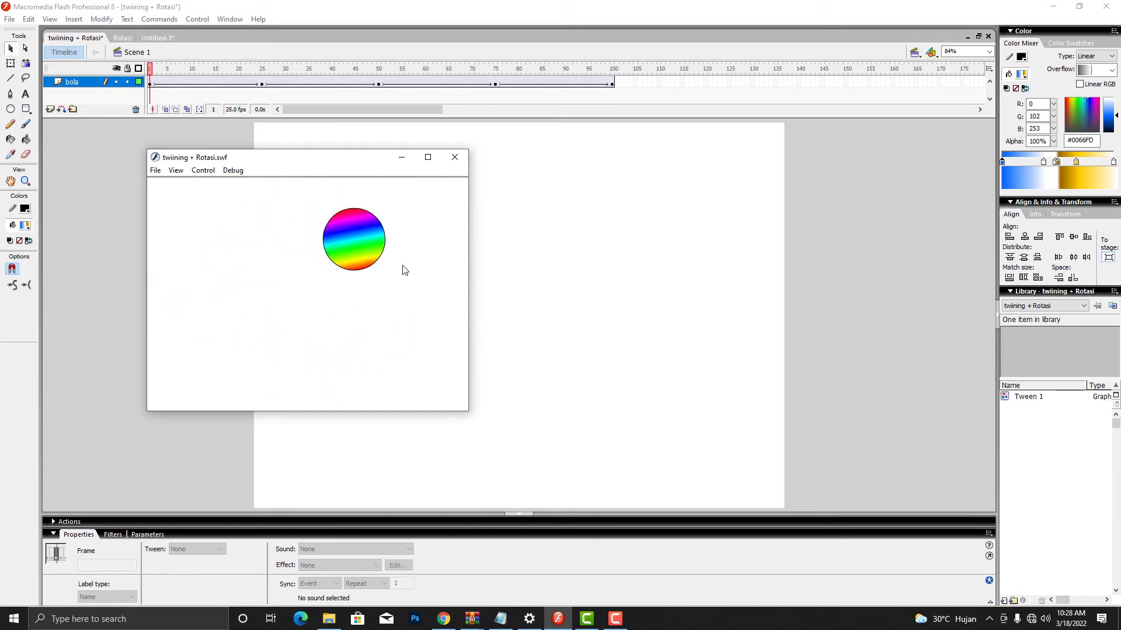
pyautogui.click(454, 158)
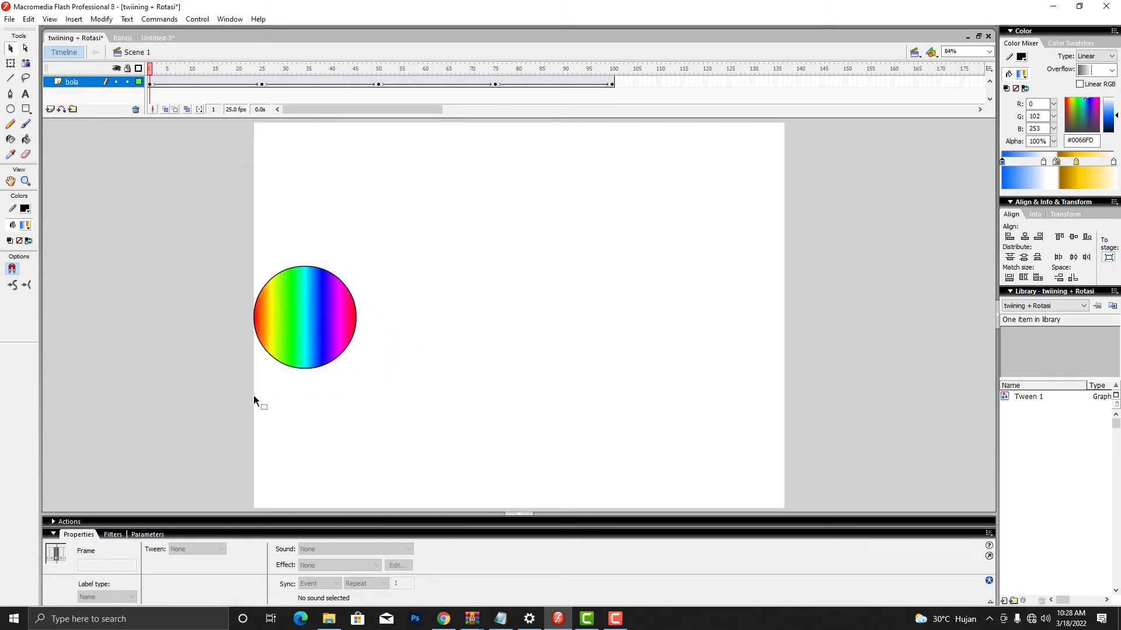
# Step: Set the CCW rotation of the tween between frames 75 and 100 to 4 times, and play the animation from frame 1
pyautogui.click(448, 85)
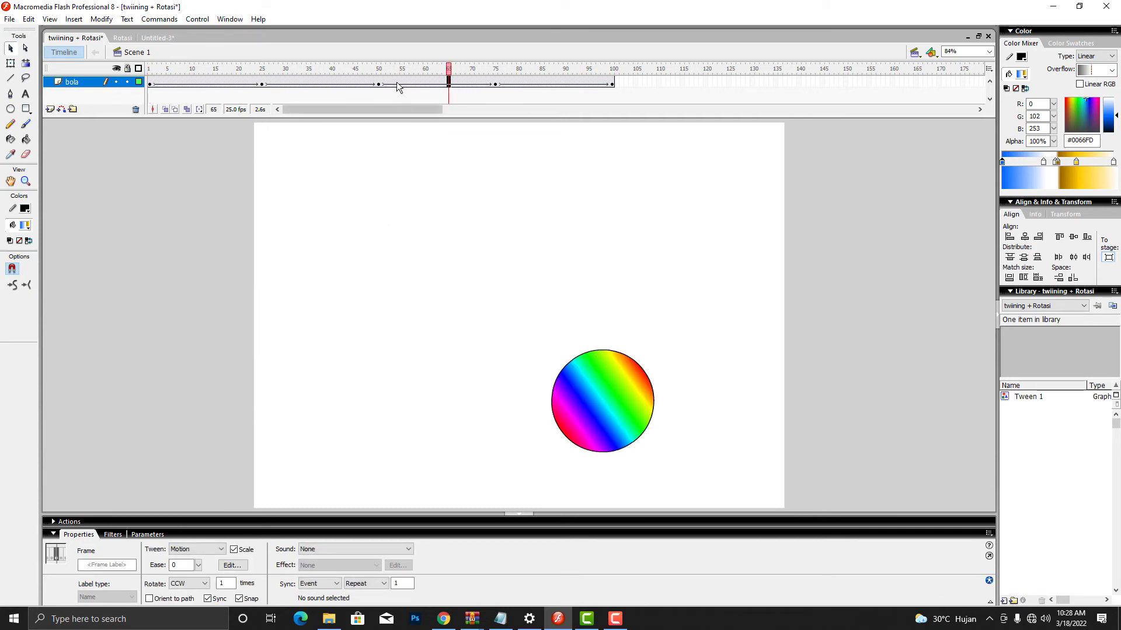
pyautogui.click(543, 84)
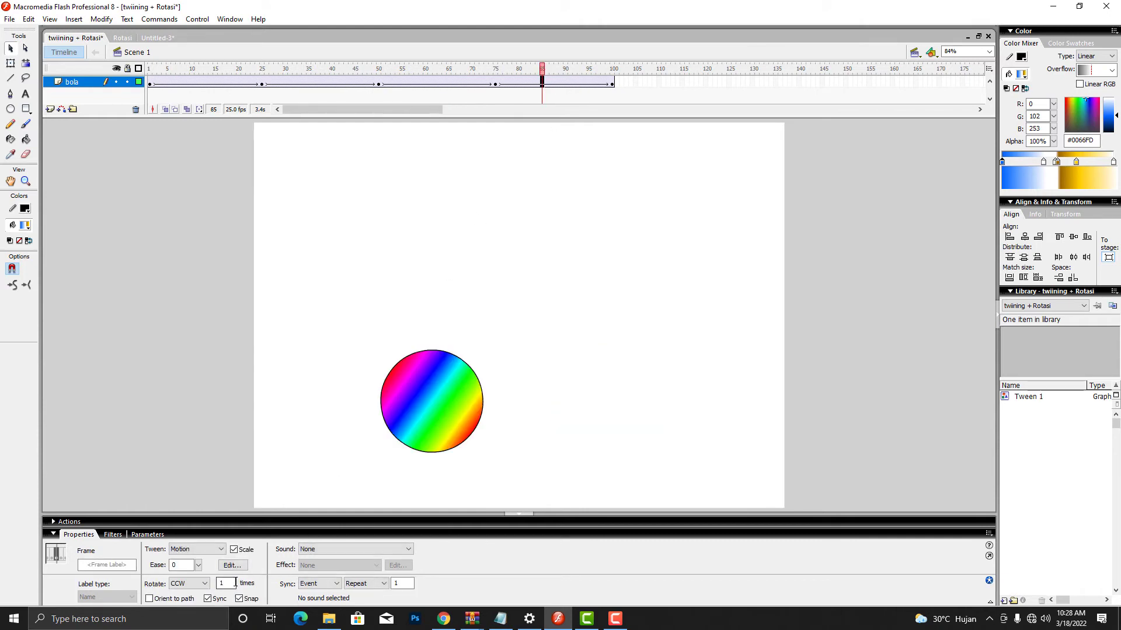
pyautogui.write('4')
pyautogui.click(149, 70)
pyautogui.press('Return')
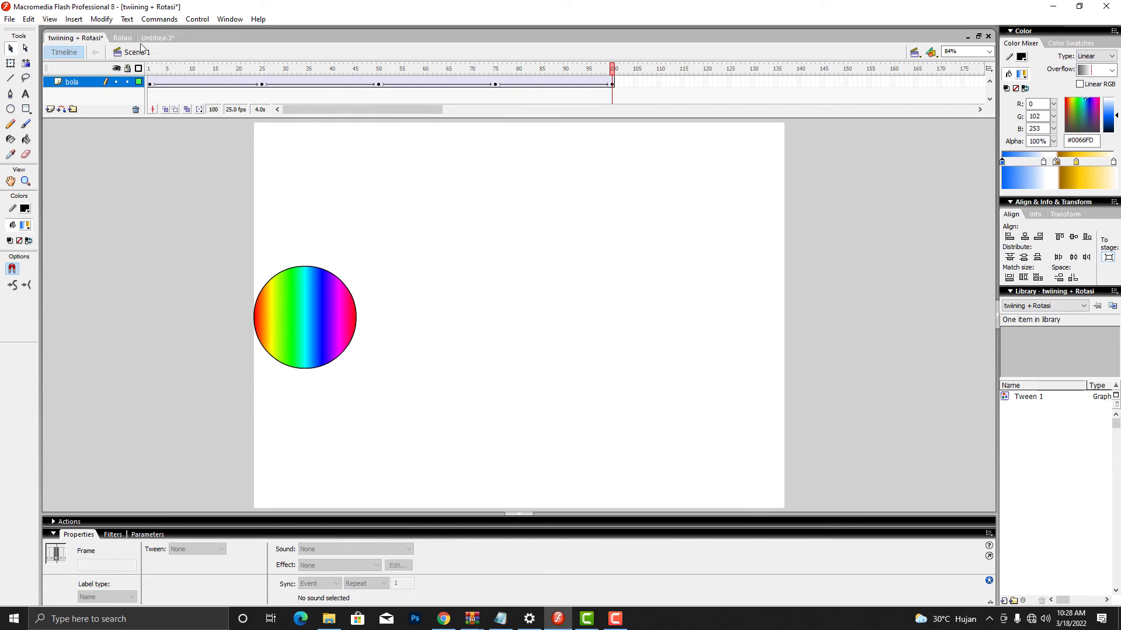
# Step: Switch to the Rotasi document, play its oval animation, and inspect the tween settings of the first and last keyframes
pyautogui.click(123, 38)
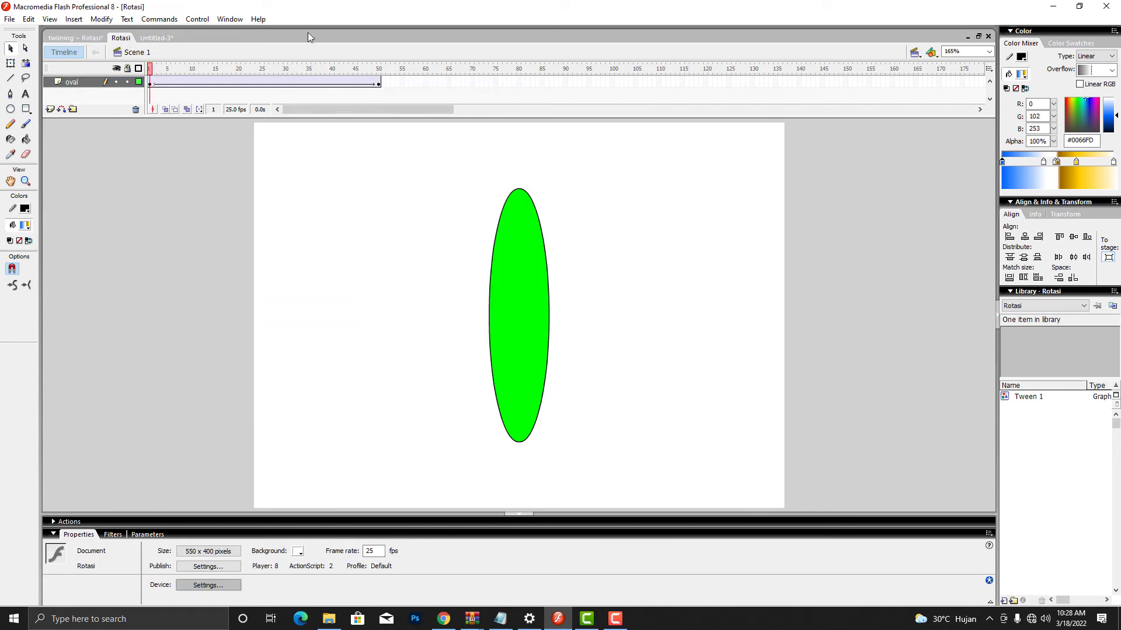
pyautogui.moveTo(152, 69); pyautogui.dragTo(326, 79)
pyautogui.press('Return')
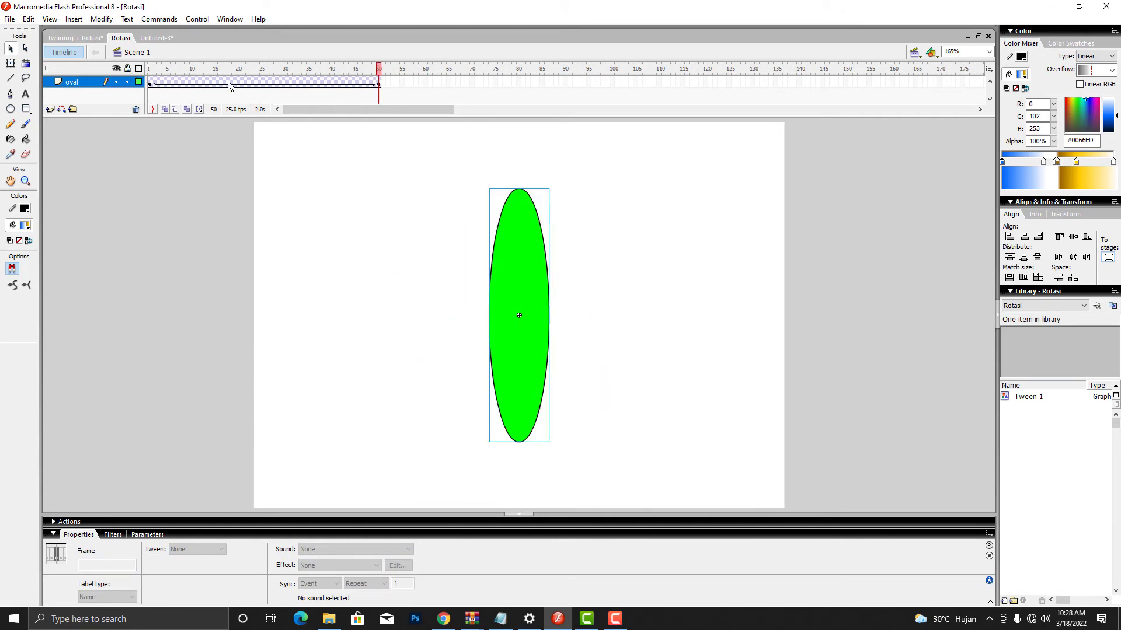
pyautogui.click(150, 85)
pyautogui.click(379, 85)
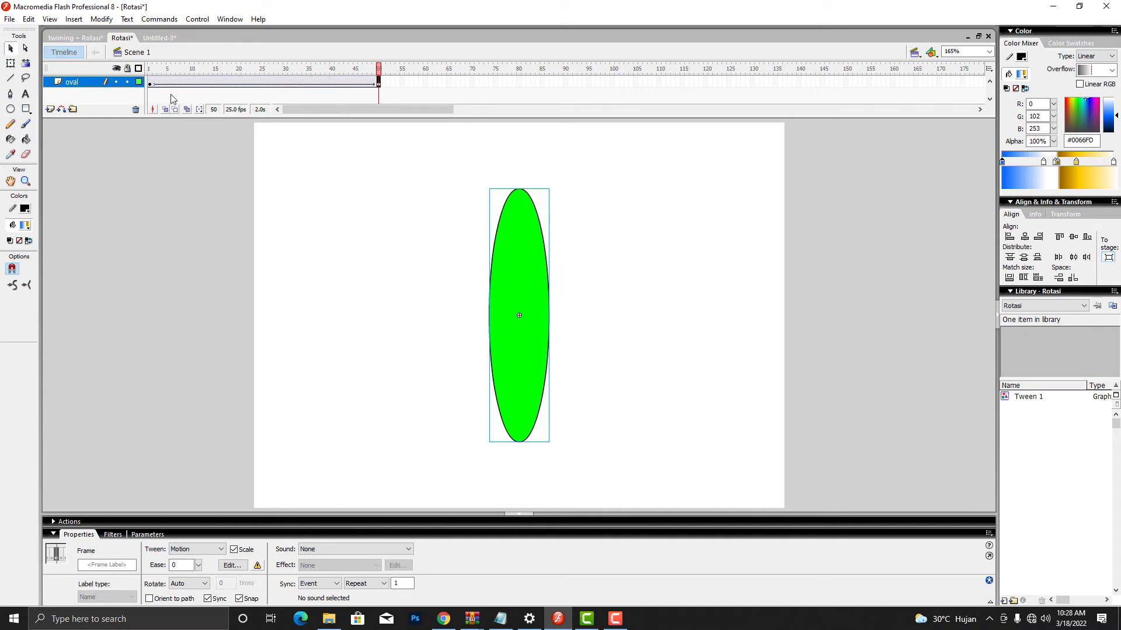
pyautogui.click(149, 85)
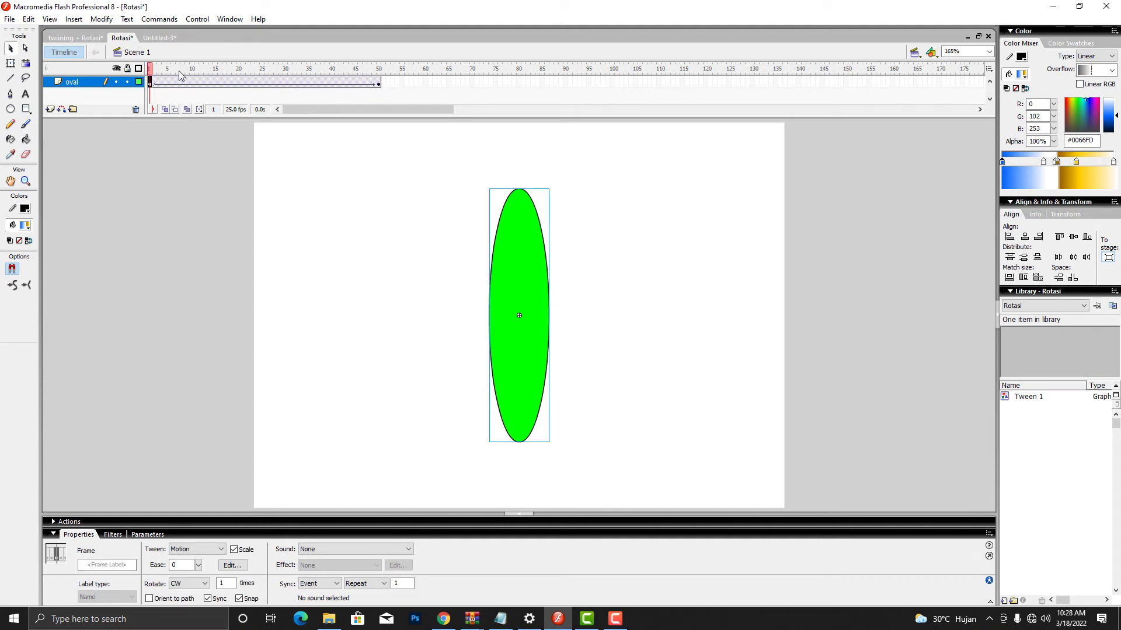
pyautogui.press('Return')
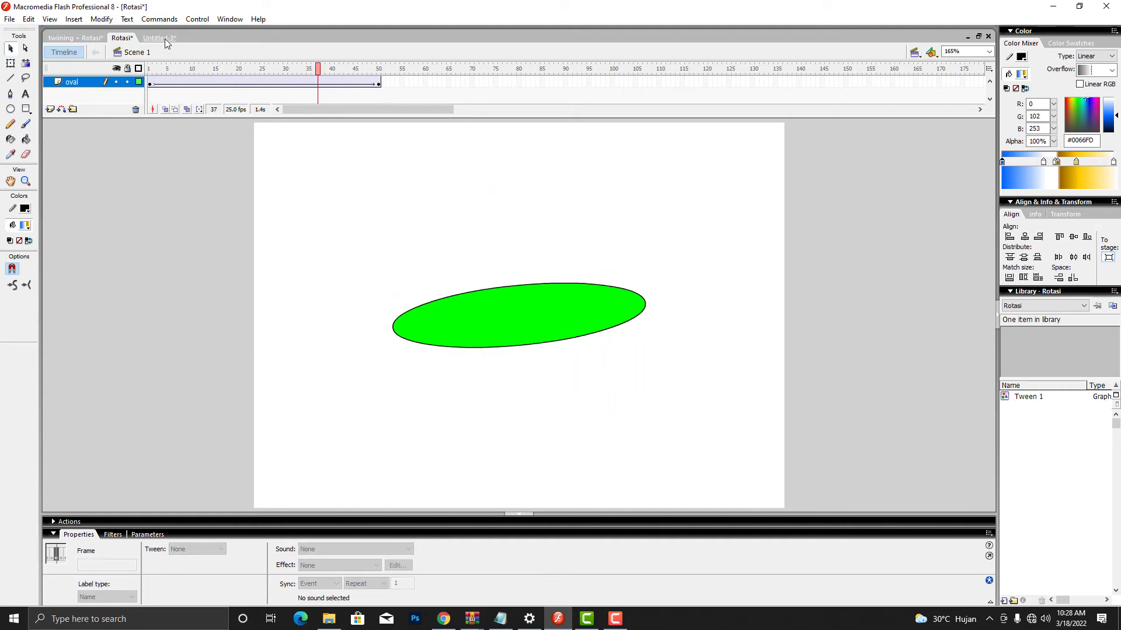
pyautogui.click(158, 38)
pyautogui.click(9, 20)
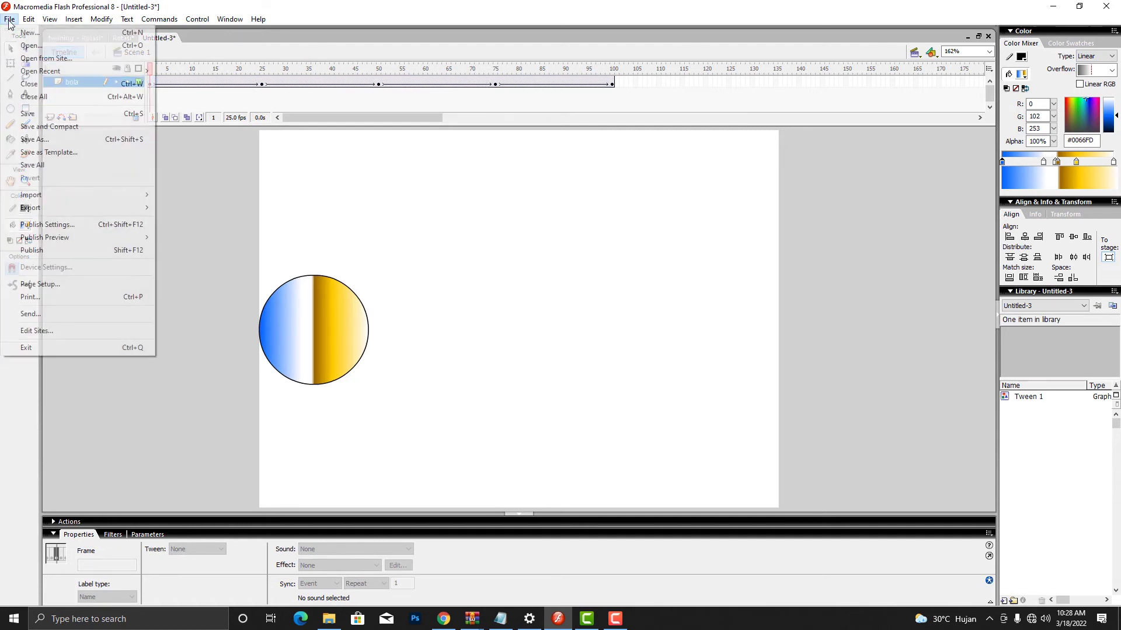
pyautogui.click(214, 51)
# Step: Test the Rotasi movie to watch the green oval spin, and close the preview
pyautogui.click(122, 39)
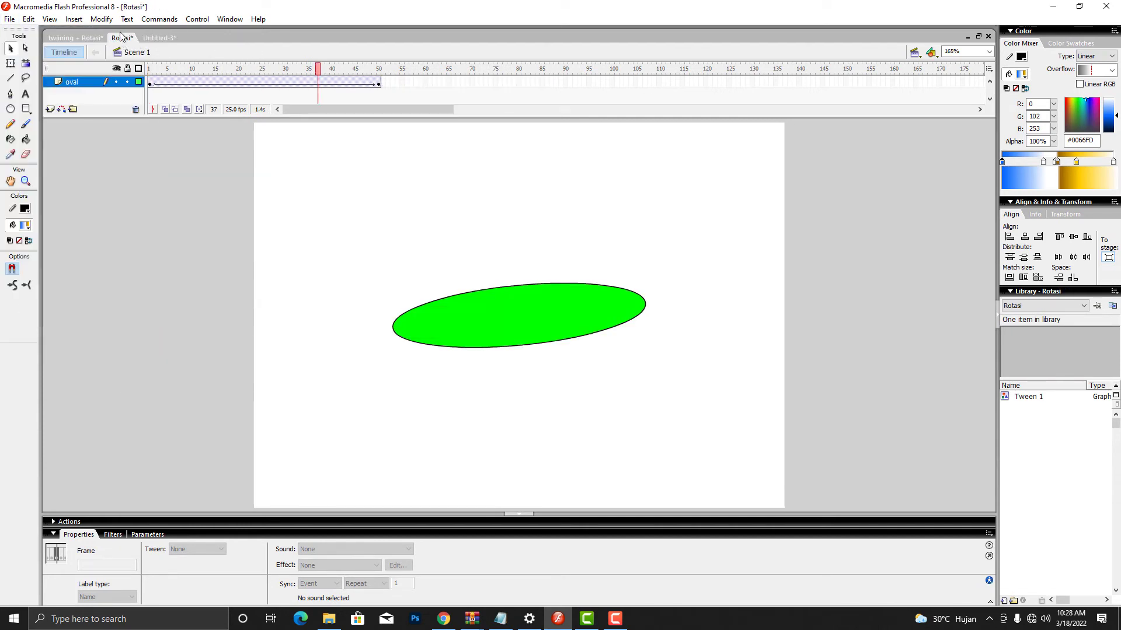
pyautogui.hotkey('ctrl', 'Return')
pyautogui.moveTo(610, 181); pyautogui.dragTo(256, 155)
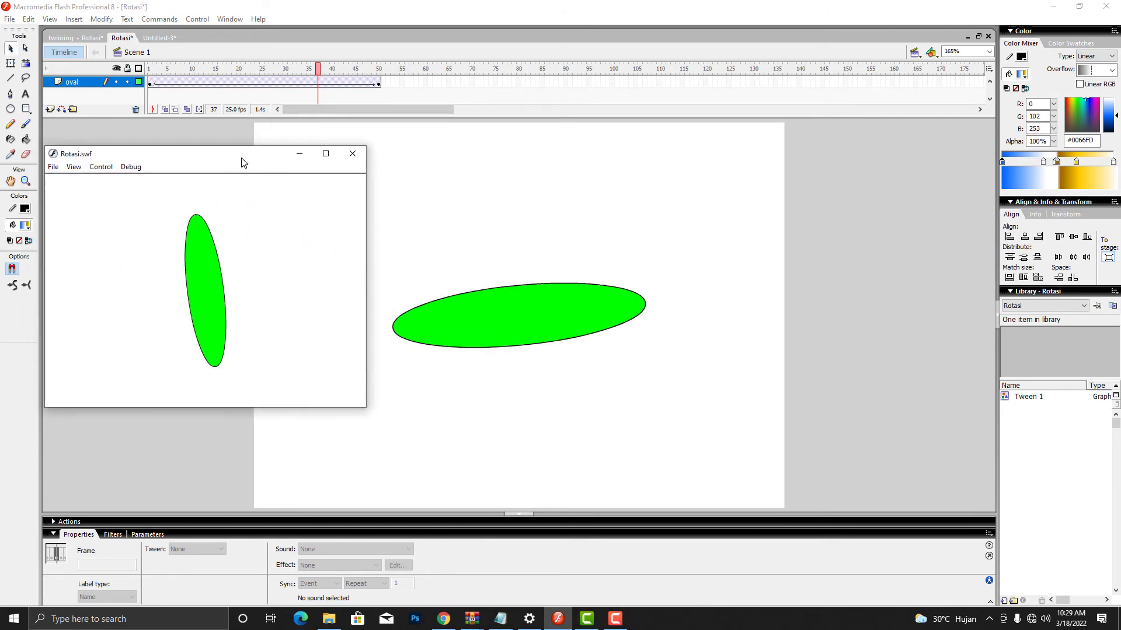
pyautogui.click(353, 154)
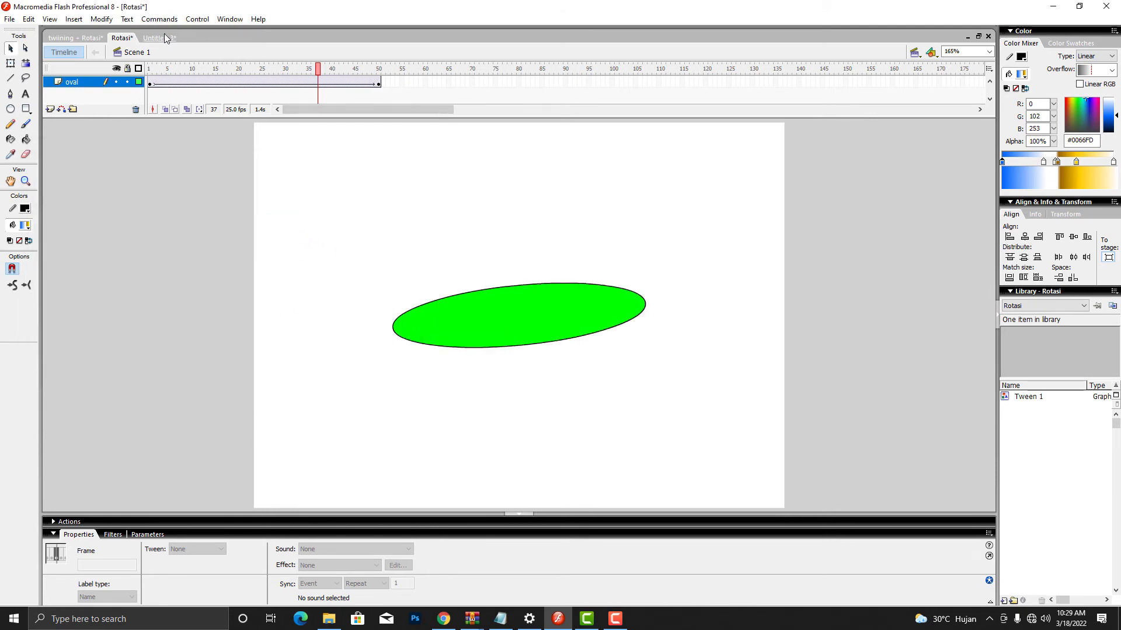
# Step: Create a new blank Flash Document
pyautogui.click(10, 18)
pyautogui.click(18, 30)
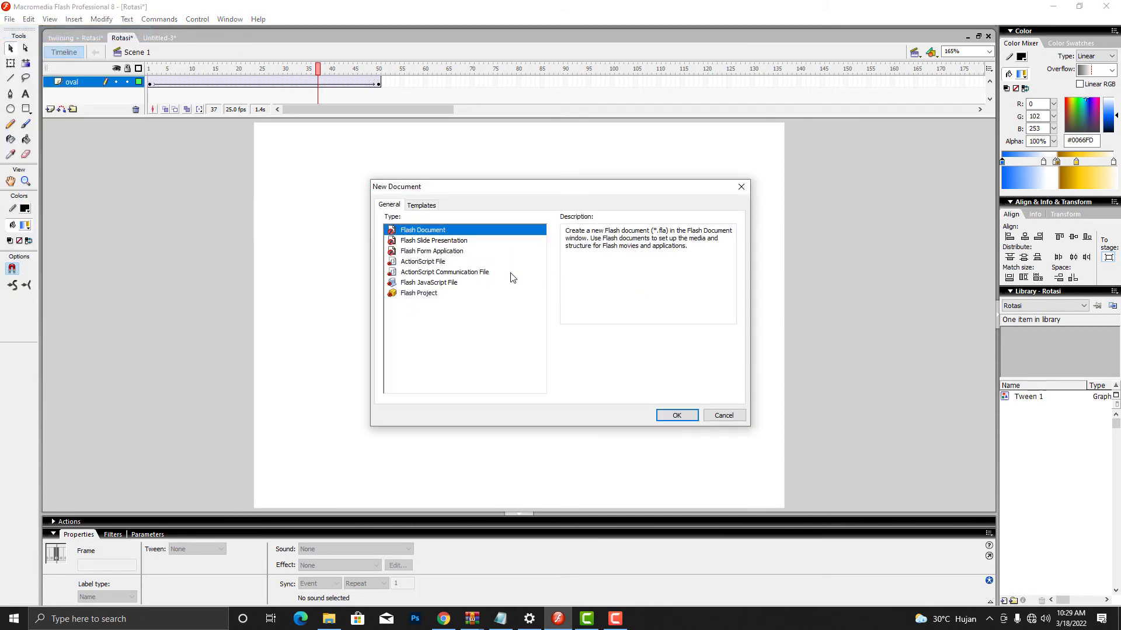
pyautogui.click(677, 416)
# Step: Draw a tall, narrow oval about 59 by 332 px near the stage's centre, filled with the red-to-black radial gradient
pyautogui.click(16, 110)
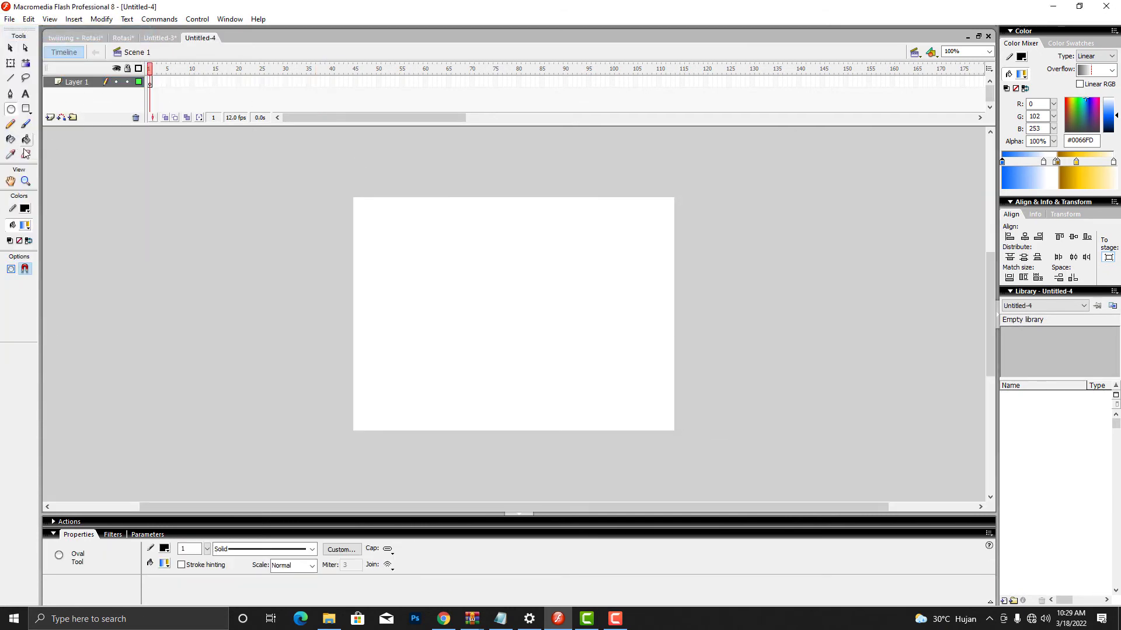
pyautogui.click(25, 226)
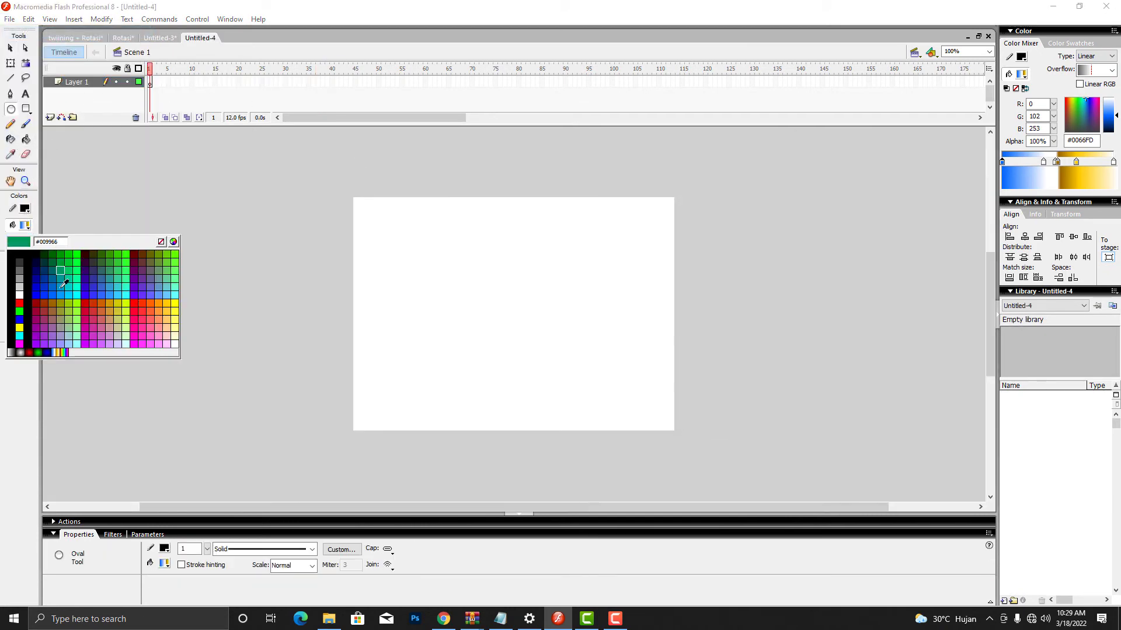
pyautogui.click(30, 353)
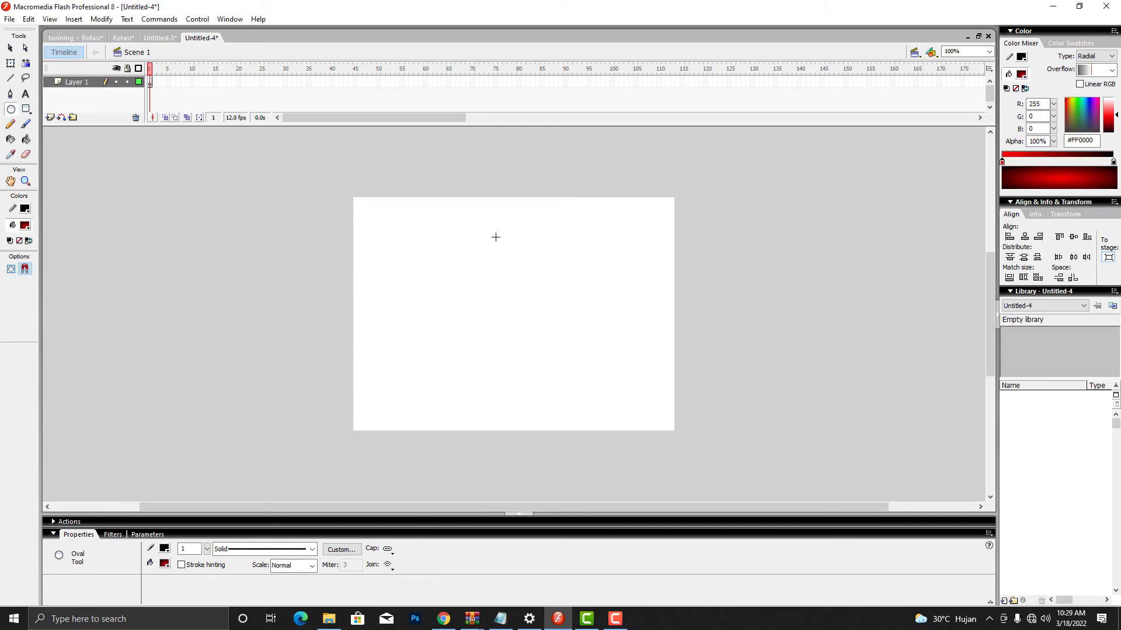
pyautogui.moveTo(496, 218); pyautogui.dragTo(530, 411)
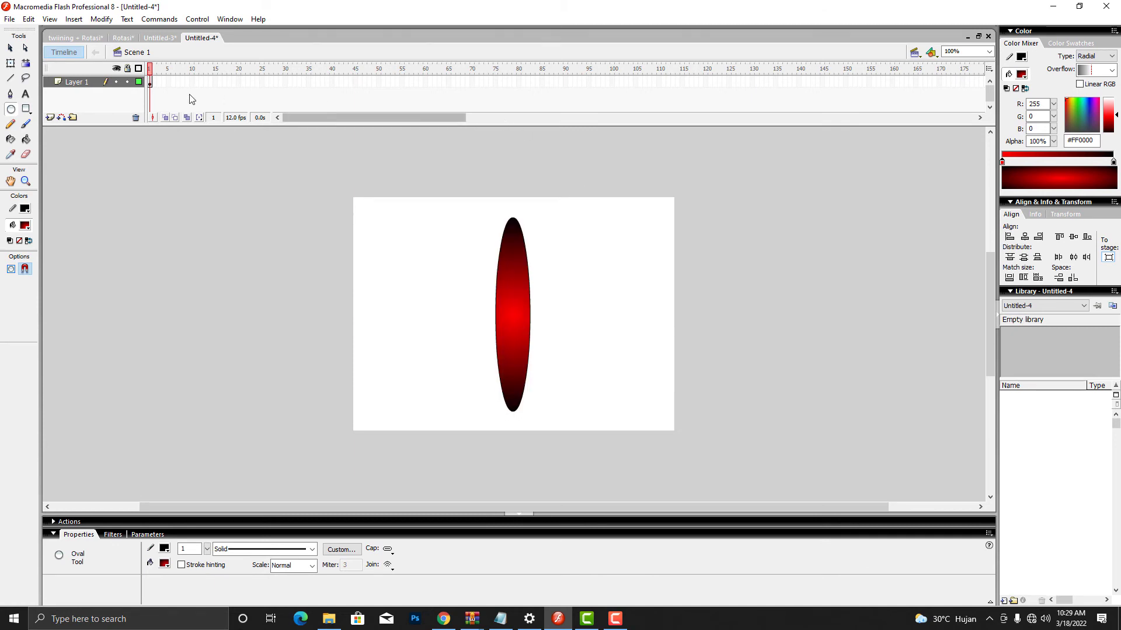
# Step: Select the oval's fill and outline together and shift the whole shape slightly to about X 234, Y 34
pyautogui.click(9, 51)
pyautogui.click(503, 257)
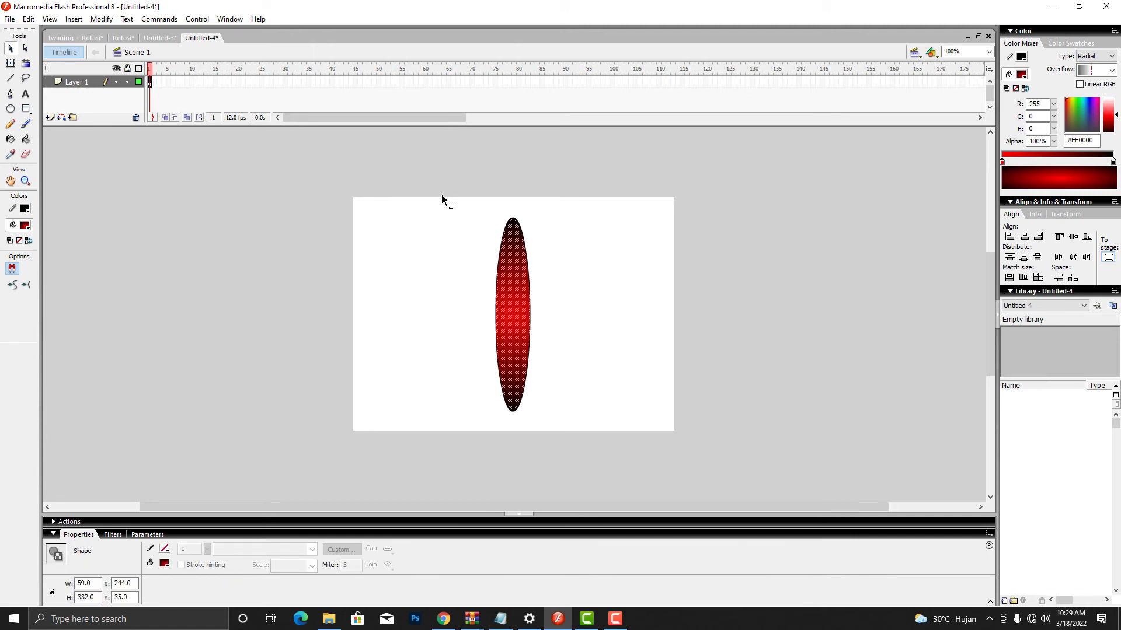
pyautogui.click(441, 194)
pyautogui.moveTo(434, 179); pyautogui.dragTo(607, 450)
pyautogui.moveTo(522, 335); pyautogui.dragTo(517, 331)
# Step: Move the selected oval aside to about X 54, Y 50, hiding the Align controls and showing them again
pyautogui.click(229, 19)
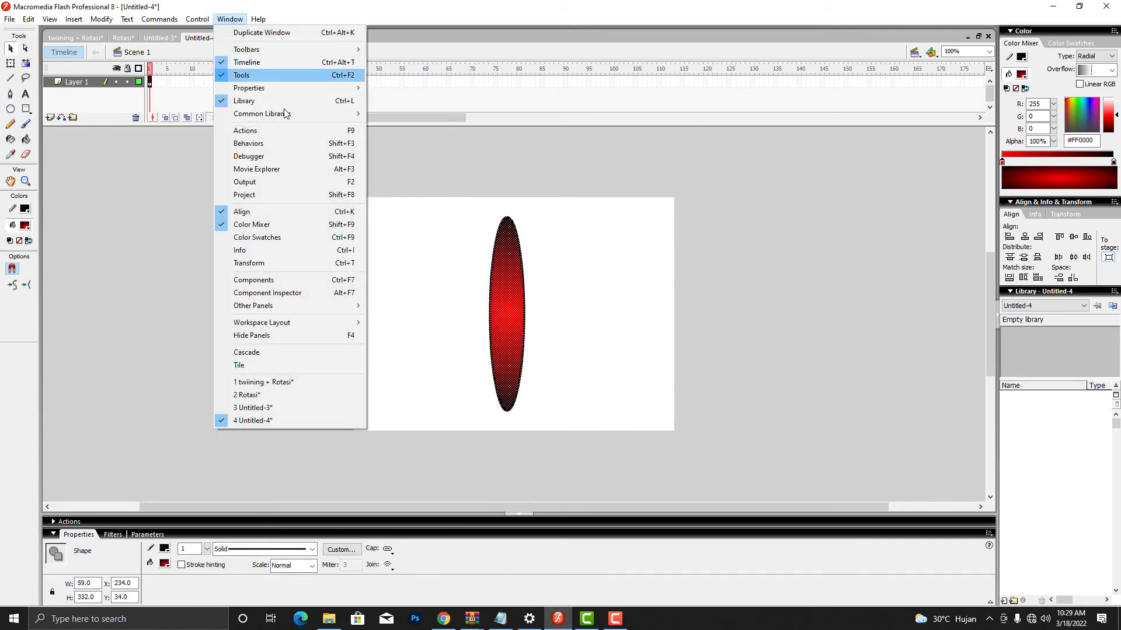
pyautogui.click(329, 212)
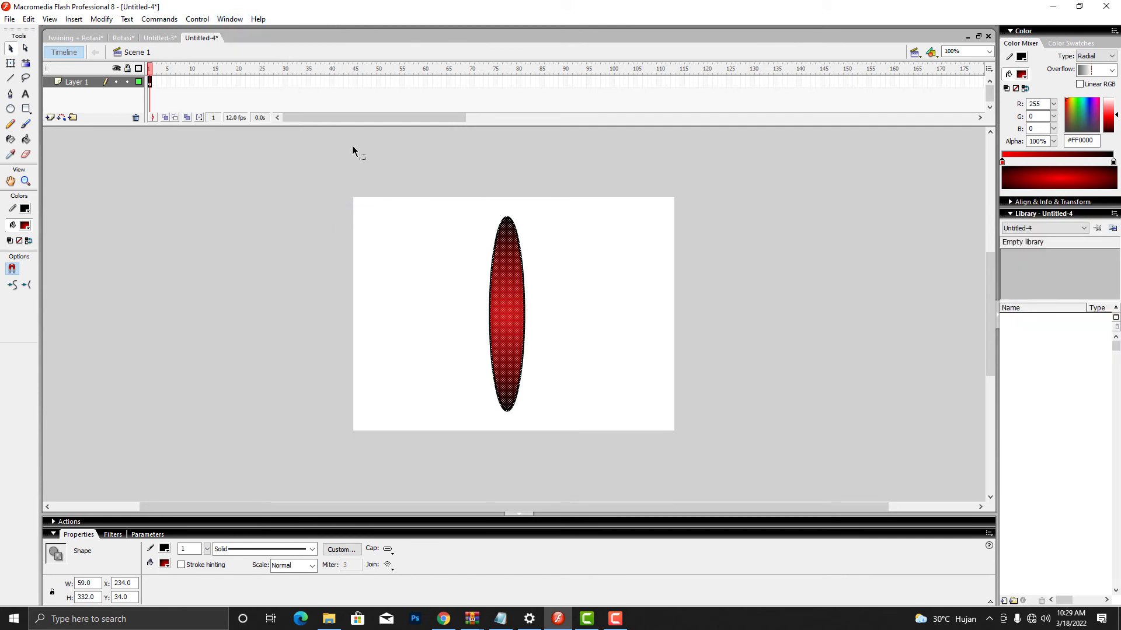
pyautogui.moveTo(504, 279); pyautogui.dragTo(401, 301)
pyautogui.click(230, 19)
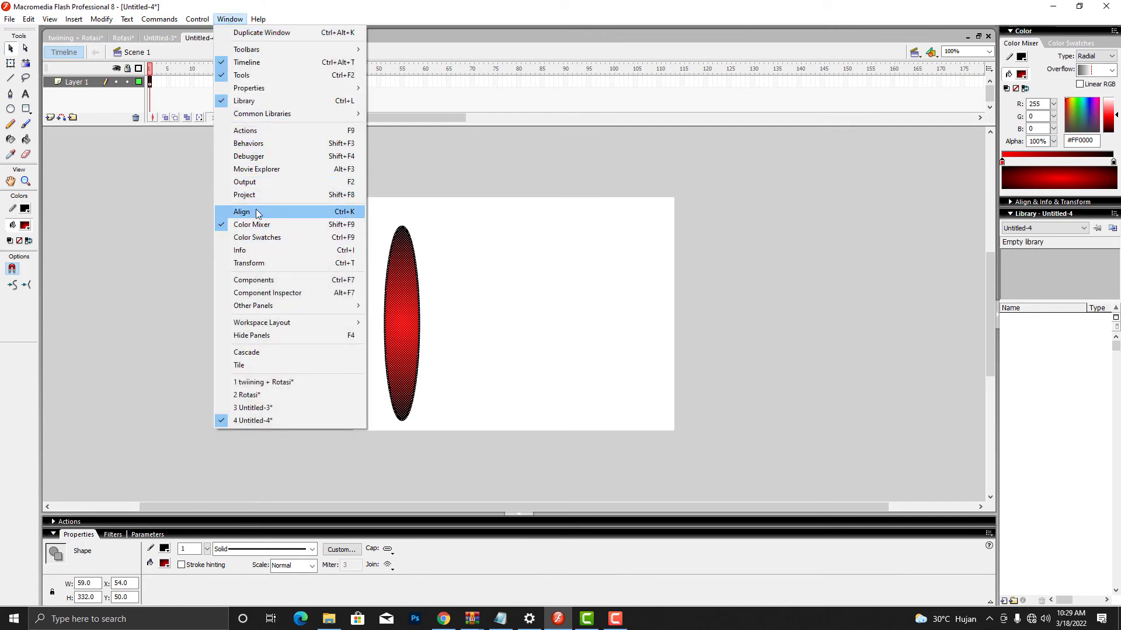
pyautogui.click(324, 213)
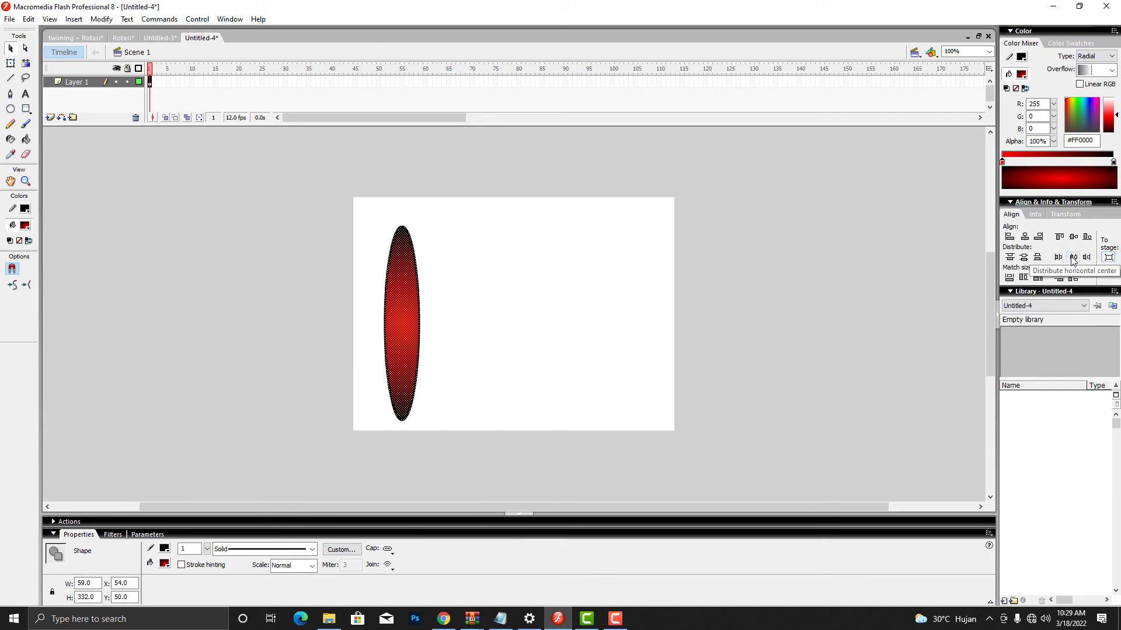
# Step: Centre the oval horizontally and vertically on the stage, and deselect it
pyautogui.click(1073, 258)
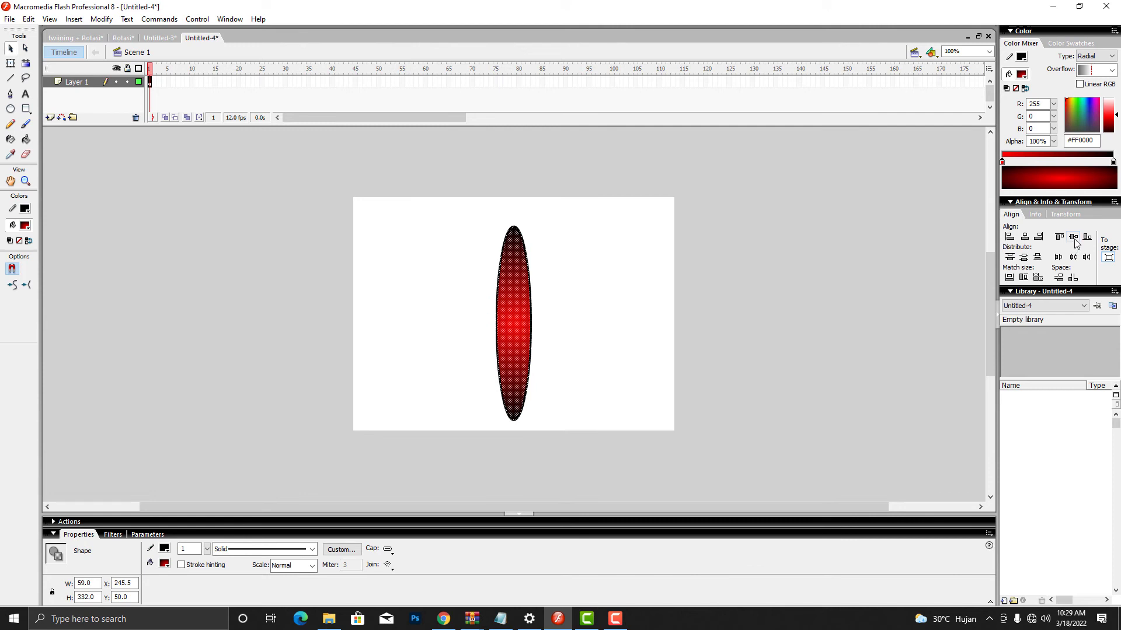
pyautogui.click(1074, 238)
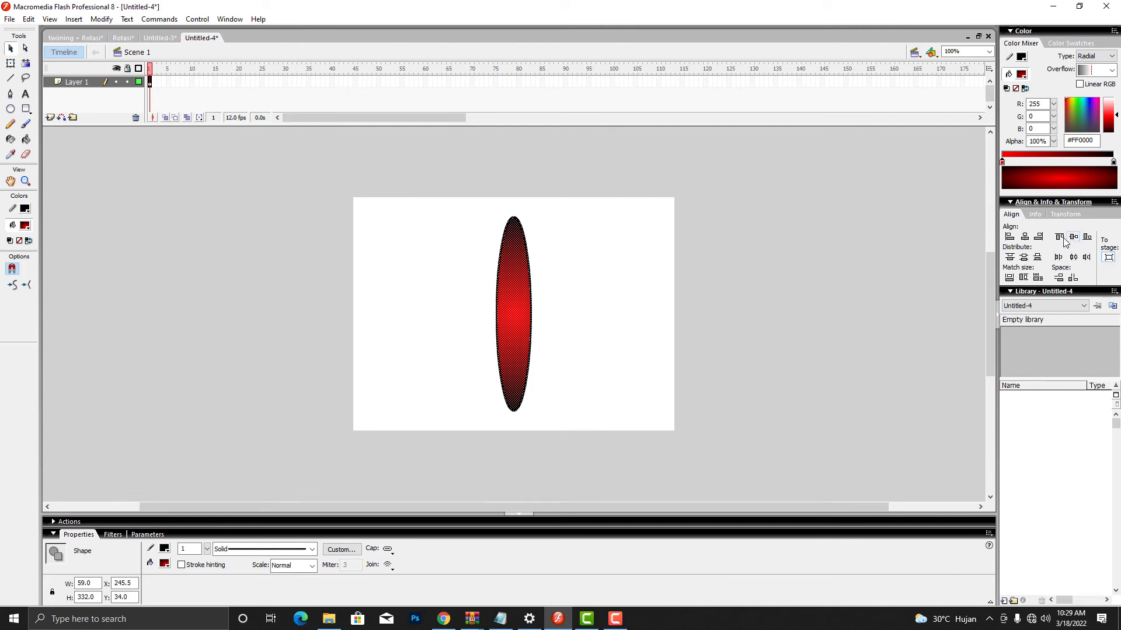
pyautogui.click(708, 252)
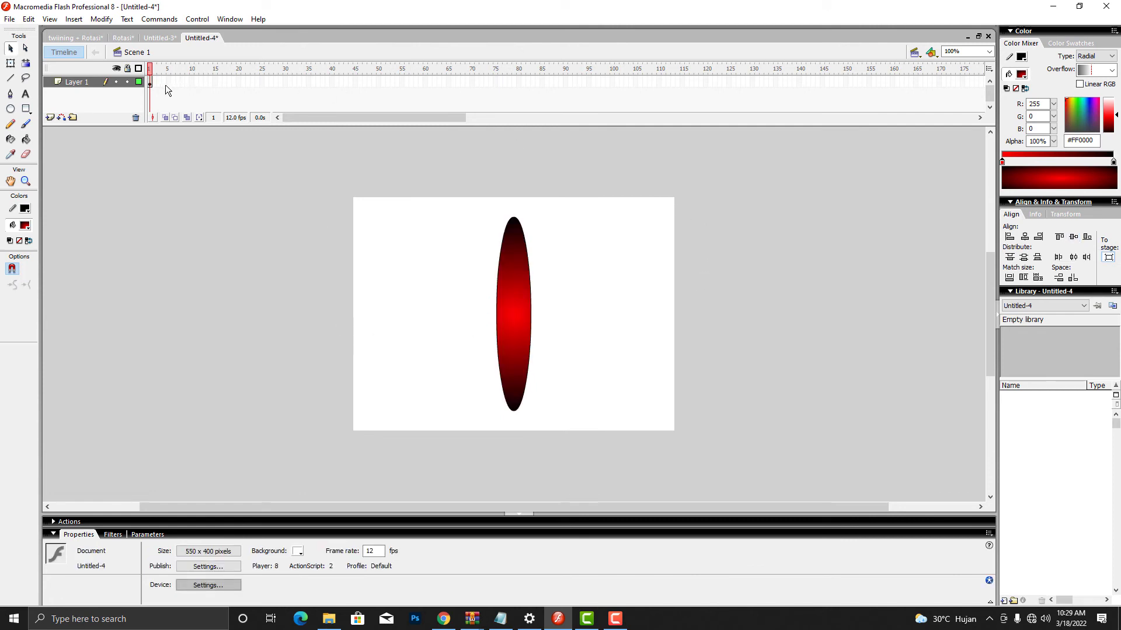
# Step: Set the fill colour to the blue-to-black radial gradient
pyautogui.click(25, 226)
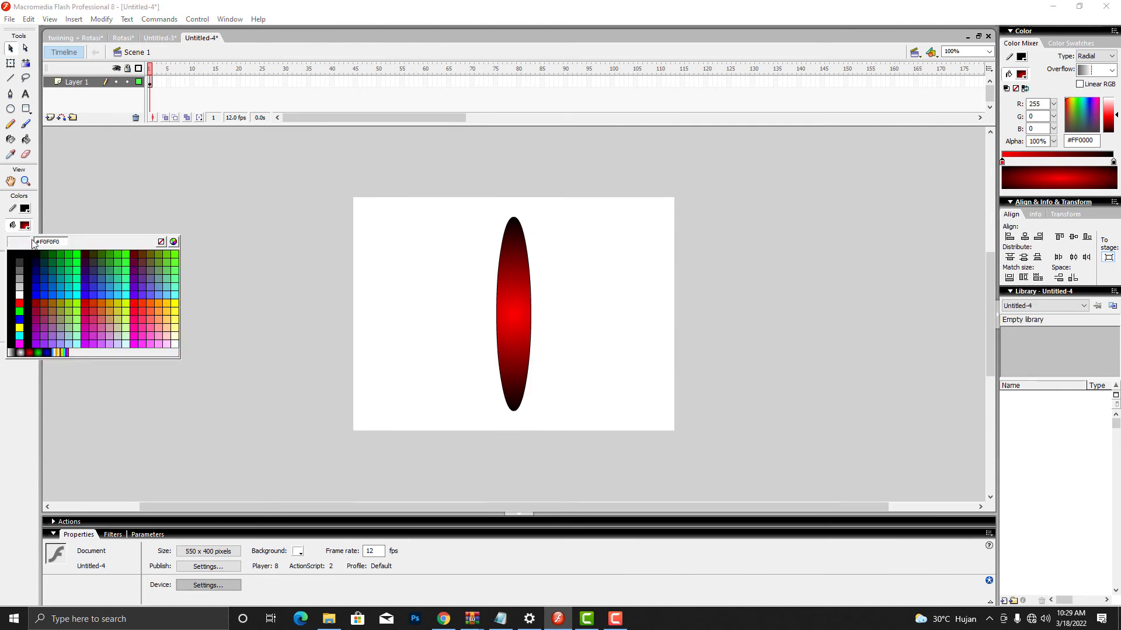
pyautogui.click(34, 353)
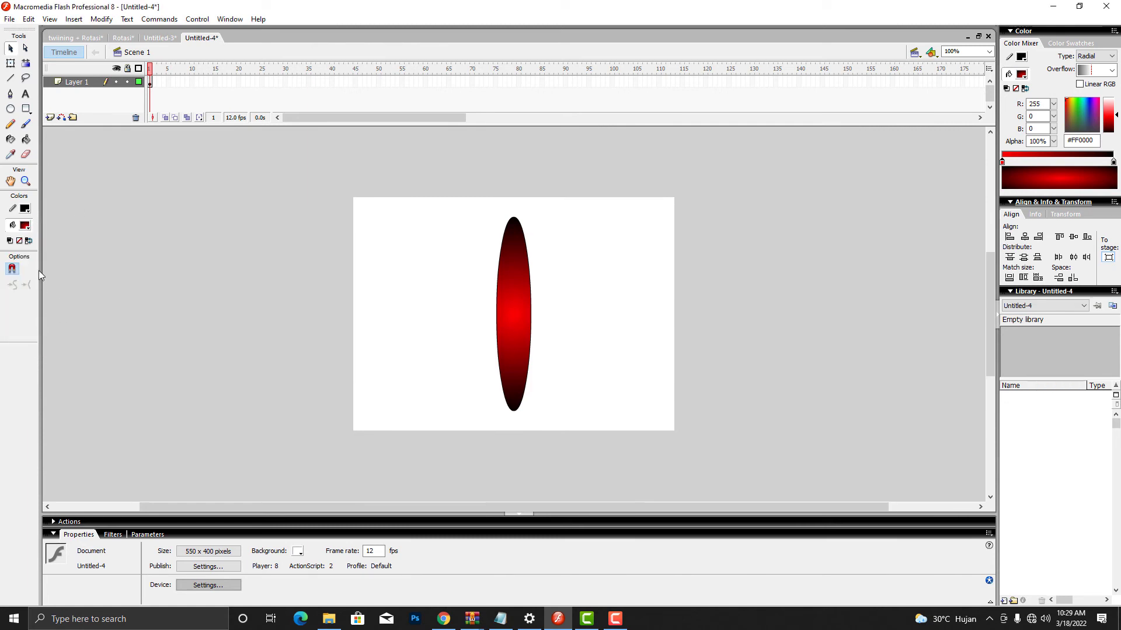
pyautogui.click(25, 226)
pyautogui.click(49, 352)
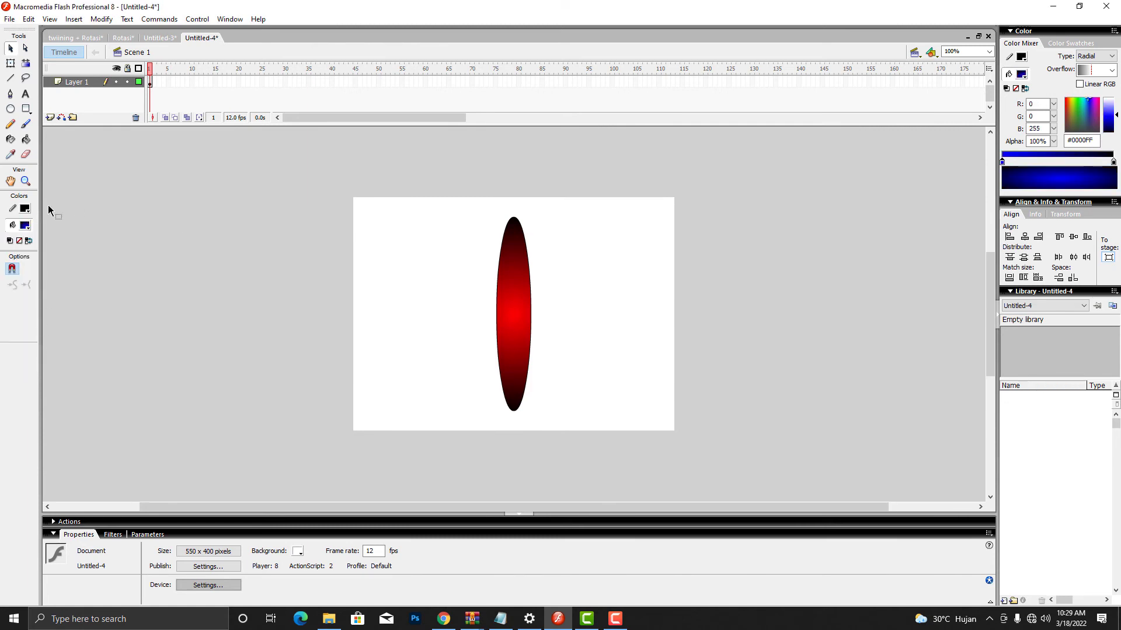
# Step: Fill the oval with the green-to-black radial gradient using the Paint Bucket
pyautogui.click(25, 226)
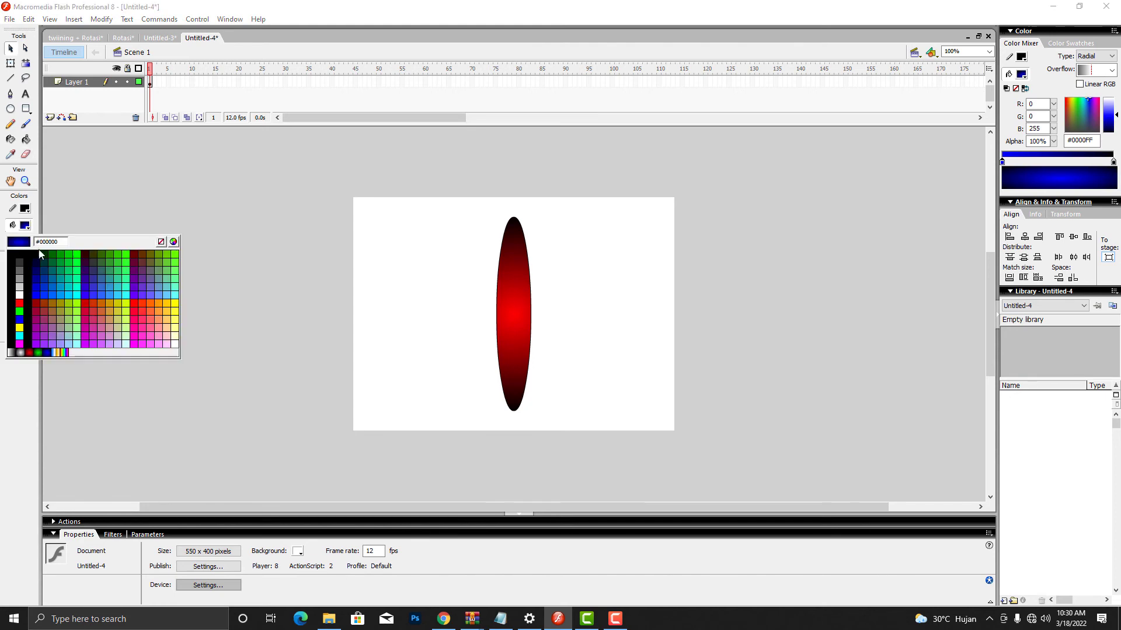
pyautogui.click(41, 353)
pyautogui.click(27, 140)
pyautogui.click(513, 316)
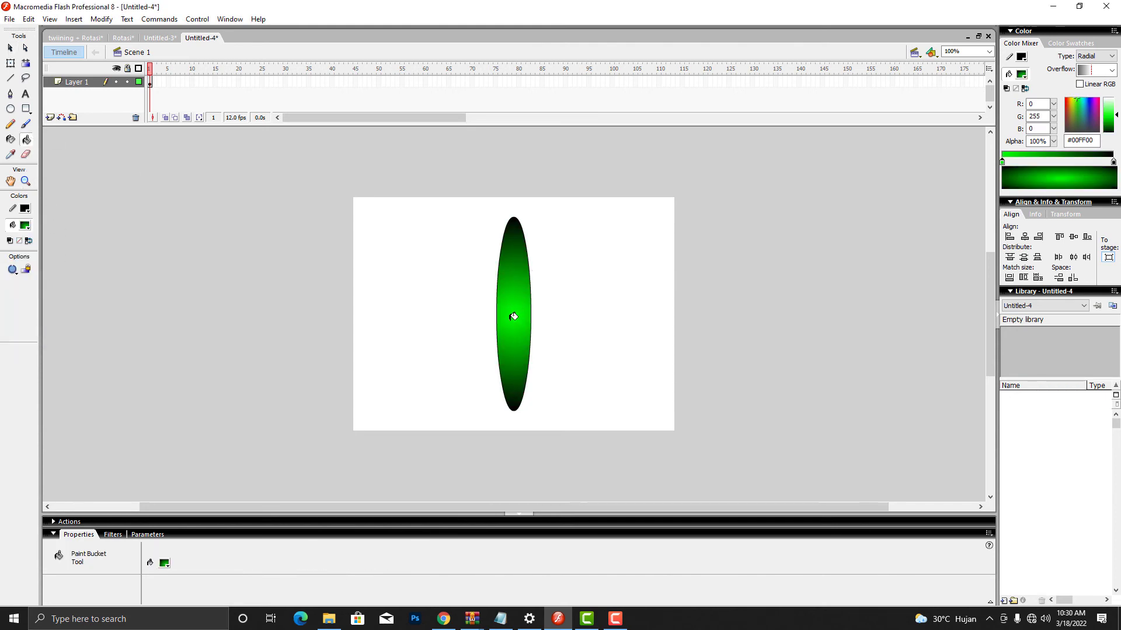
# Step: Rename Layer 1 as oval
pyautogui.click(150, 79)
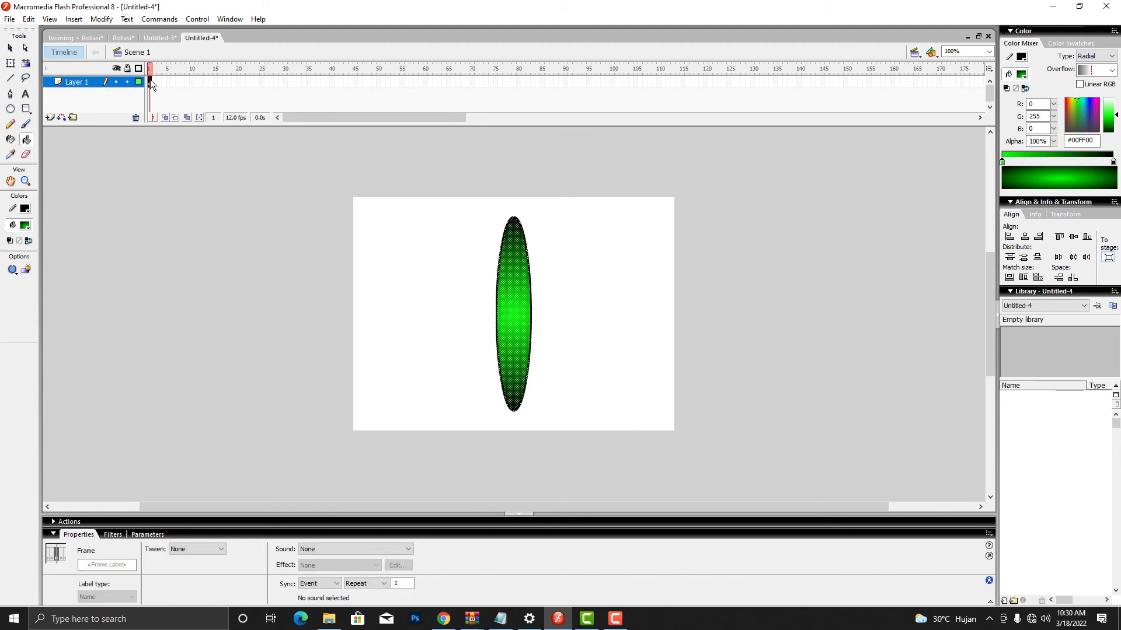
pyautogui.doubleClick(80, 82)
pyautogui.click(167, 103)
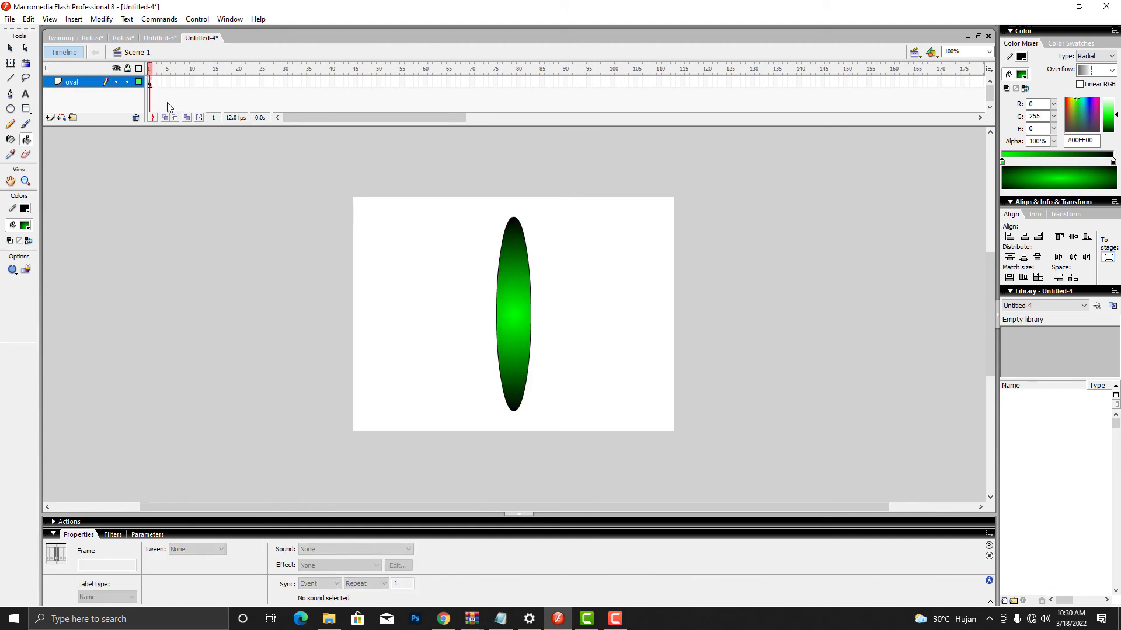
# Step: Create a motion tween on frame 1 of the oval layer
pyautogui.click(150, 82)
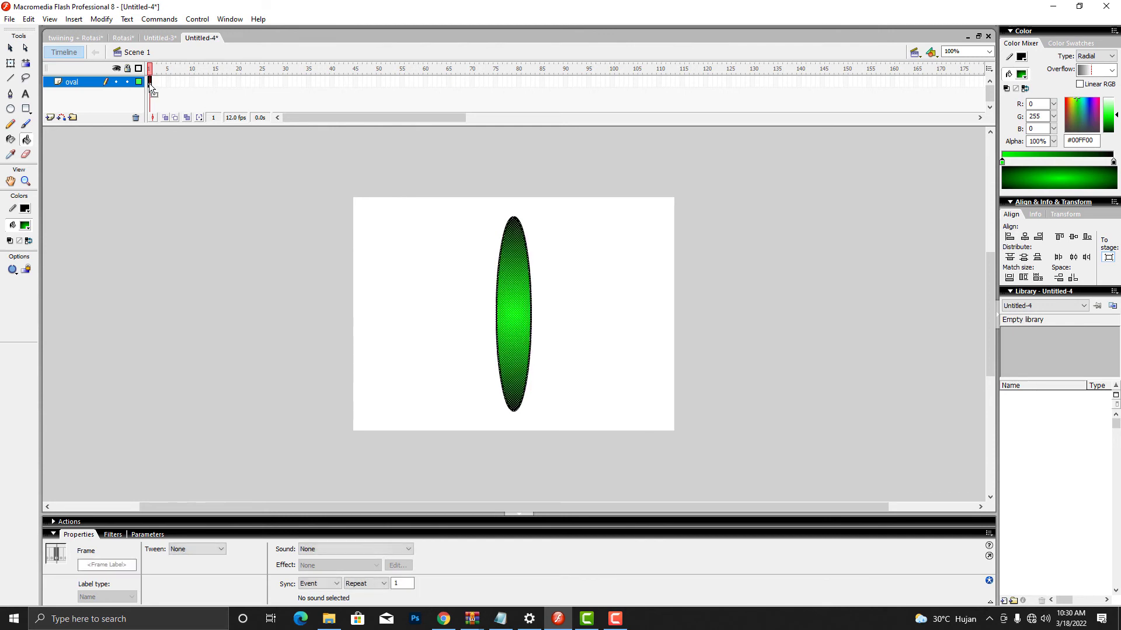
pyautogui.rightClick(149, 83)
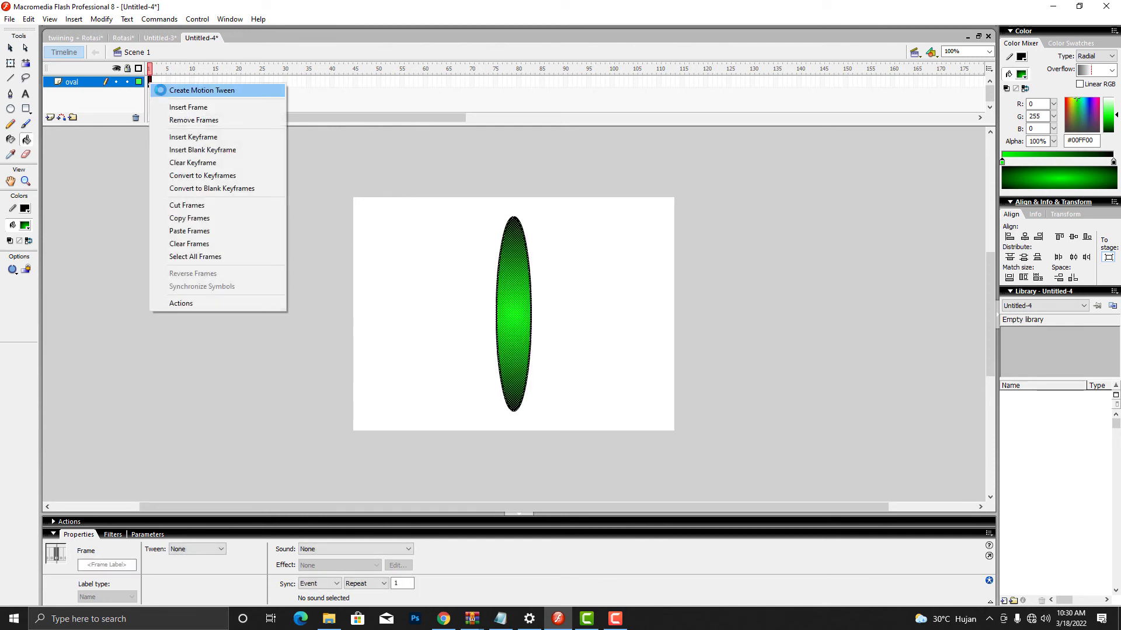
pyautogui.click(160, 90)
# Step: Copy frame 1 of the oval layer and paste it at frame 50
pyautogui.rightClick(149, 83)
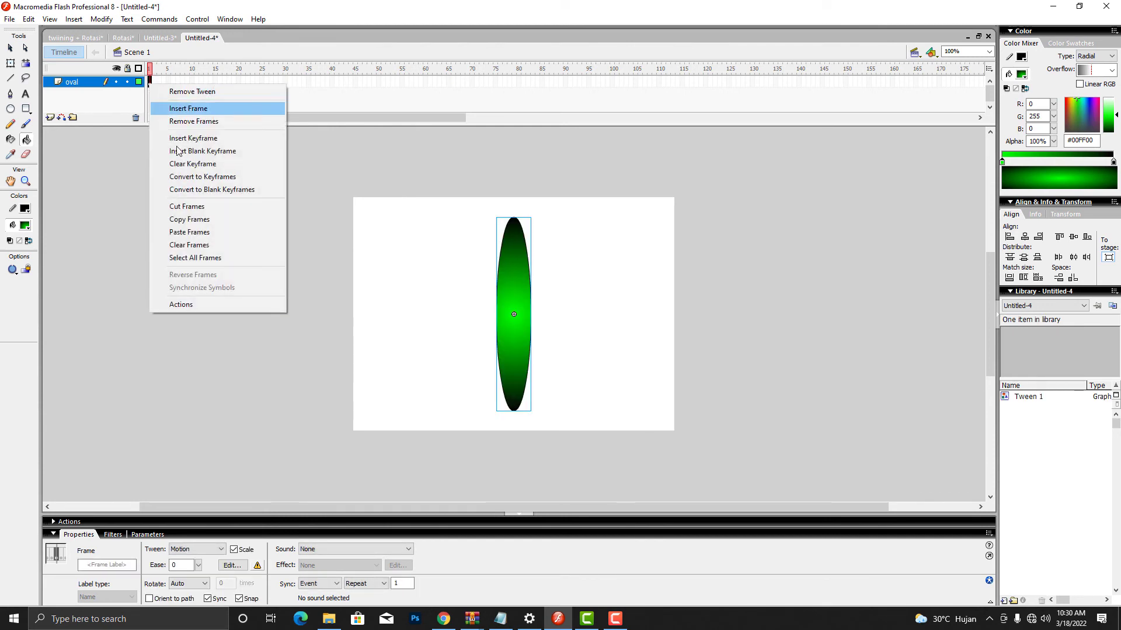
pyautogui.click(188, 220)
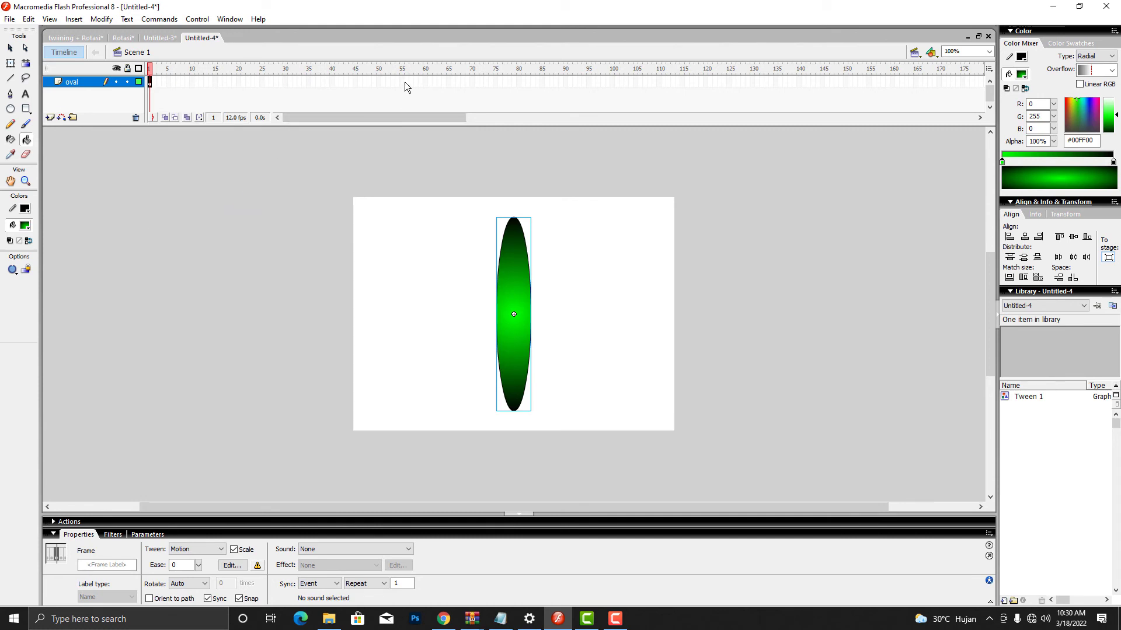
pyautogui.click(379, 82)
pyautogui.rightClick(379, 82)
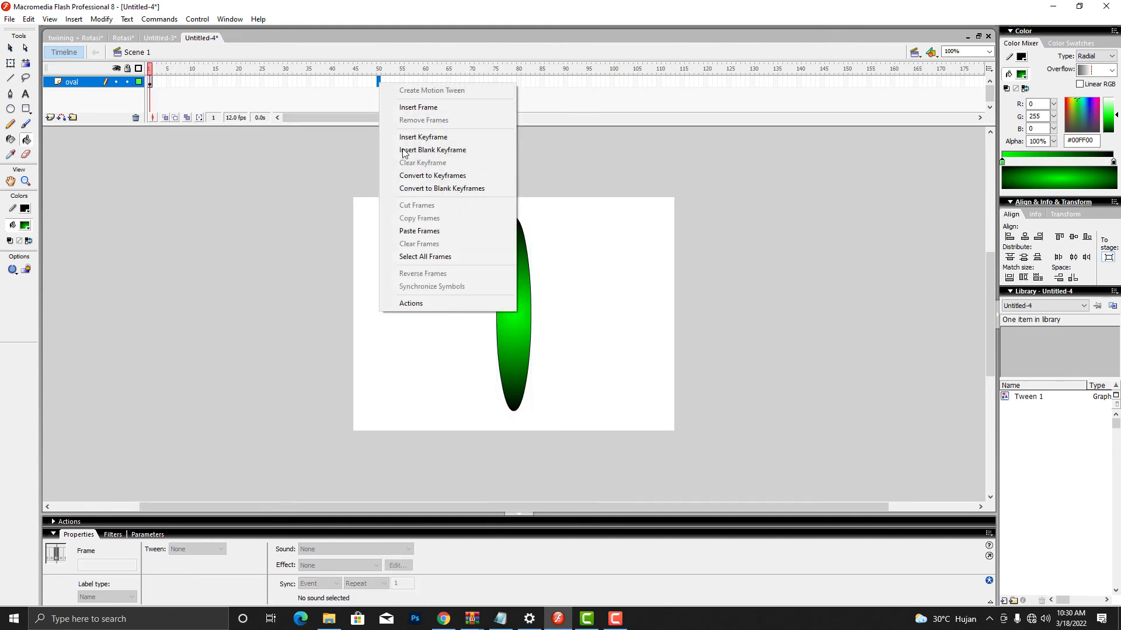
pyautogui.click(410, 231)
# Step: Set the oval's motion tween to rotate clockwise (CW) 1 time, and scrub the timeline to frame 30
pyautogui.click(275, 83)
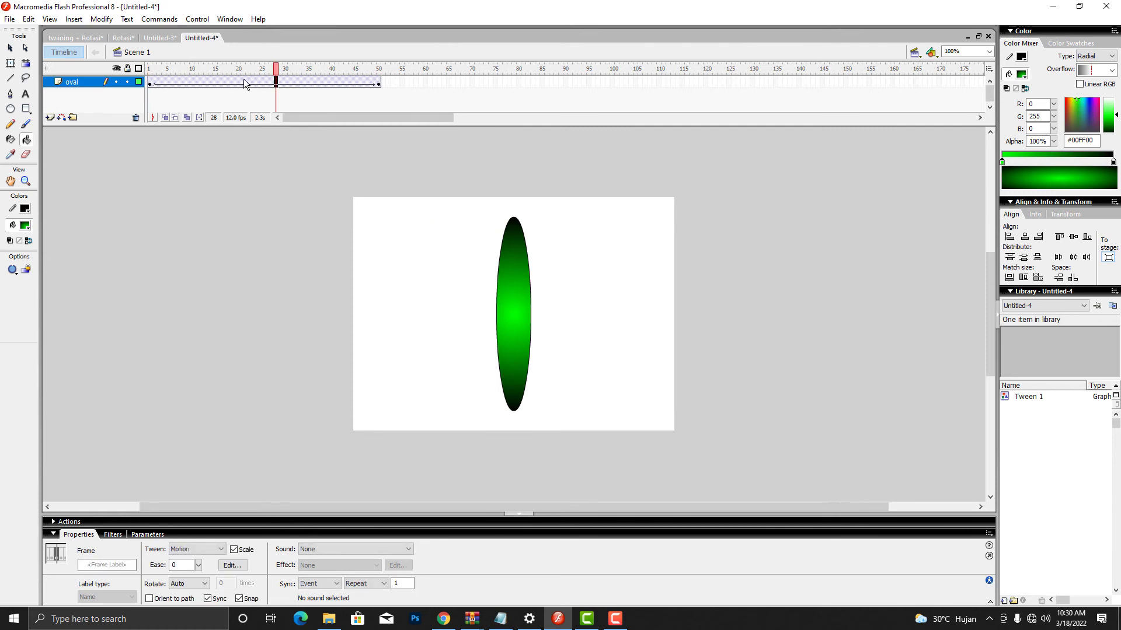
pyautogui.click(289, 85)
pyautogui.moveTo(252, 85); pyautogui.dragTo(248, 86)
pyautogui.click(250, 82)
pyautogui.click(193, 583)
pyautogui.click(192, 610)
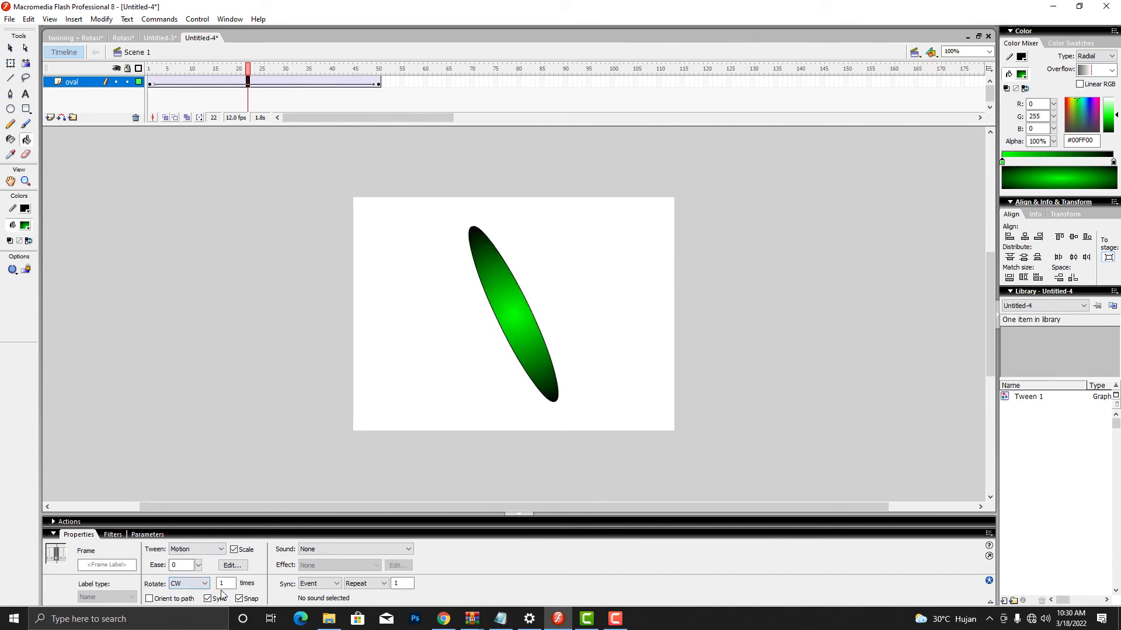
pyautogui.click(255, 69)
pyautogui.moveTo(255, 69); pyautogui.dragTo(285, 69)
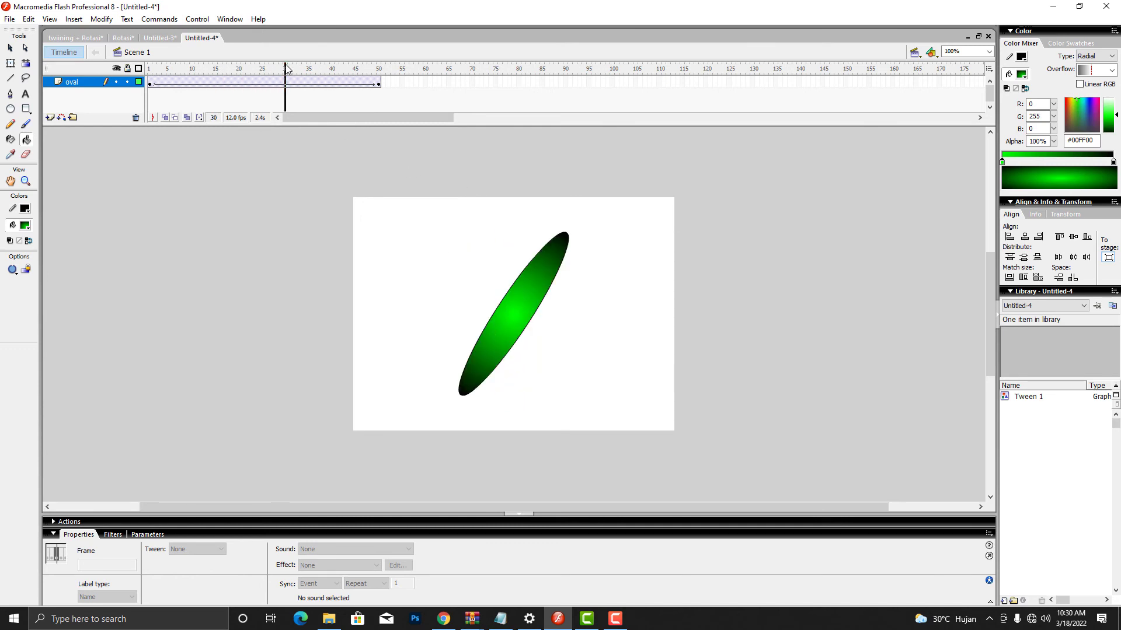
# Step: Set the document's frame rate to 25 fps
pyautogui.doubleClick(232, 120)
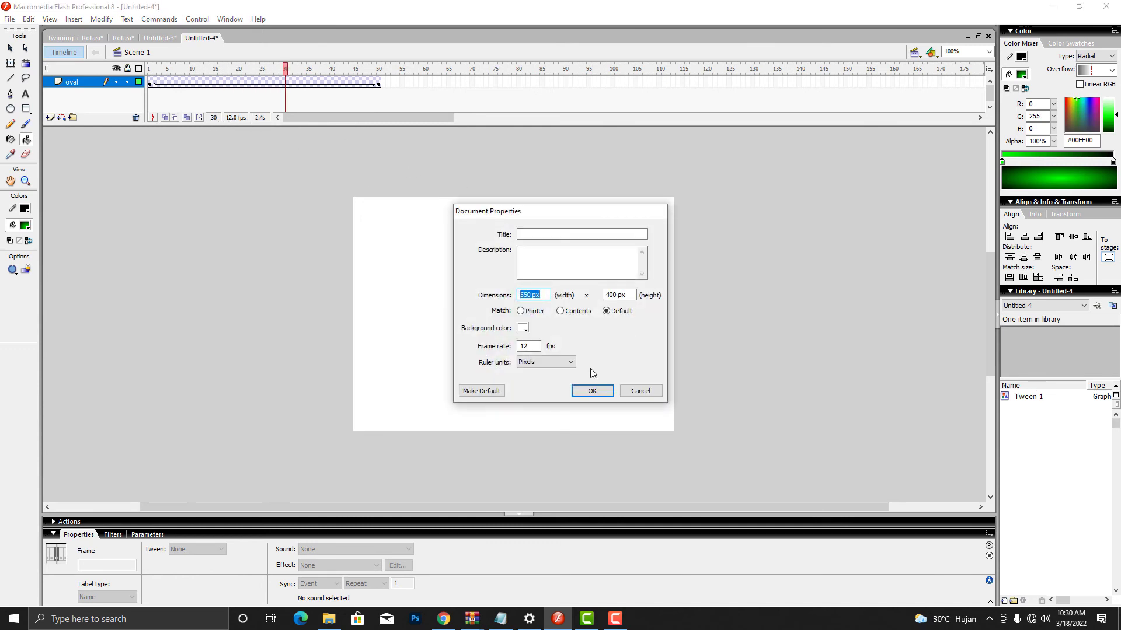
pyautogui.doubleClick(524, 347)
pyautogui.write('25')
pyautogui.press('Return')
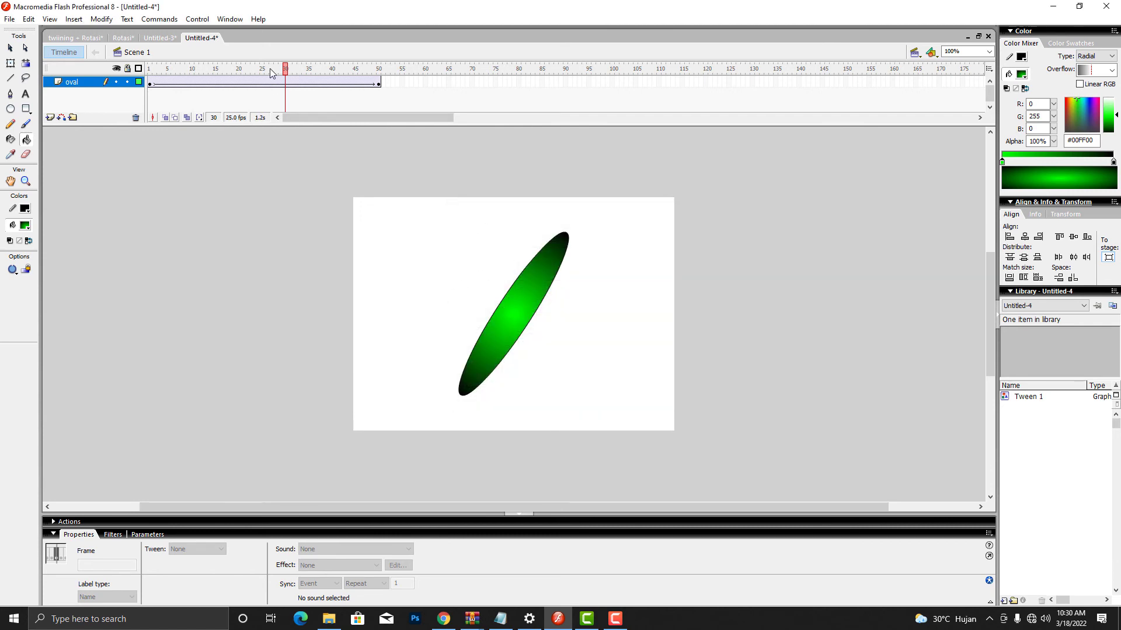
# Step: Test the movie to watch the oval spin in place, moving the preview window aside before closing it
pyautogui.click(247, 69)
pyautogui.hotkey('ctrl', 'Return')
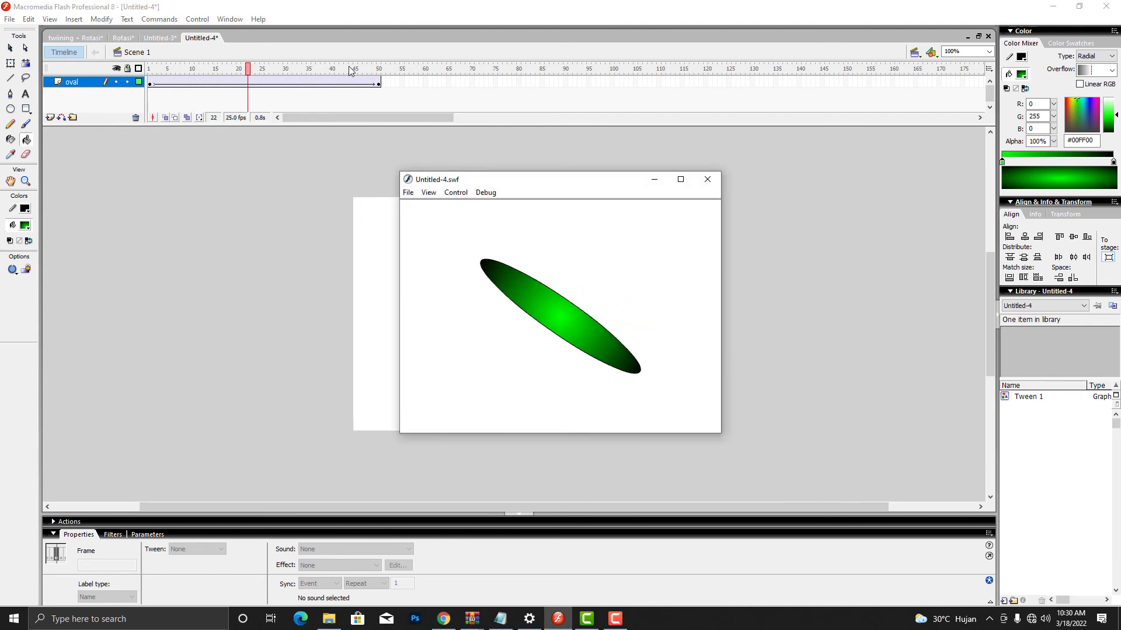
pyautogui.moveTo(516, 180); pyautogui.dragTo(382, 165)
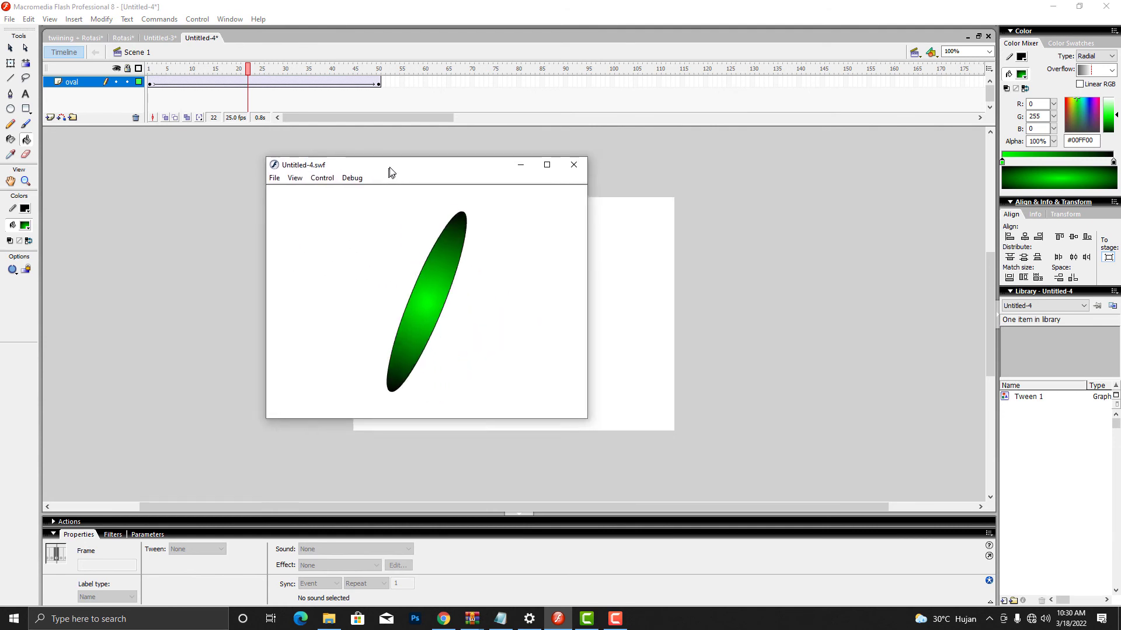
pyautogui.click(573, 166)
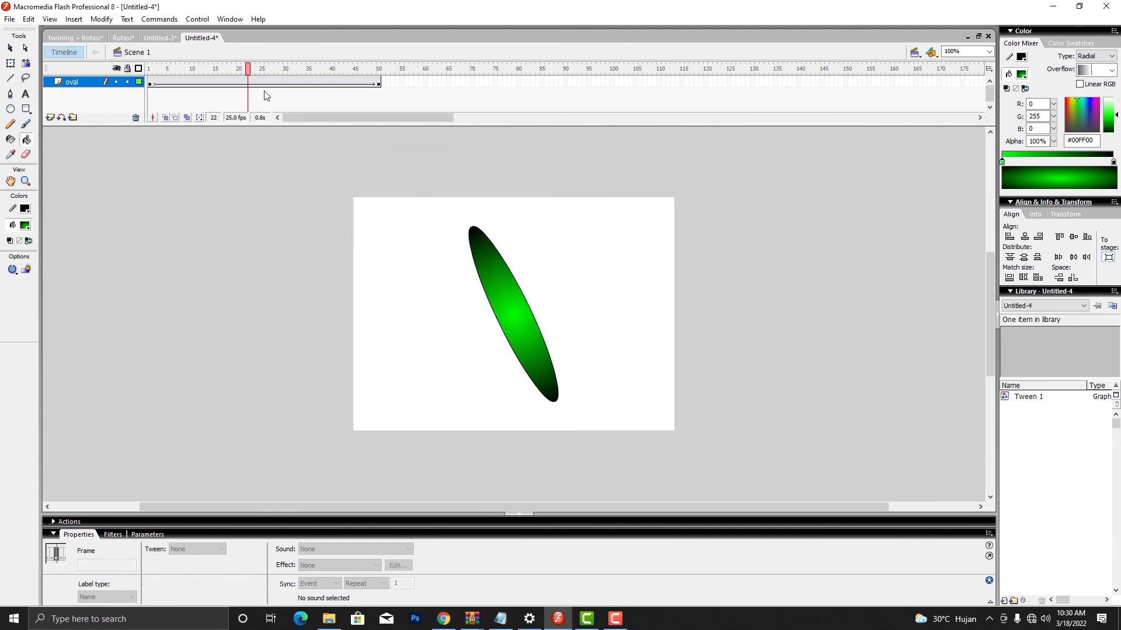
# Step: Set the tween's clockwise rotation to 5 times, test the movie and close the preview
pyautogui.click(233, 81)
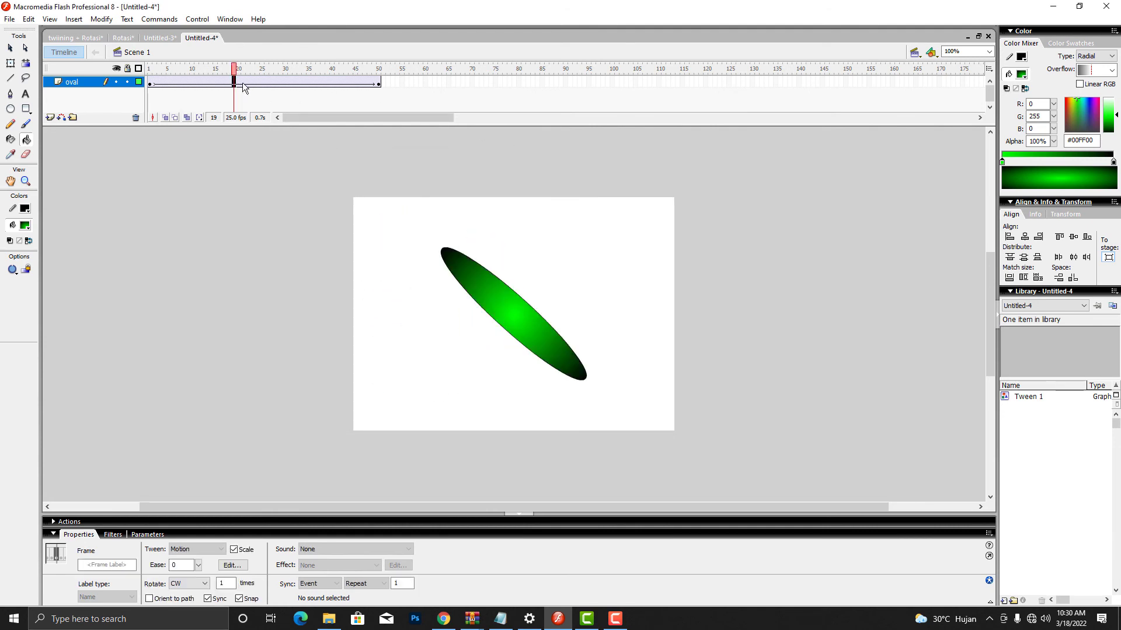
pyautogui.click(215, 583)
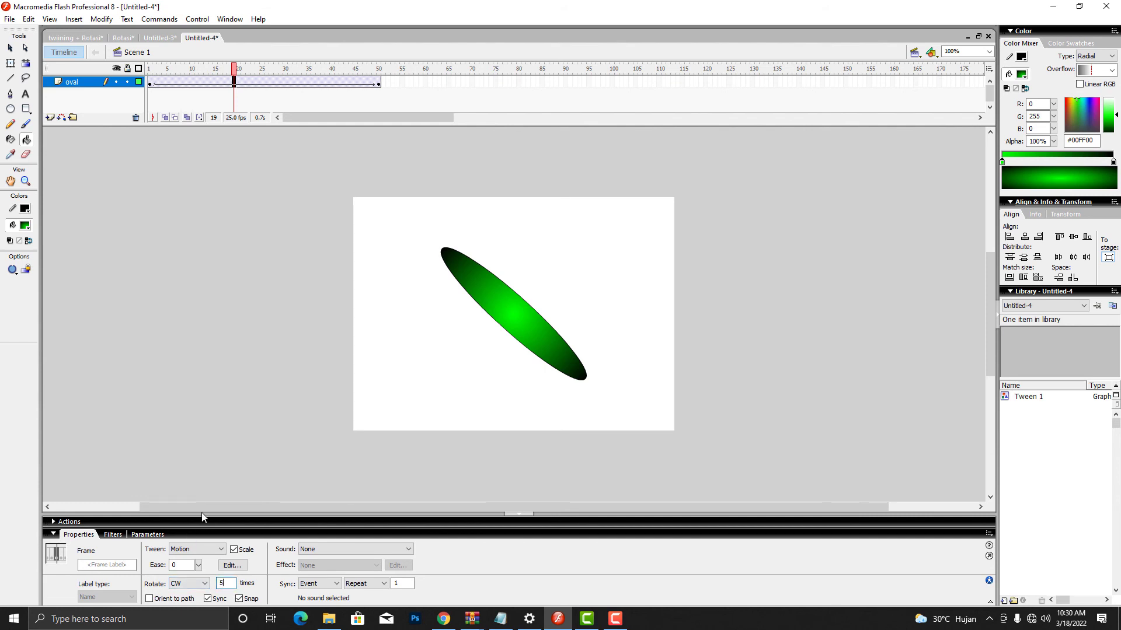
pyautogui.hotkey('ctrl', 'Return')
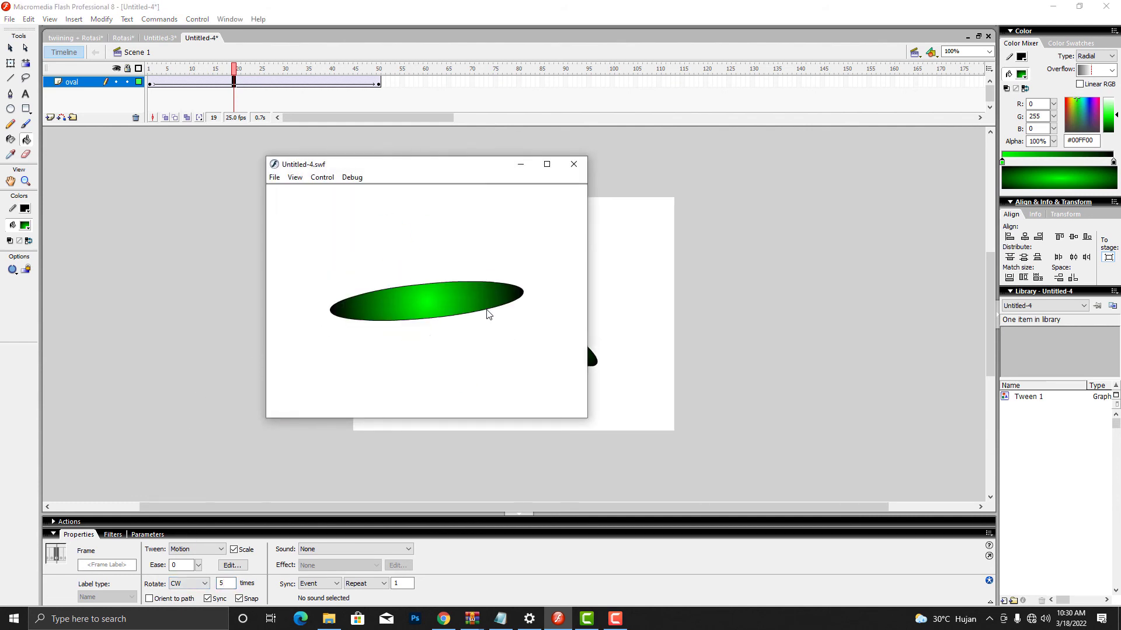
pyautogui.click(573, 164)
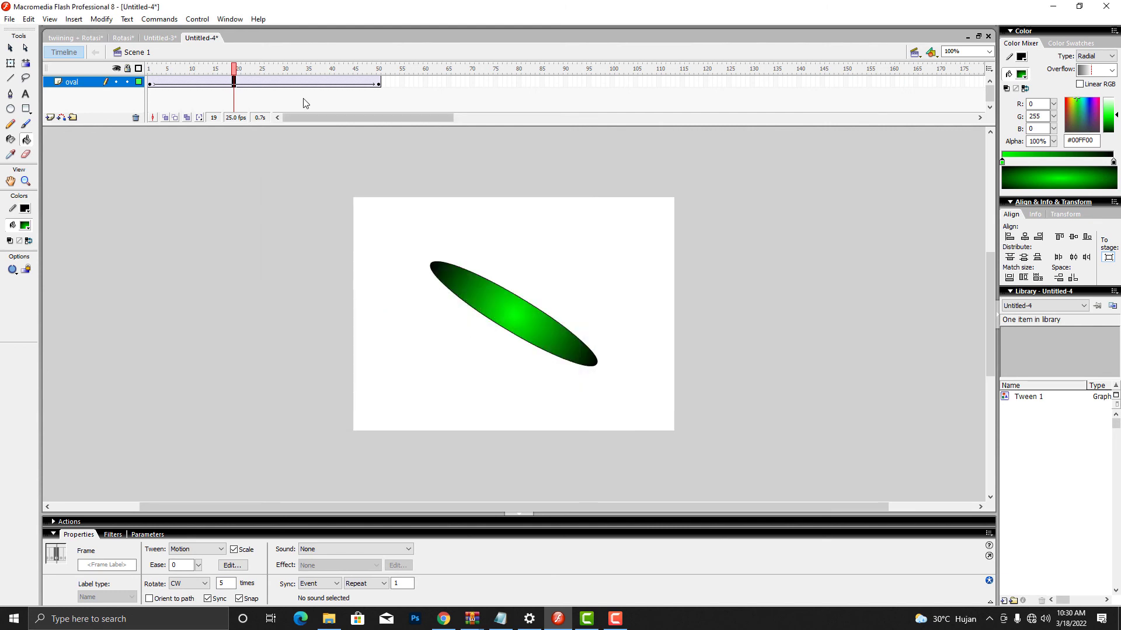
# Step: Test the movie once more with the five-turn rotation and close the preview
pyautogui.click(198, 19)
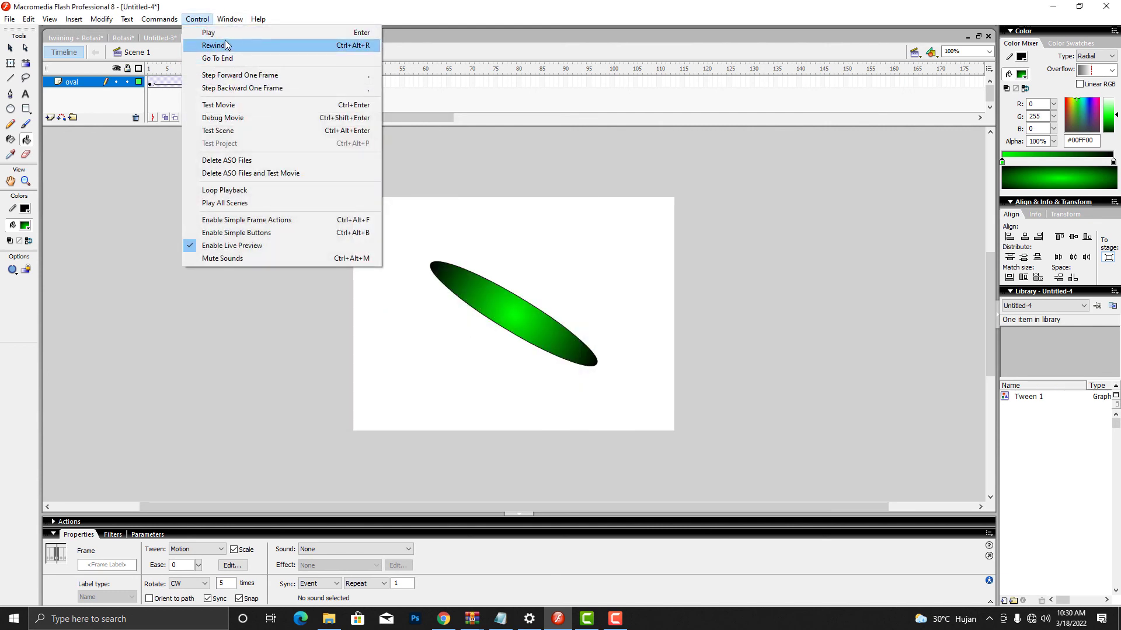
pyautogui.click(221, 105)
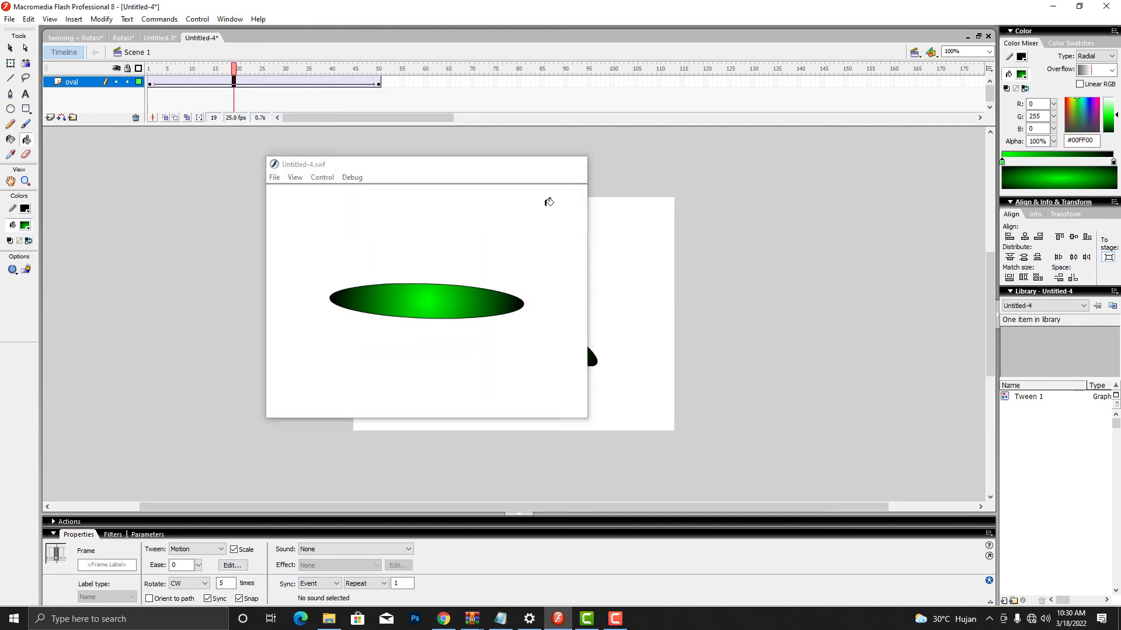
pyautogui.click(572, 164)
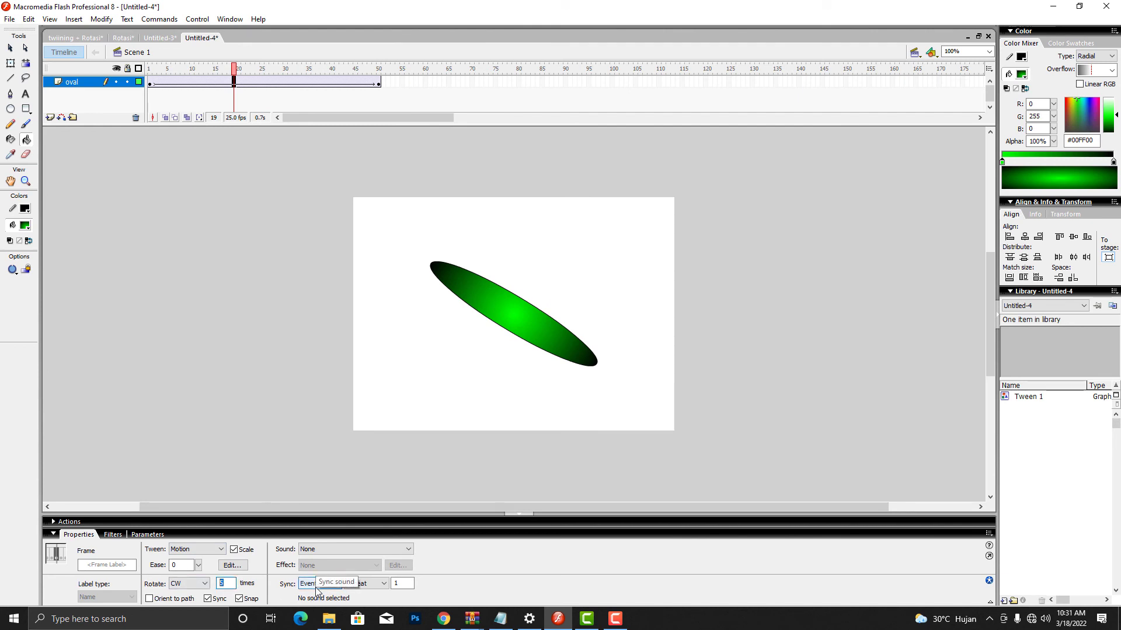
# Step: Set the tween's clockwise rotation to 2 times, test the movie and close the preview
pyautogui.hotkey('ctrl', 'Return')
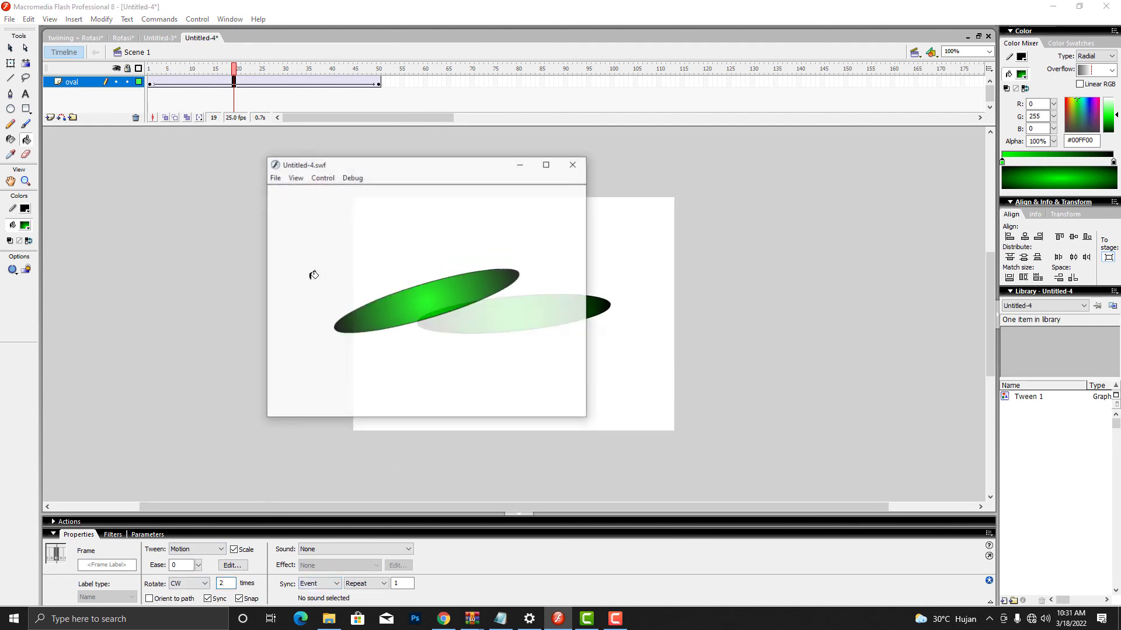
pyautogui.click(573, 165)
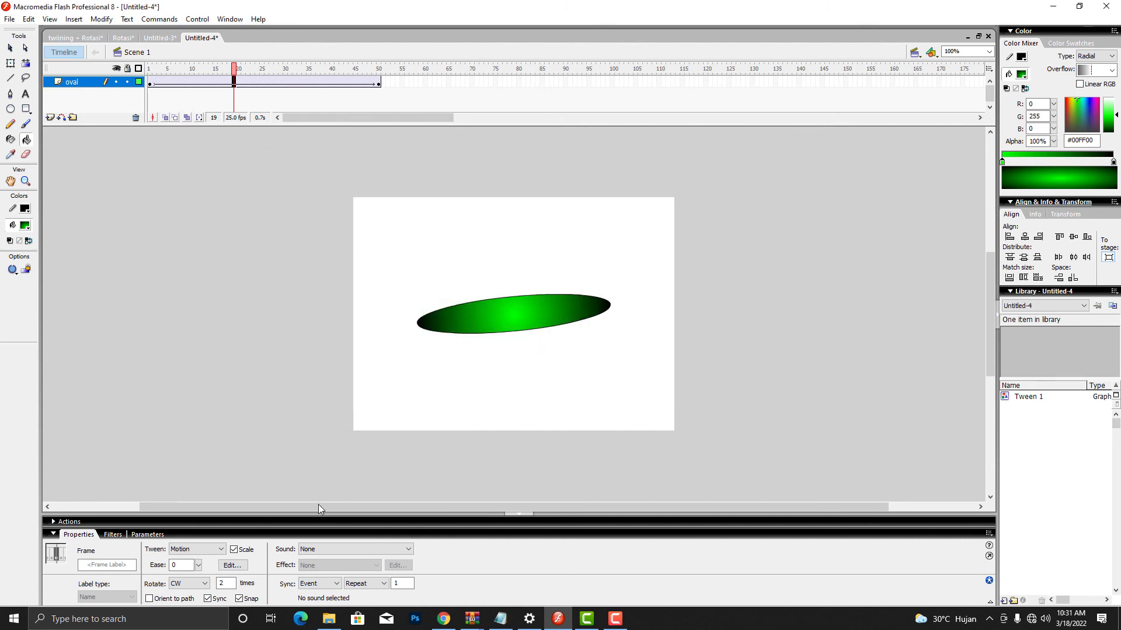
# Step: Set the tween's clockwise rotation to 1 time, test the movie and close the preview
pyautogui.write('1')
pyautogui.hotkey('ctrl', 'Return')
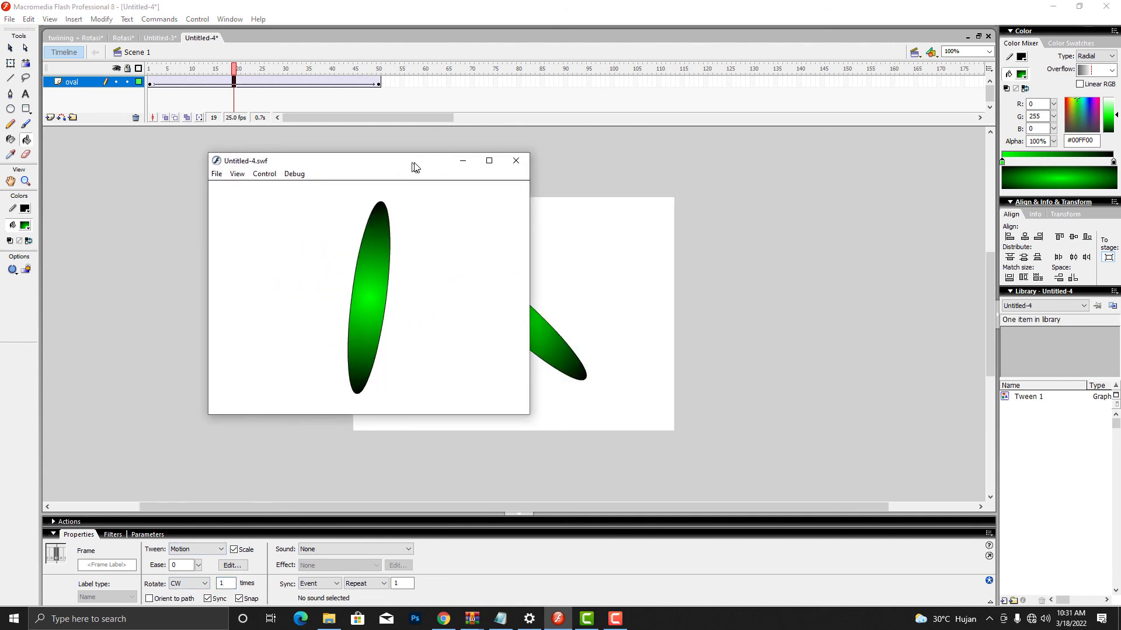
pyautogui.click(573, 164)
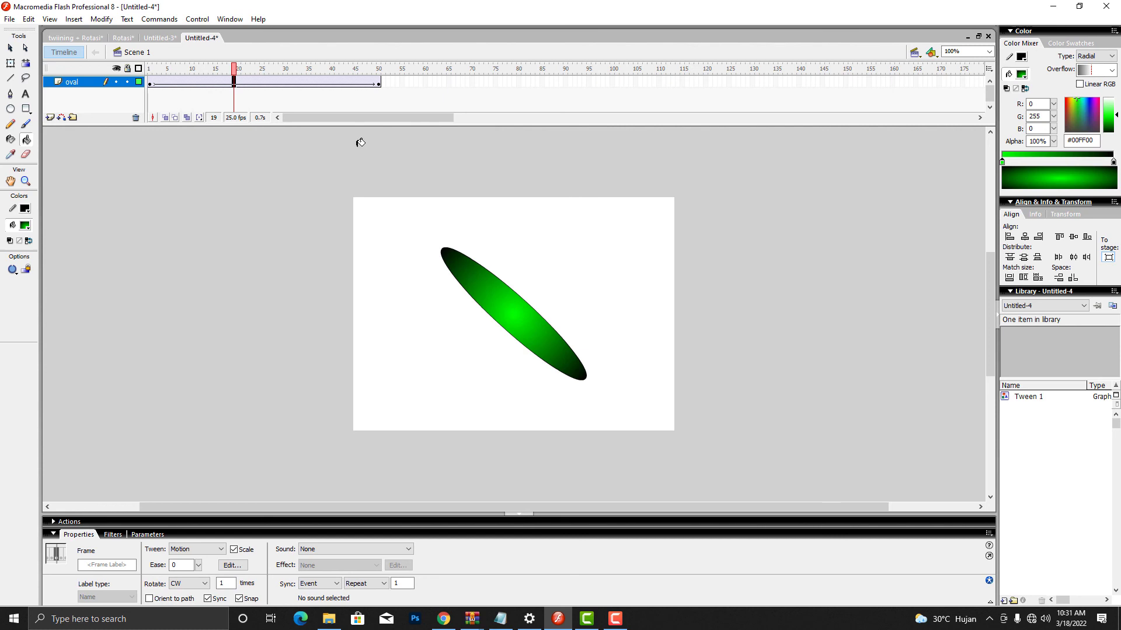
# Step: Move the oval near the stage's left edge on frame 1 and to about X 473, Y 36 on frame 50
pyautogui.click(150, 84)
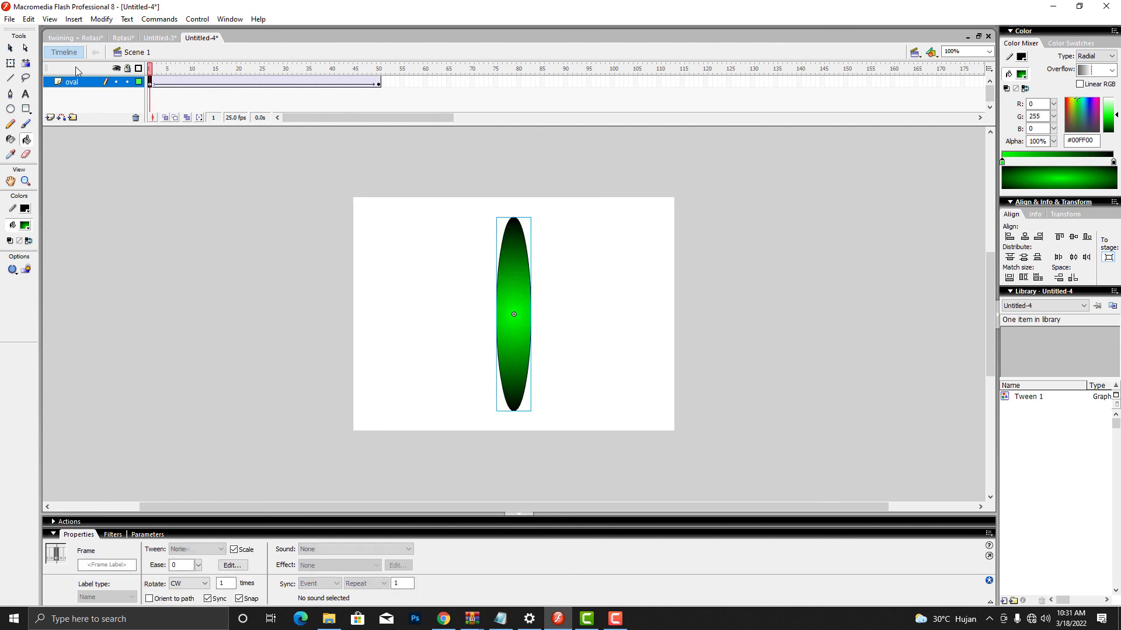
pyautogui.click(12, 48)
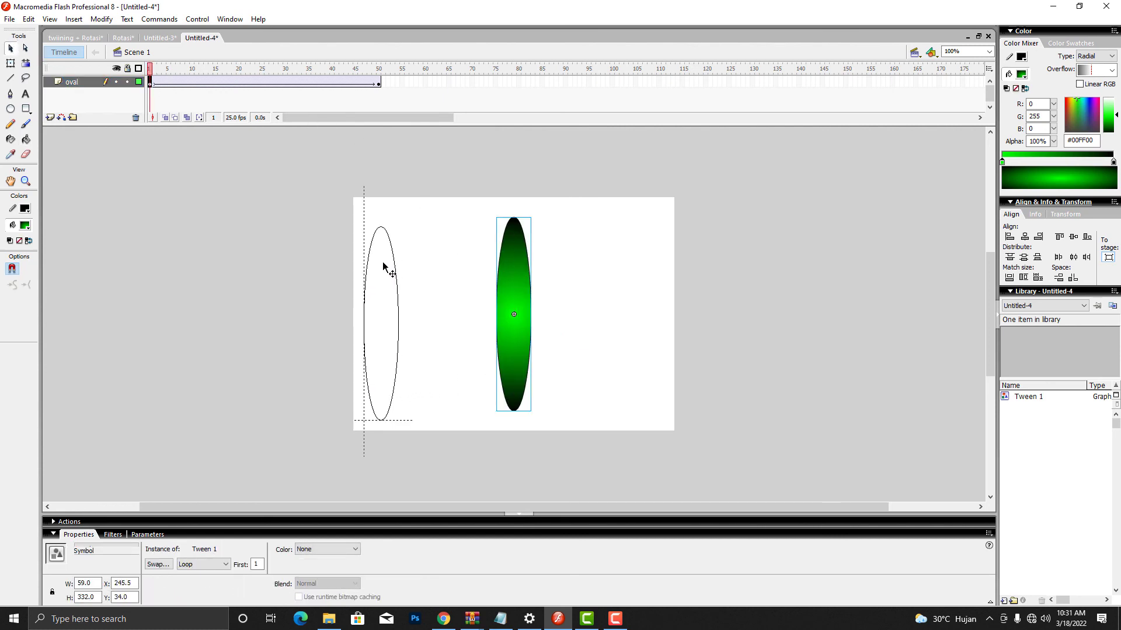
pyautogui.moveTo(383, 266); pyautogui.dragTo(382, 265)
pyautogui.click(379, 84)
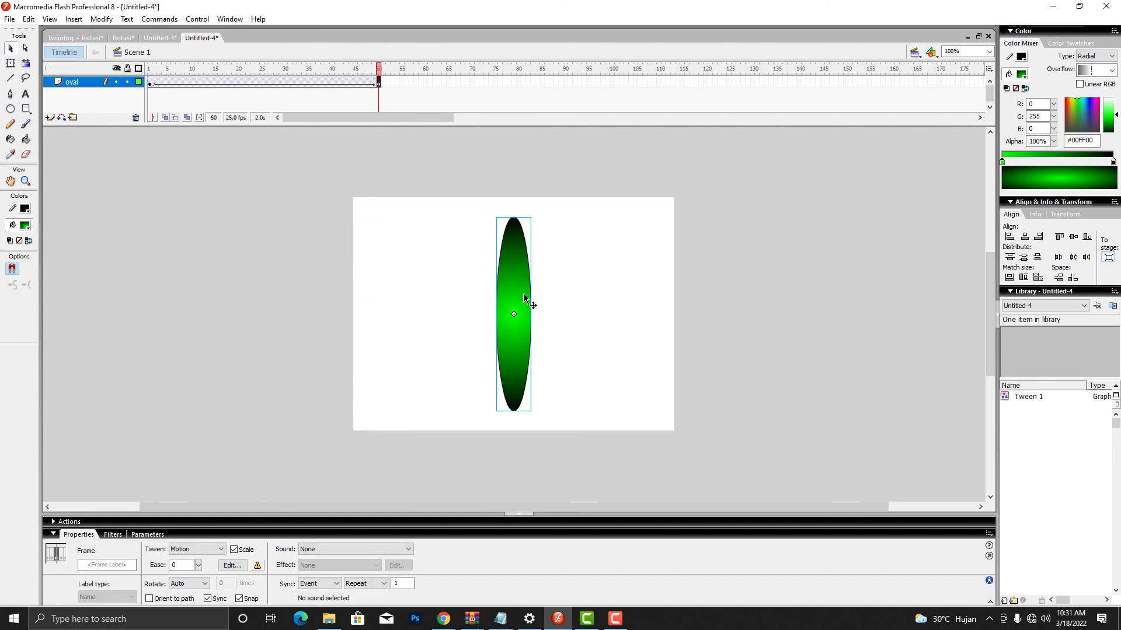
pyautogui.moveTo(646, 299); pyautogui.dragTo(655, 303)
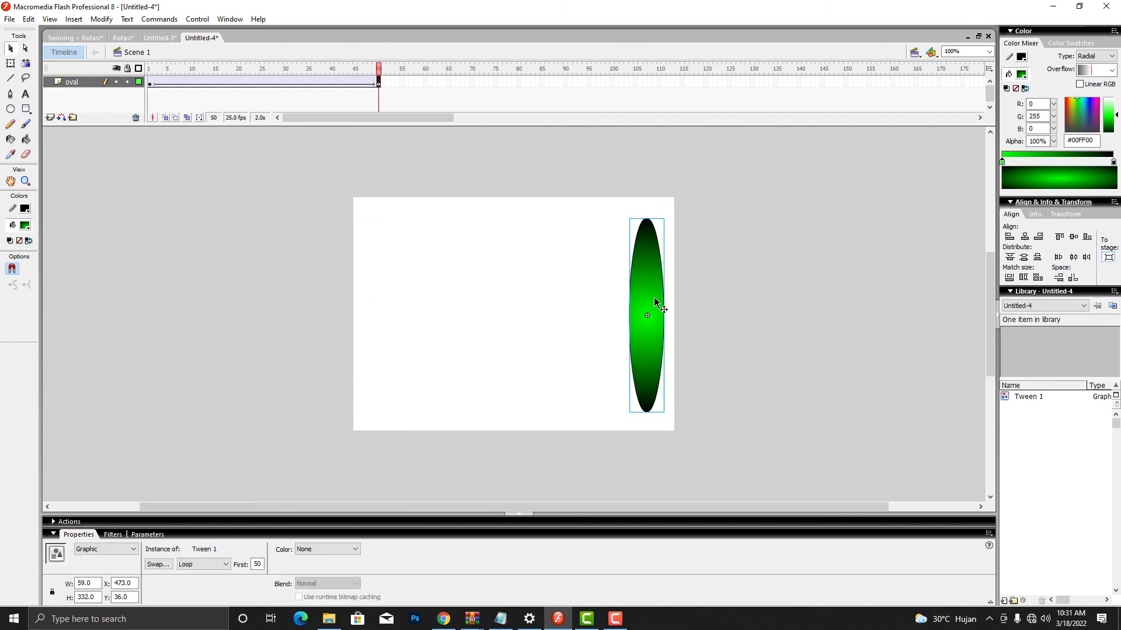
# Step: Test the movie with the oval rotating across the stage, close the preview and return to frame 1
pyautogui.hotkey('ctrl', 'Return')
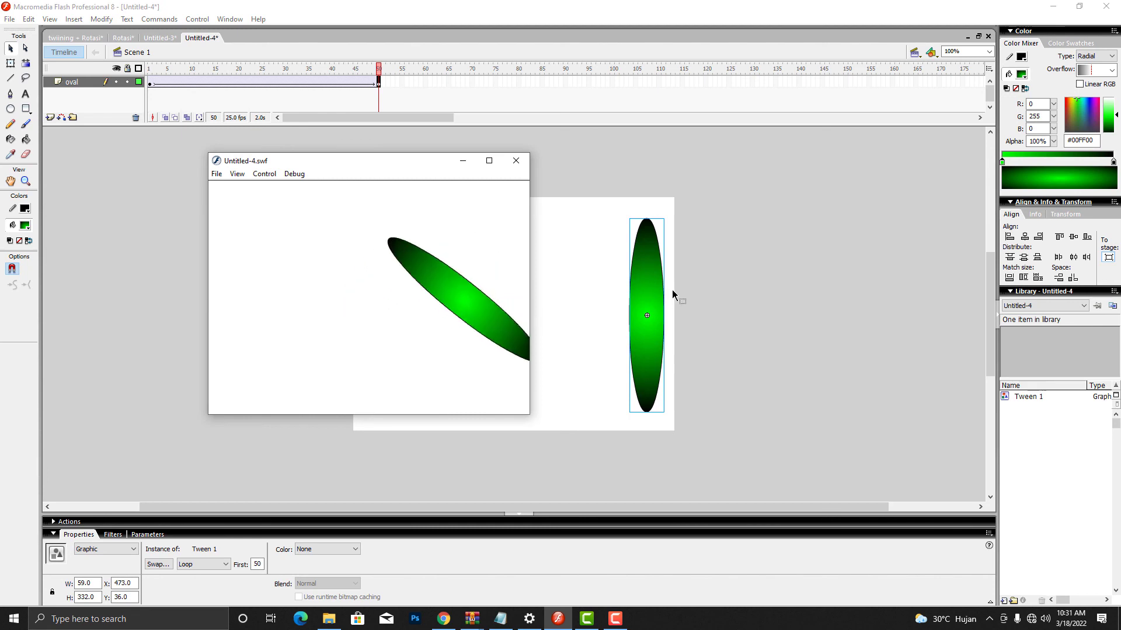
pyautogui.click(516, 160)
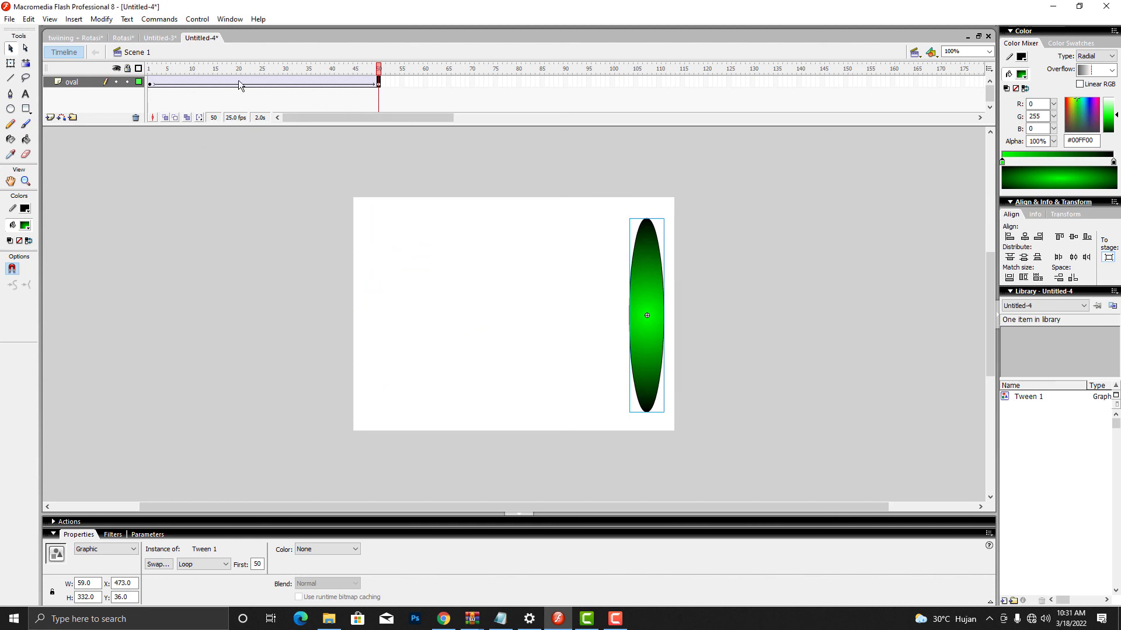
pyautogui.click(150, 83)
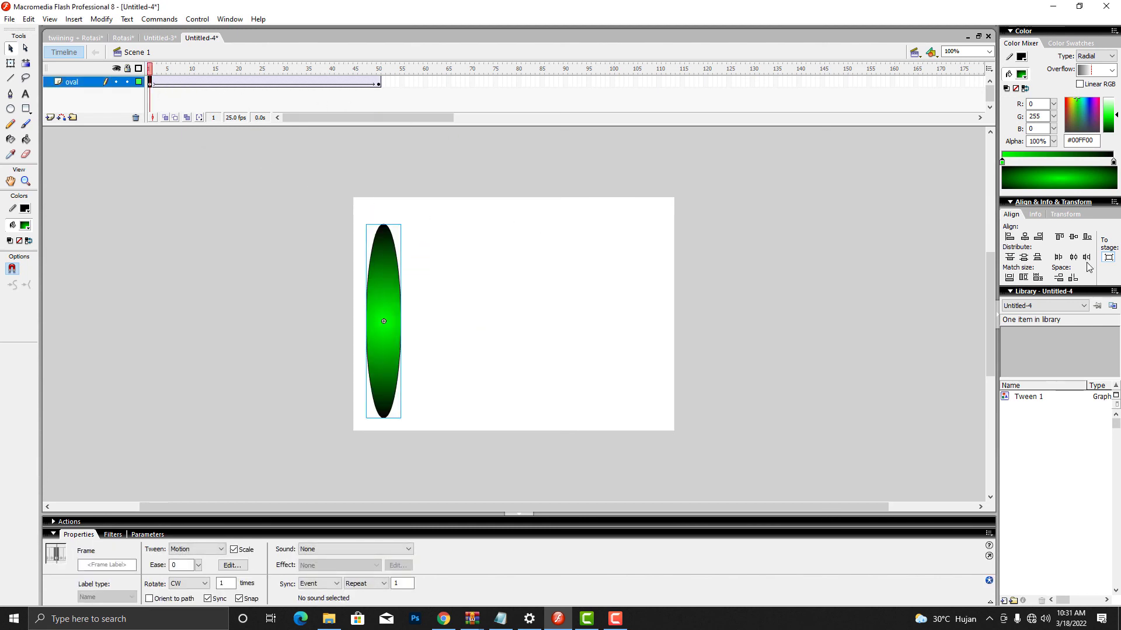
# Step: Center the oval on the stage on frames 1 and 50, and test the movie with the oval spinning in place
pyautogui.click(1073, 238)
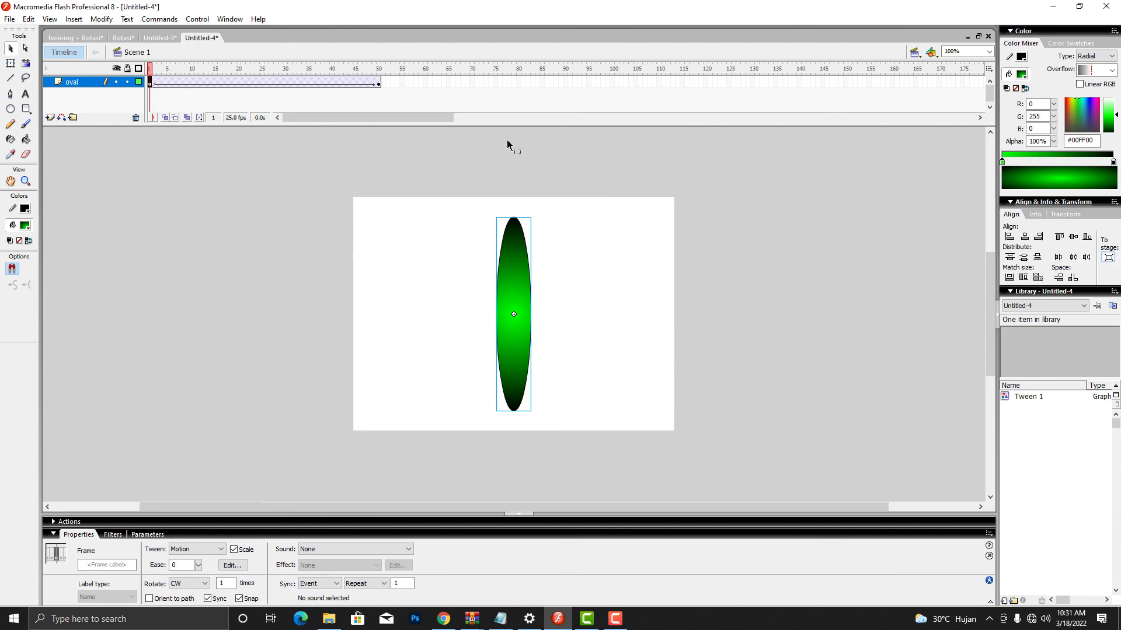
pyautogui.click(377, 83)
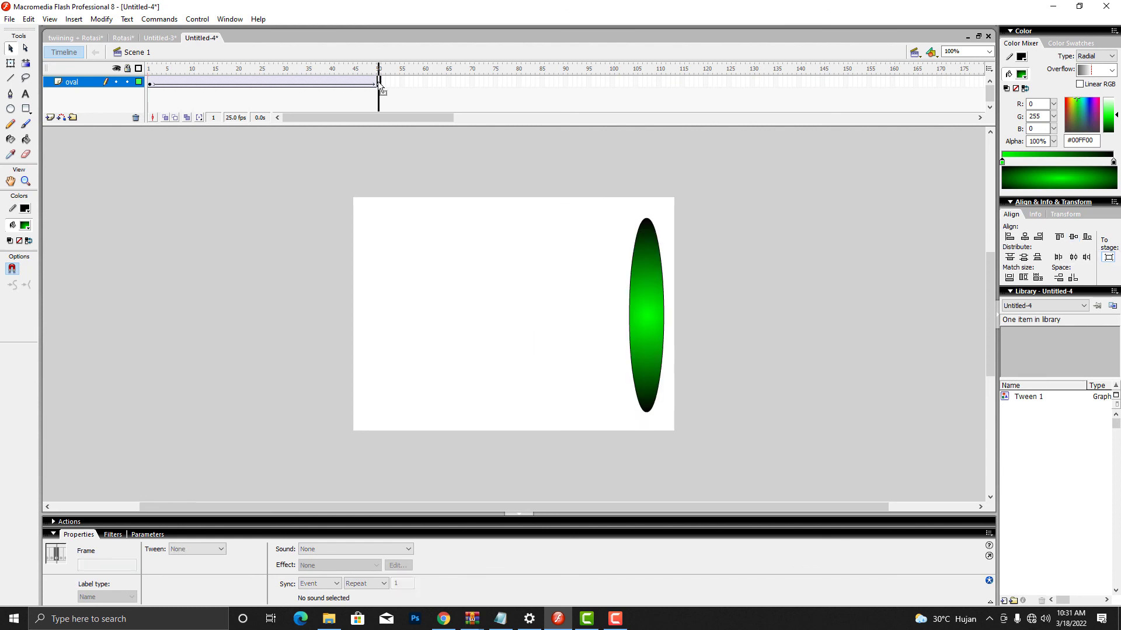
pyautogui.click(1072, 257)
pyautogui.click(813, 247)
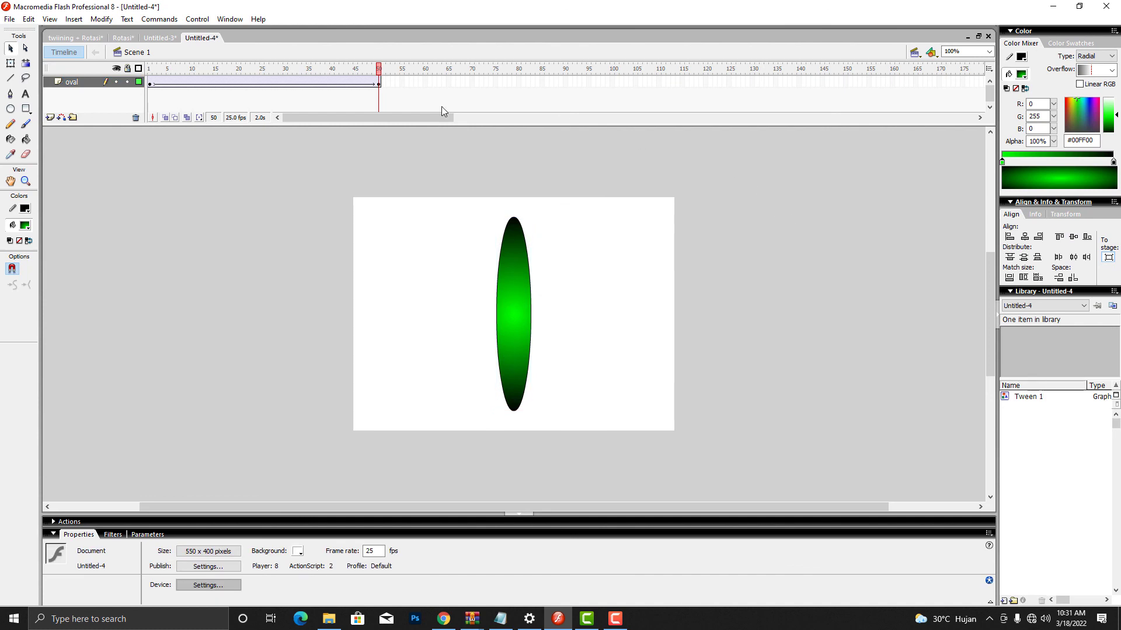
pyautogui.hotkey('ctrl', 'Return')
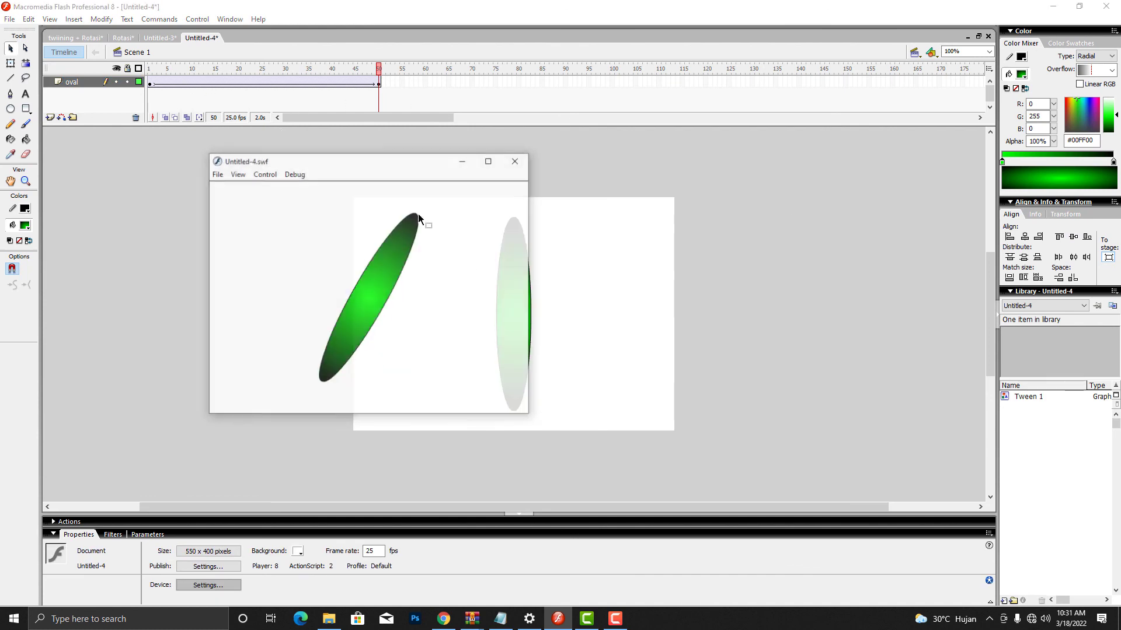
pyautogui.moveTo(409, 158); pyautogui.dragTo(609, 176)
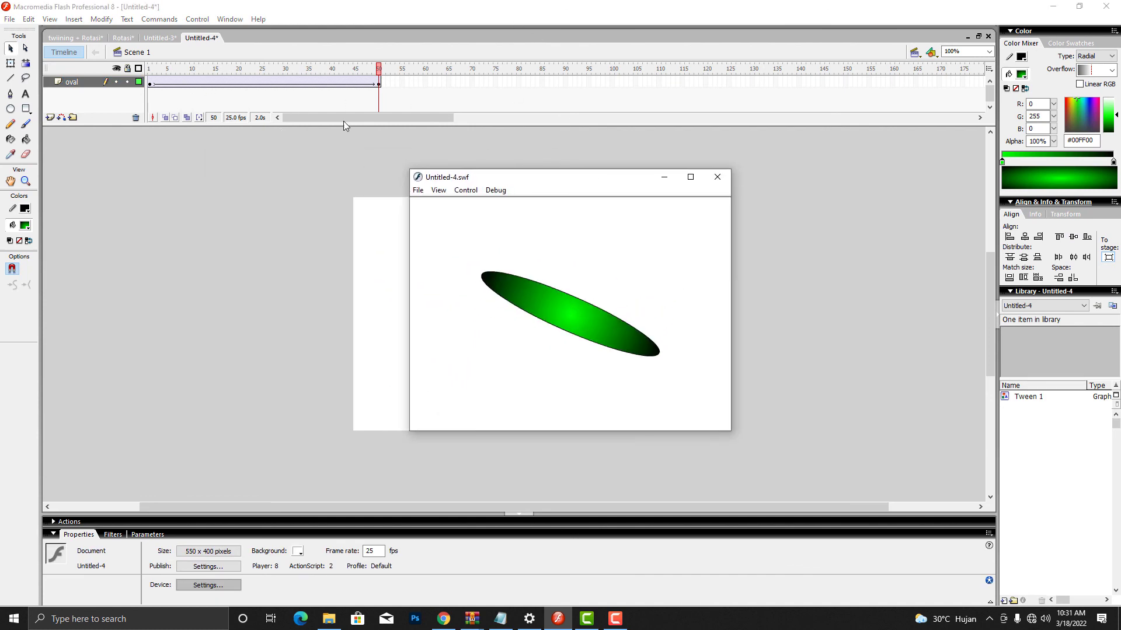
# Step: Test the ball movie from Untitled-3 and place its preview side by side with the Untitled-4 oval preview
pyautogui.click(122, 39)
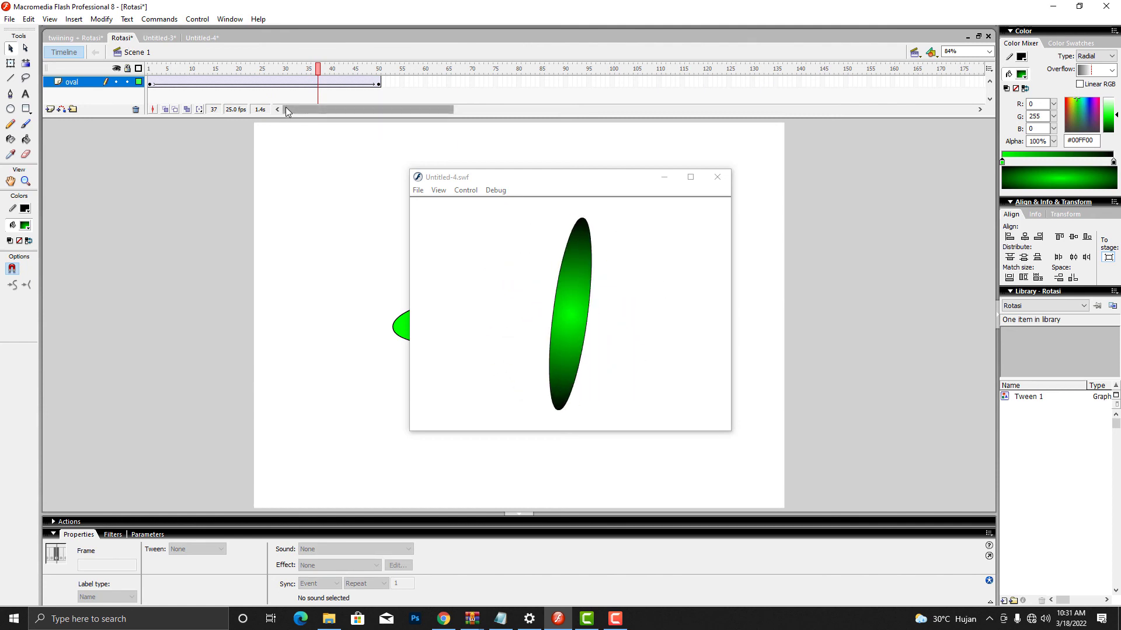
pyautogui.click(159, 37)
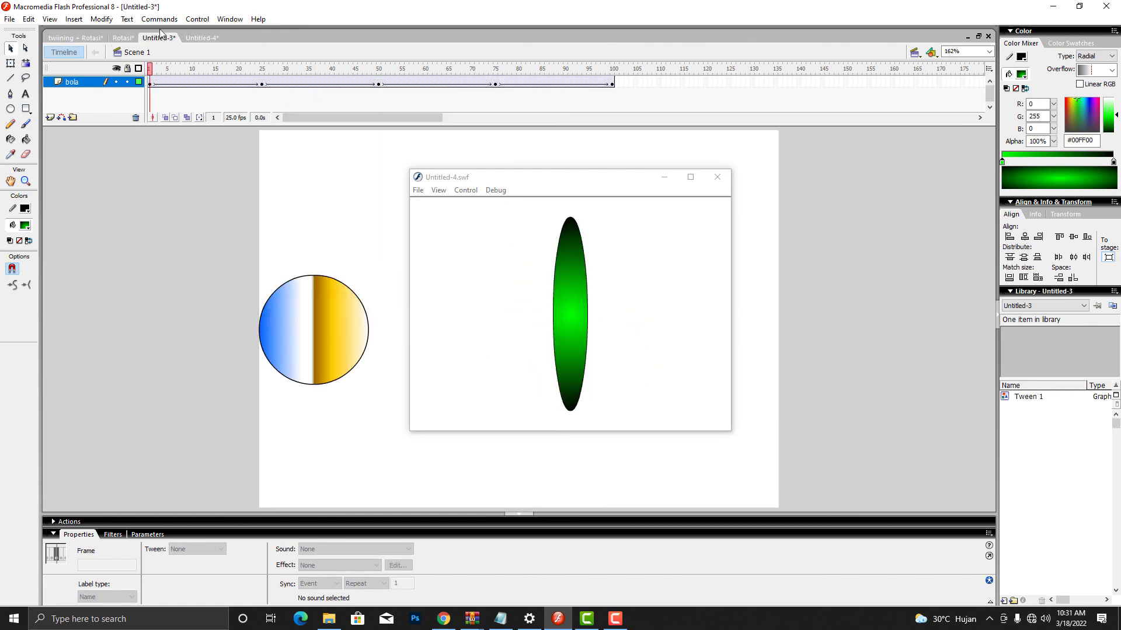
pyautogui.hotkey('ctrl', 'Return')
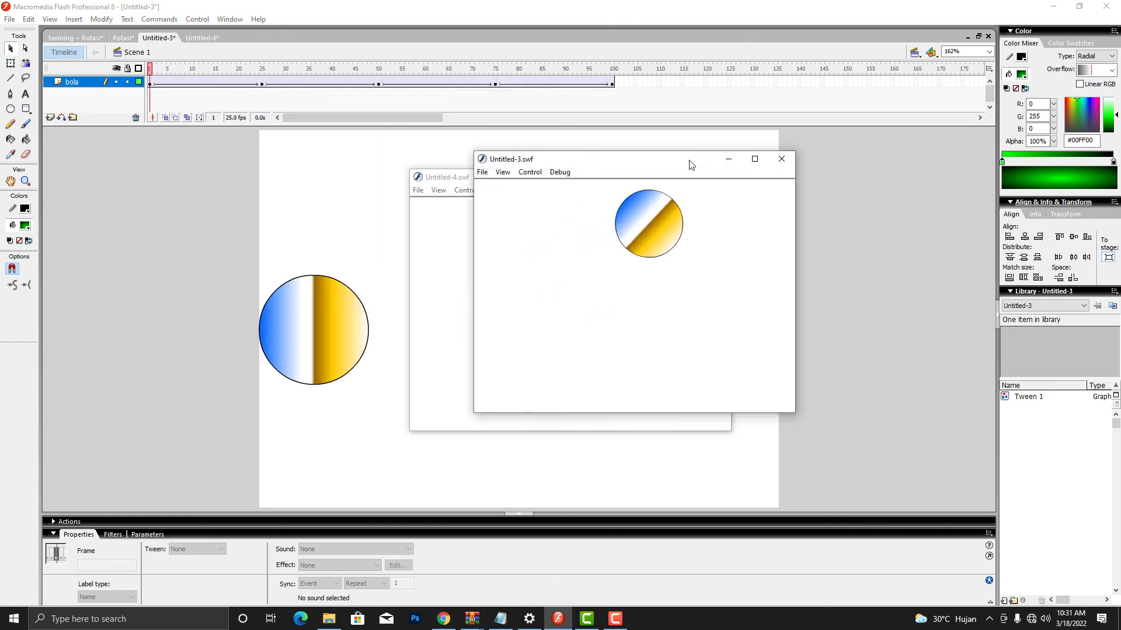
pyautogui.moveTo(689, 165); pyautogui.dragTo(319, 177)
pyautogui.moveTo(555, 183); pyautogui.dragTo(610, 182)
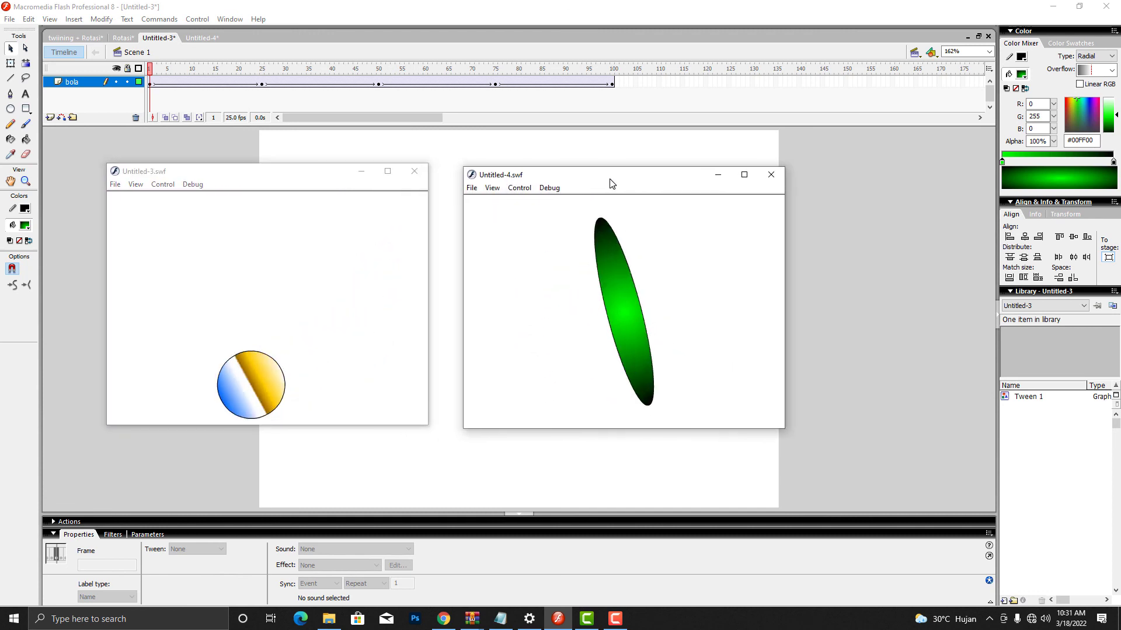